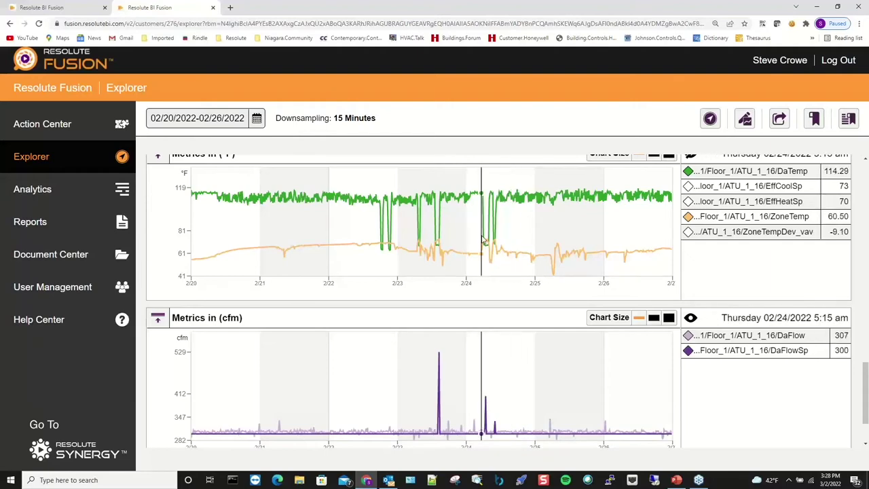
# Review the fault timelines and the temperature, airflow and damper/reheat trend charts for ATU_1_16 over 02/20/2022-02/26/2022
pyautogui.scroll(4, 571, 224)
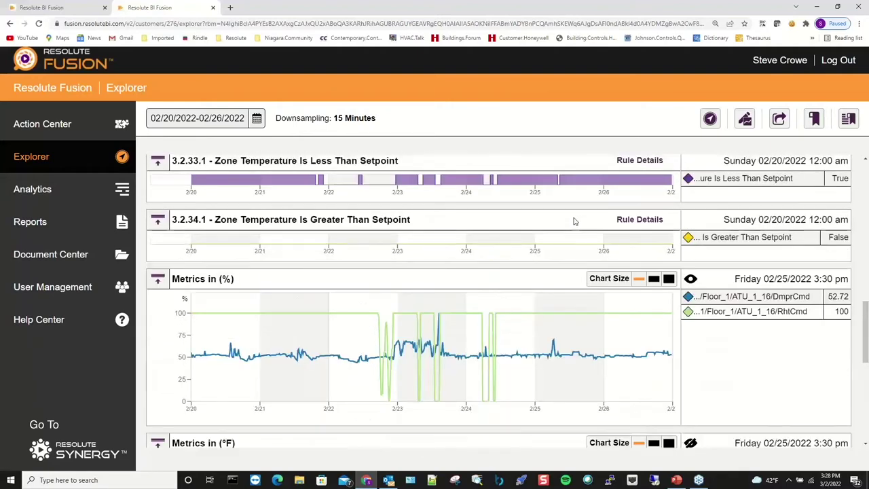
pyautogui.scroll(-6, 574, 221)
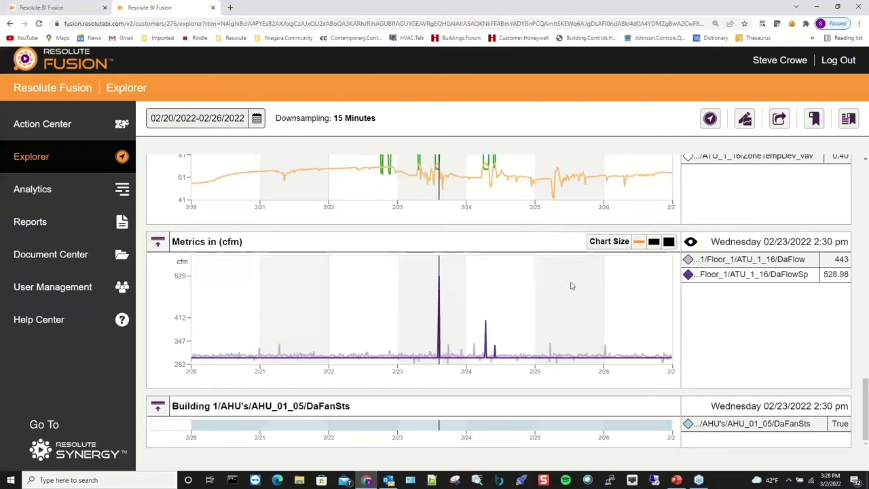
pyautogui.scroll(2, 555, 279)
pyautogui.scroll(-2, 520, 296)
pyautogui.scroll(4, 518, 296)
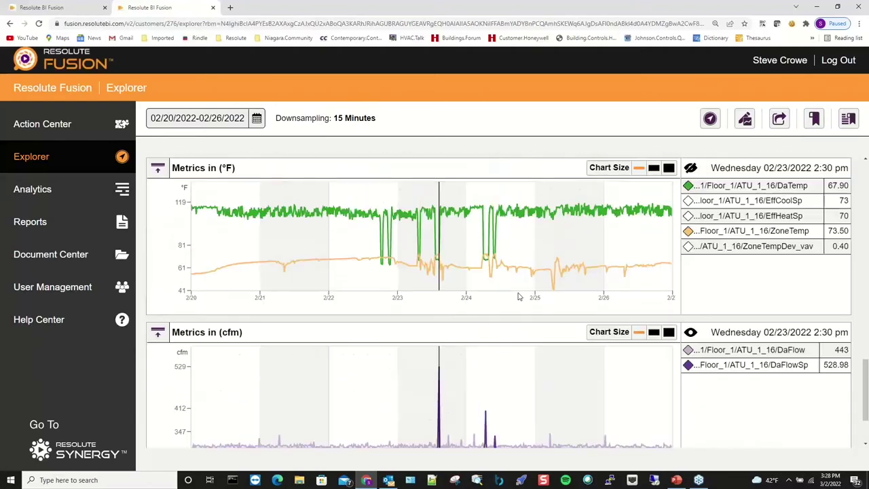
pyautogui.scroll(10, 519, 295)
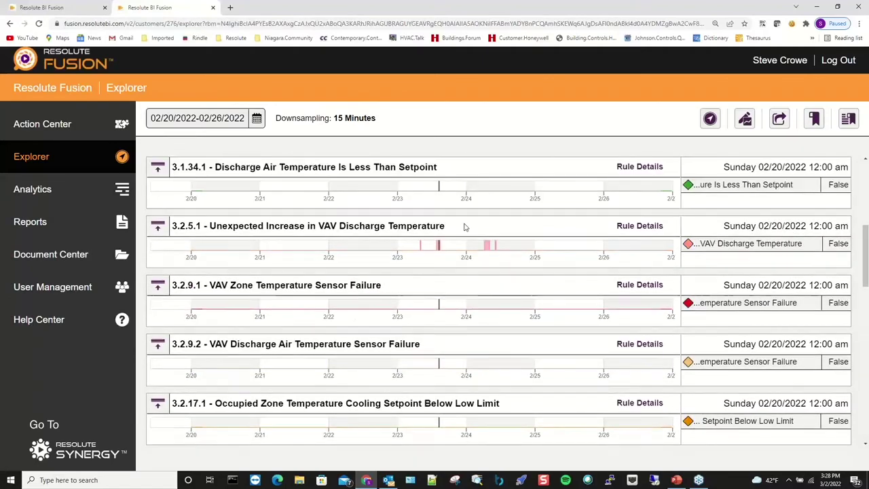
pyautogui.scroll(4, 454, 217)
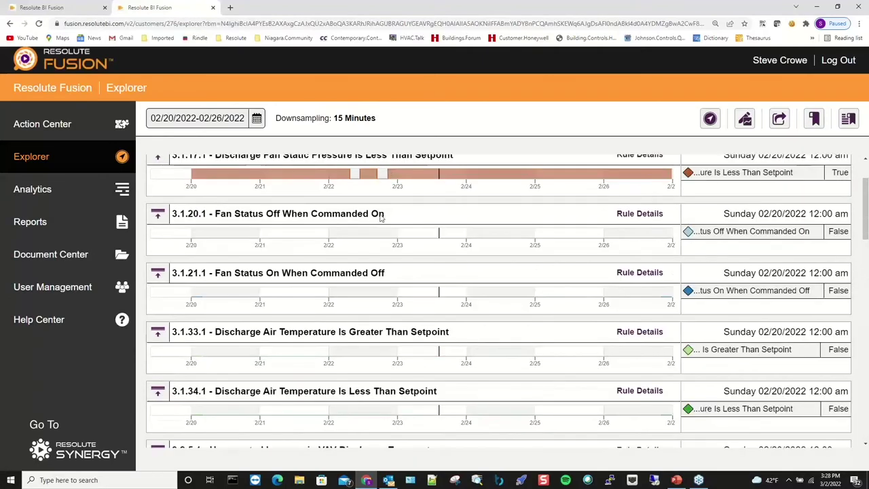
pyautogui.scroll(-3, 378, 217)
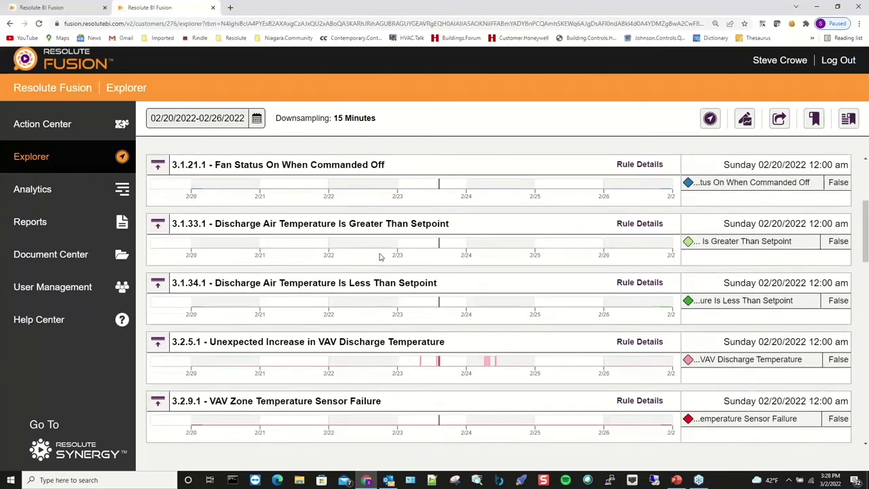
pyautogui.scroll(-10, 380, 257)
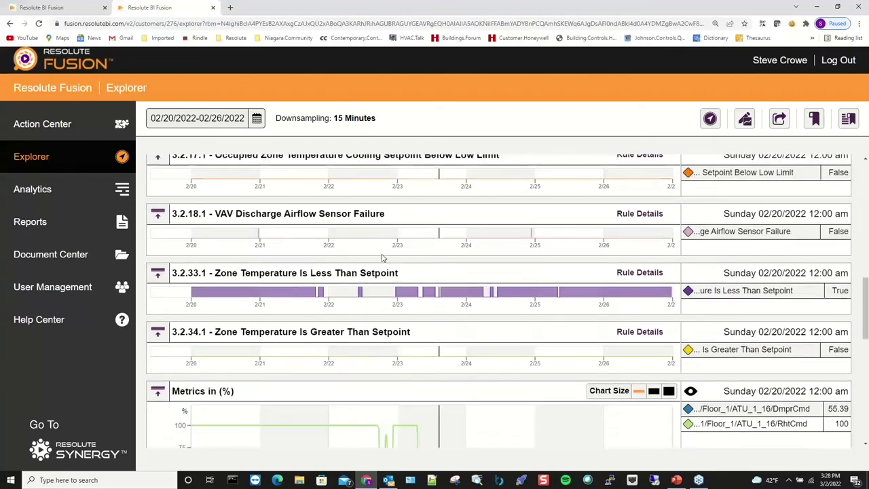
pyautogui.scroll(-2, 382, 258)
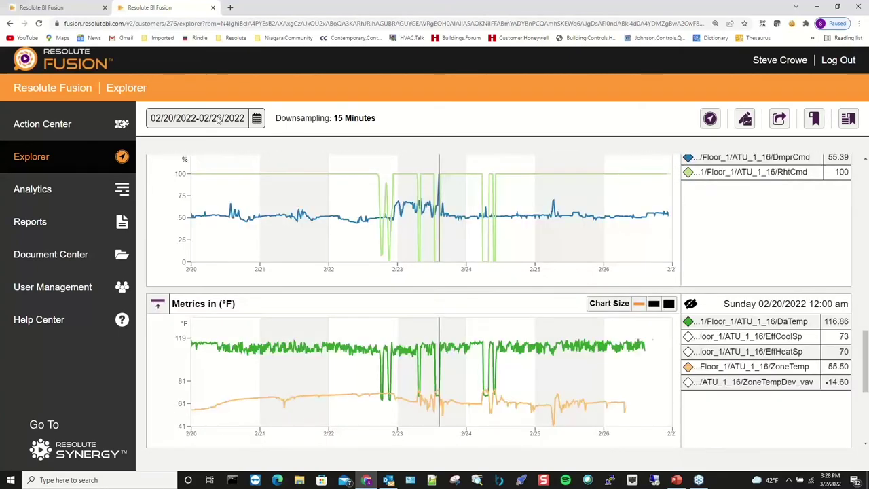
# Copy the full web address of the current Explorer chart view
pyautogui.click(133, 24)
pyautogui.rightClick(135, 26)
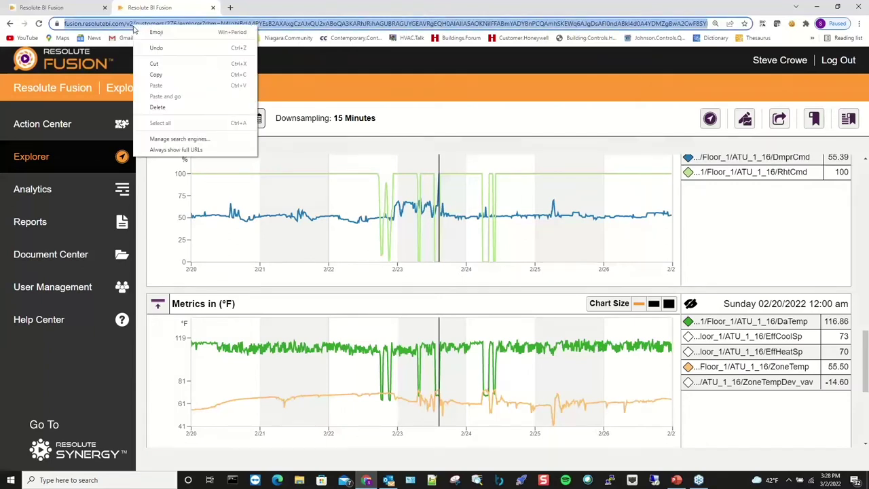
pyautogui.click(154, 76)
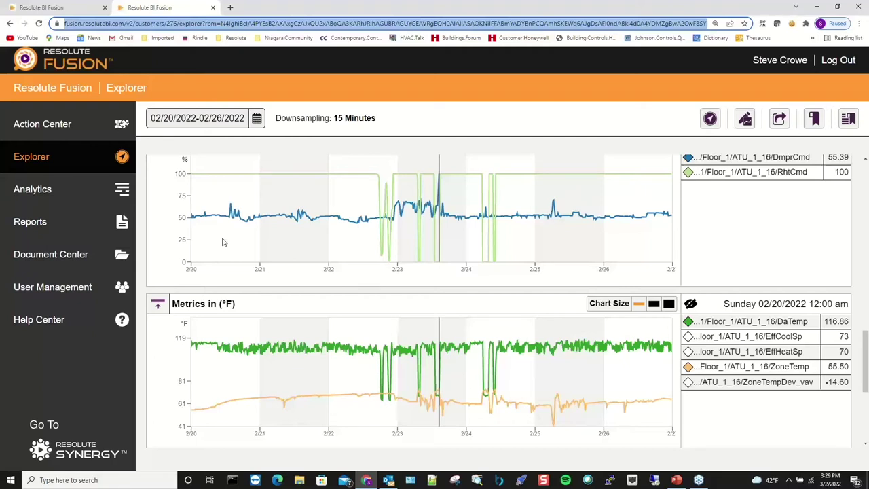
# Open the list of Building 1 actions in the Action Center
pyautogui.click(61, 125)
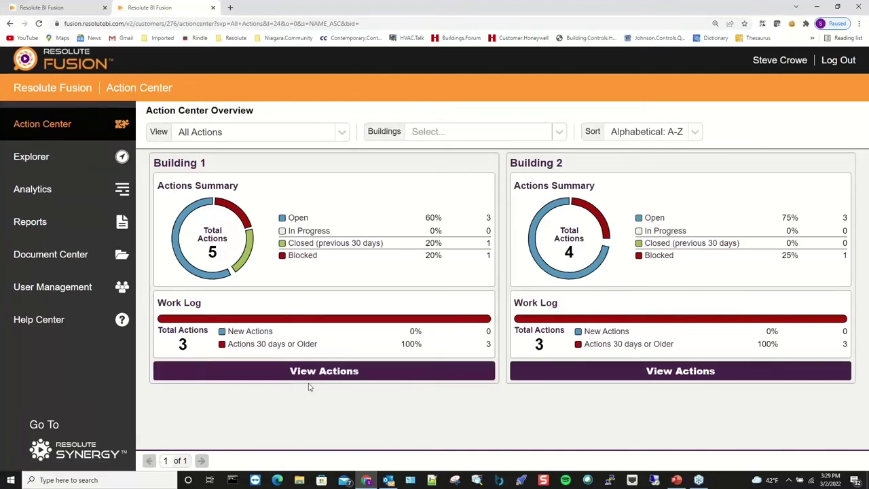
pyautogui.click(271, 374)
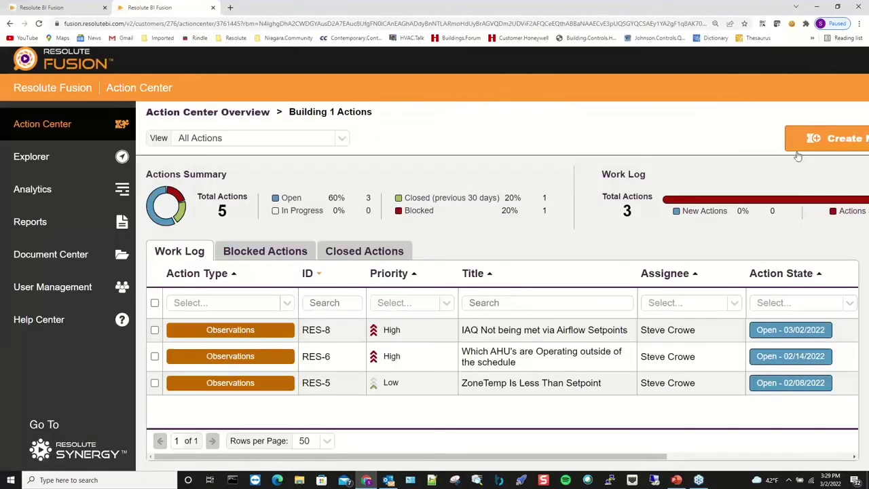
# Look over the blank new action form for Building 1 at a smaller page zoom and cancel it
pyautogui.click(808, 143)
pyautogui.hotkey('ctrl', '+')
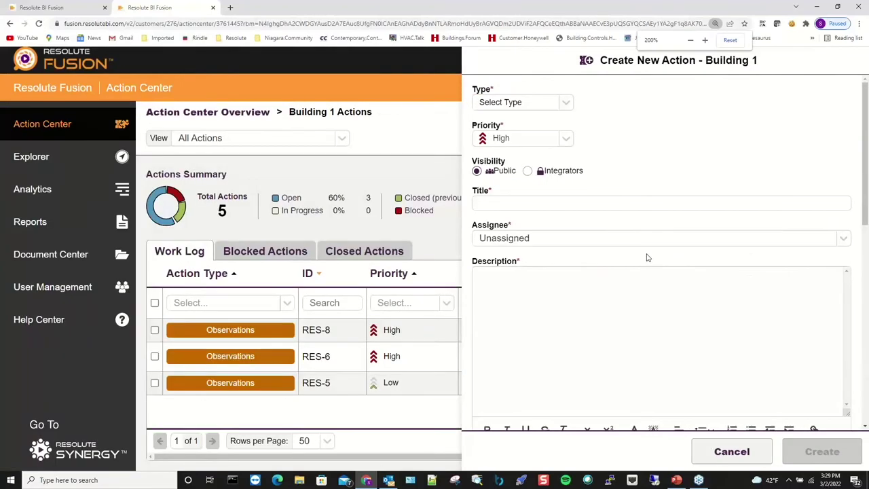
pyautogui.hotkey('ctrl', '-')
pyautogui.hotkey('ctrl', '-')
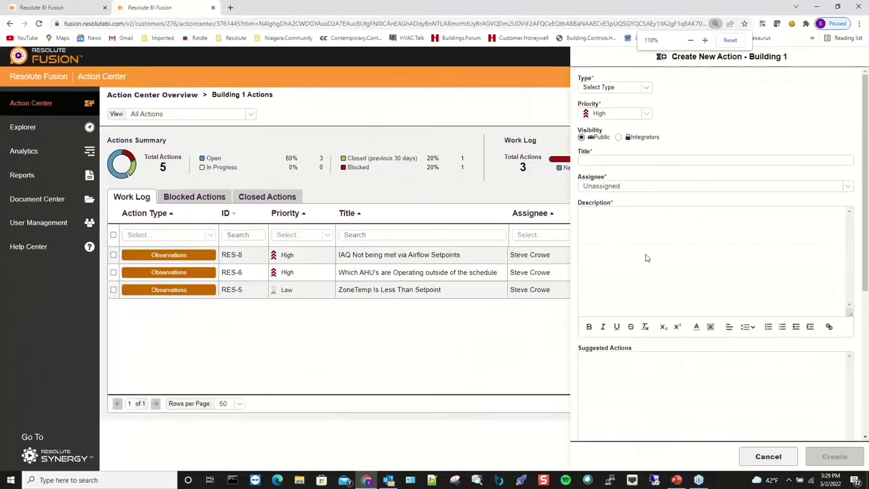
pyautogui.hotkey('ctrl', '-')
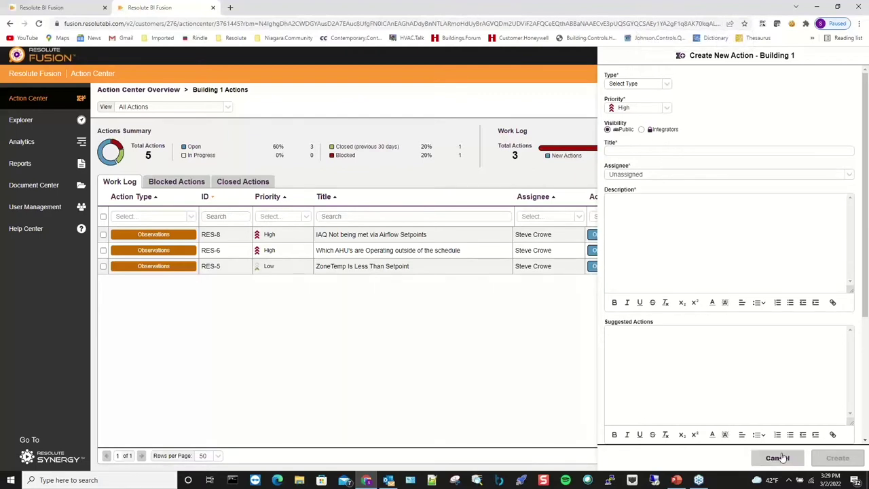
pyautogui.click(779, 457)
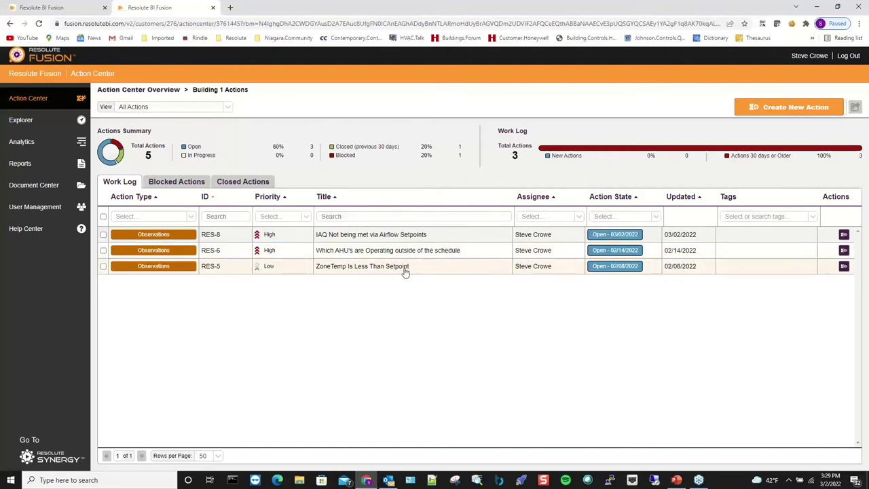
# Open action RES-5, "ZoneTemp Is Less Than Setpoint", and read its description and suggested actions
pyautogui.click(844, 267)
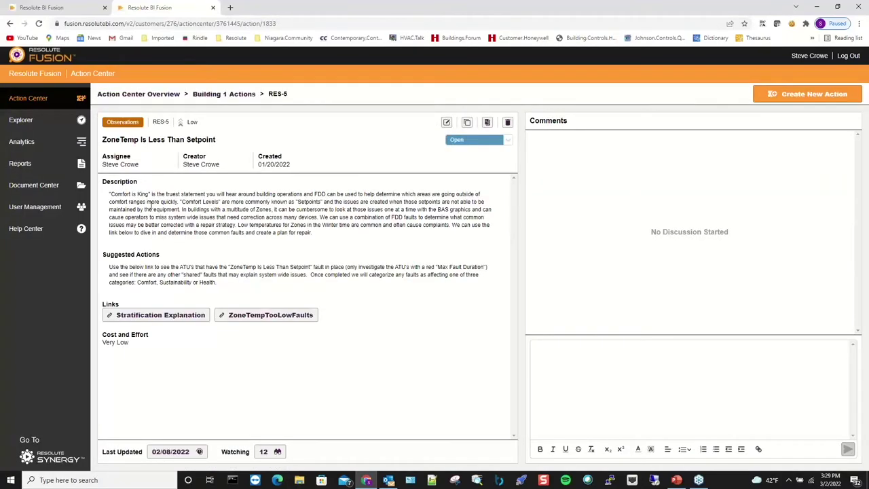
pyautogui.moveTo(110, 196); pyautogui.dragTo(281, 256)
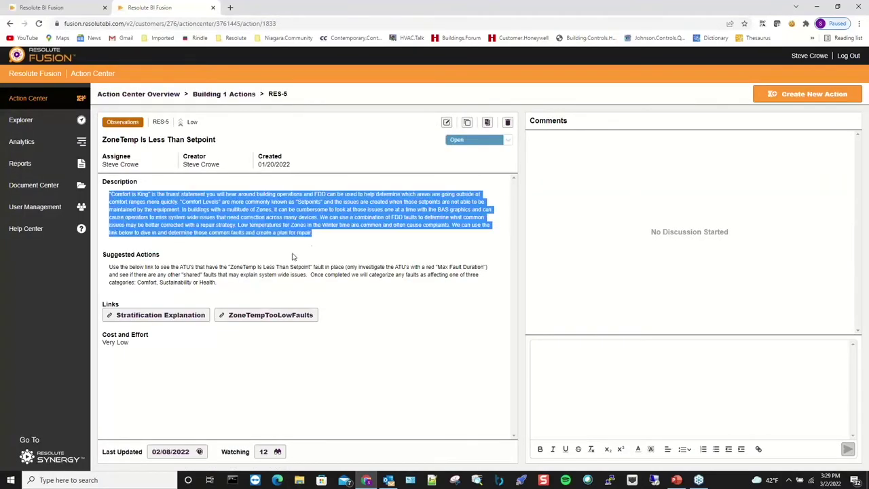
pyautogui.moveTo(110, 269); pyautogui.dragTo(247, 281)
pyautogui.click(260, 286)
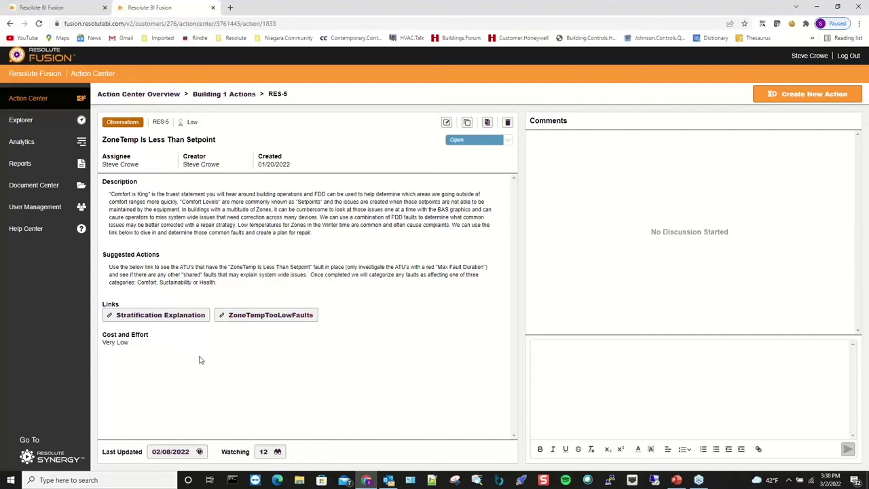
# Open the action's Stratification Explanation link, read the warm air stratification article's causes, effects and cures, and close the article
pyautogui.click(195, 315)
pyautogui.scroll(-1, 332, 185)
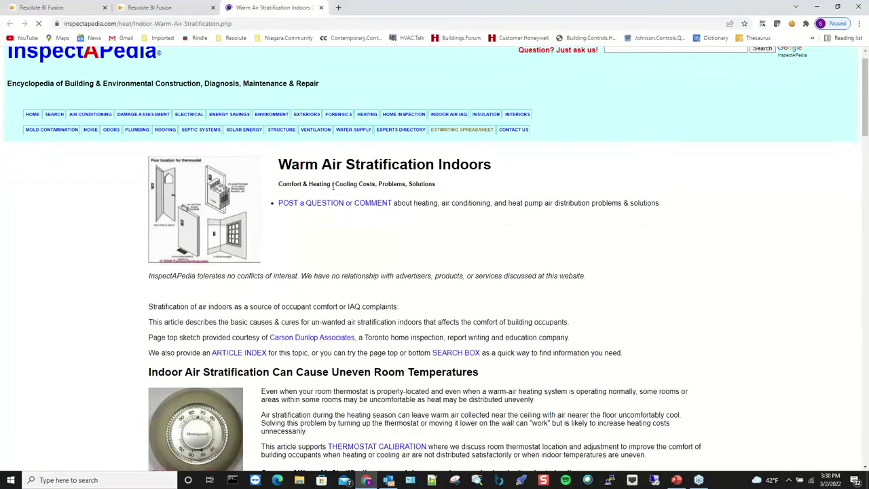
pyautogui.scroll(1, 332, 150)
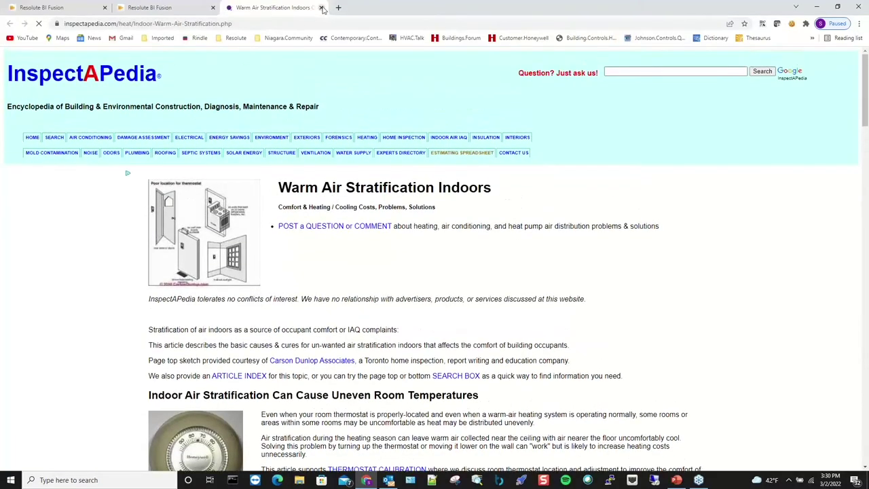
pyautogui.scroll(-1, 351, 203)
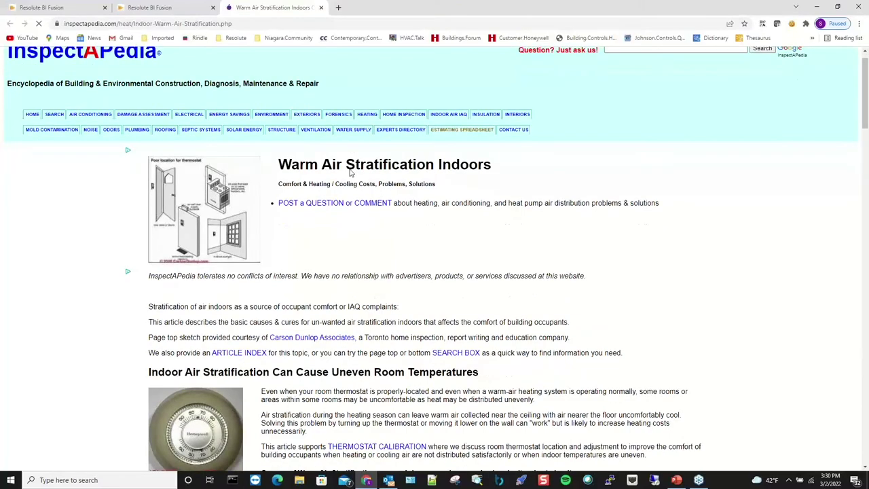
pyautogui.scroll(-5, 350, 202)
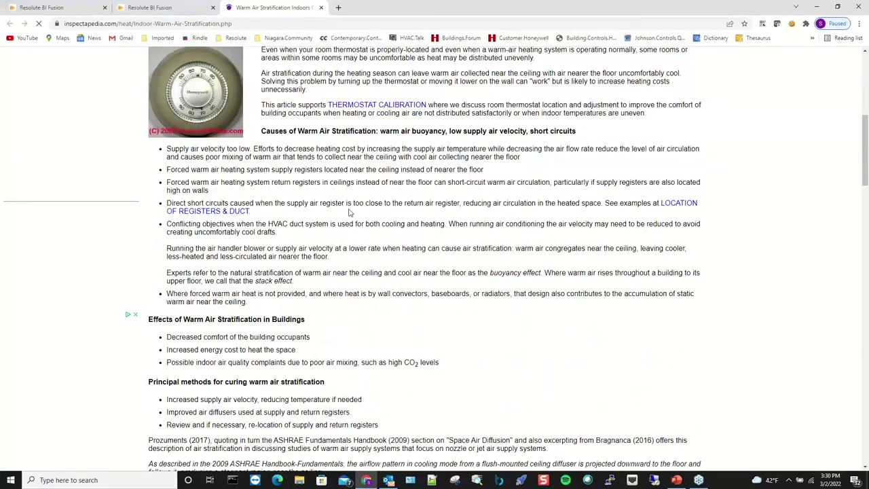
pyautogui.scroll(-3, 303, 238)
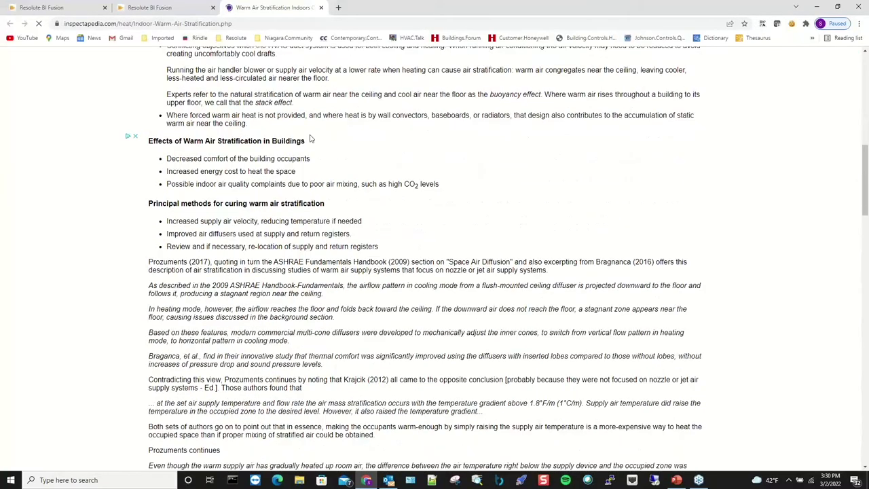
pyautogui.scroll(1, 302, 136)
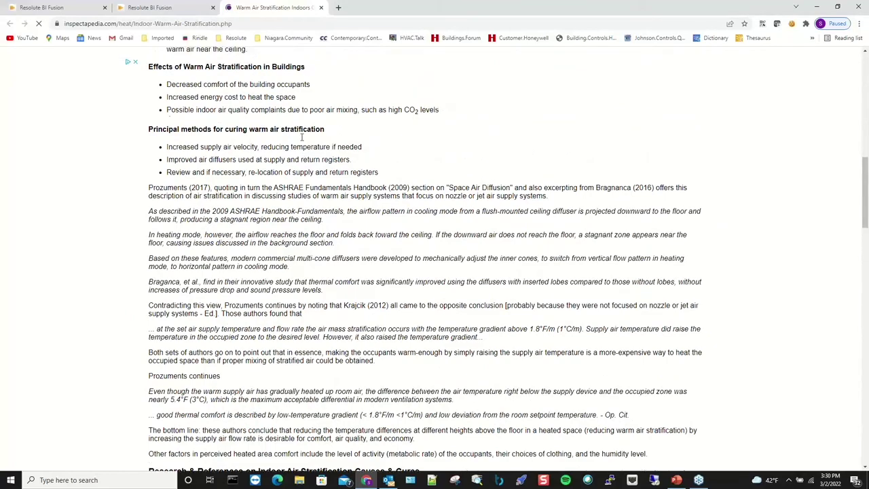
pyautogui.scroll(-2, 310, 114)
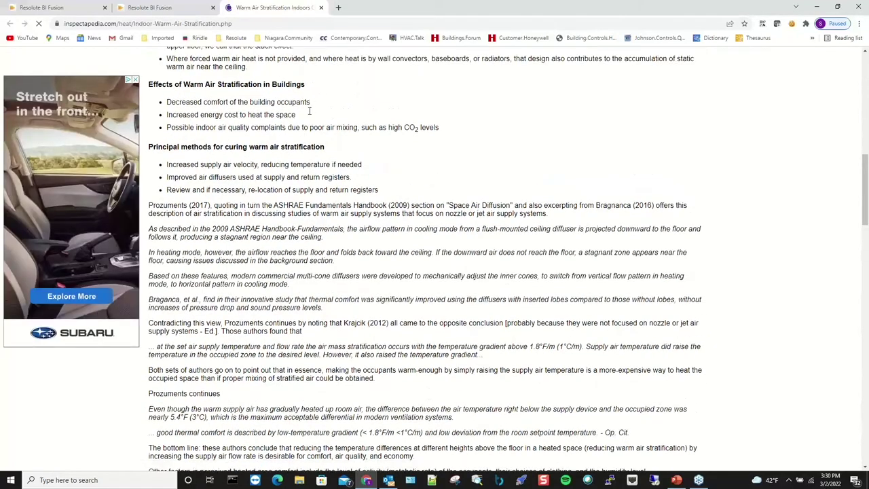
pyautogui.scroll(-7, 310, 115)
pyautogui.hotkey('ctrl', 'w')
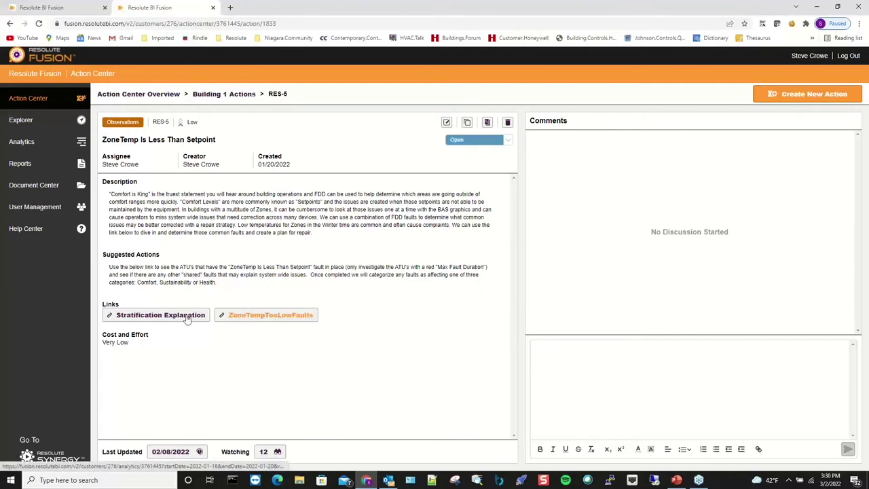
# Open the action's ZoneTempTooLowFaults link and examine the individual rule faults of ATU_1_17
pyautogui.click(271, 318)
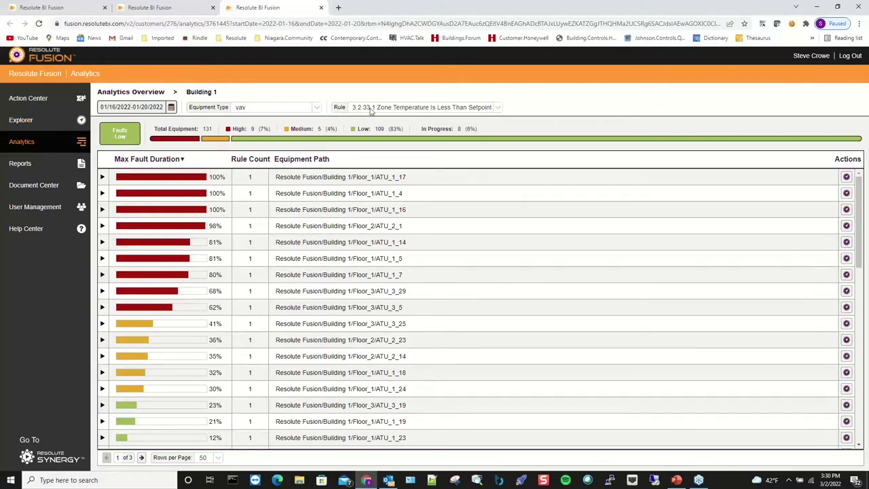
pyautogui.click(102, 177)
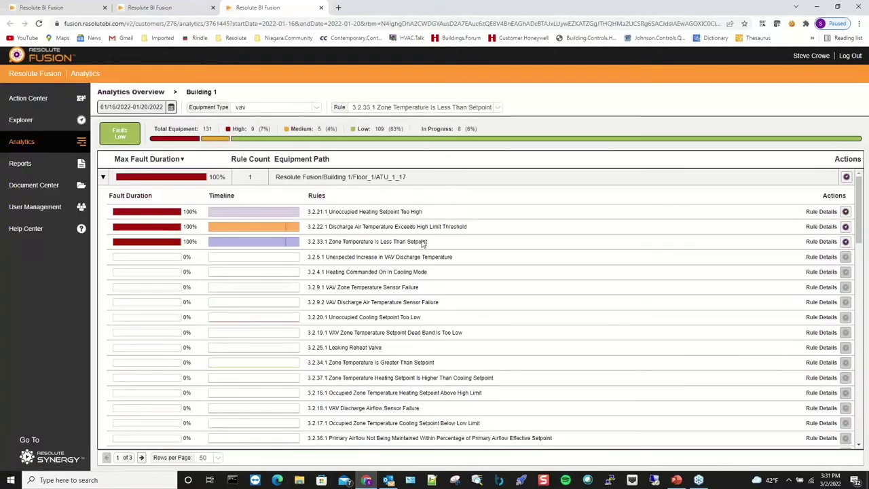
pyautogui.moveTo(432, 243); pyautogui.dragTo(467, 228)
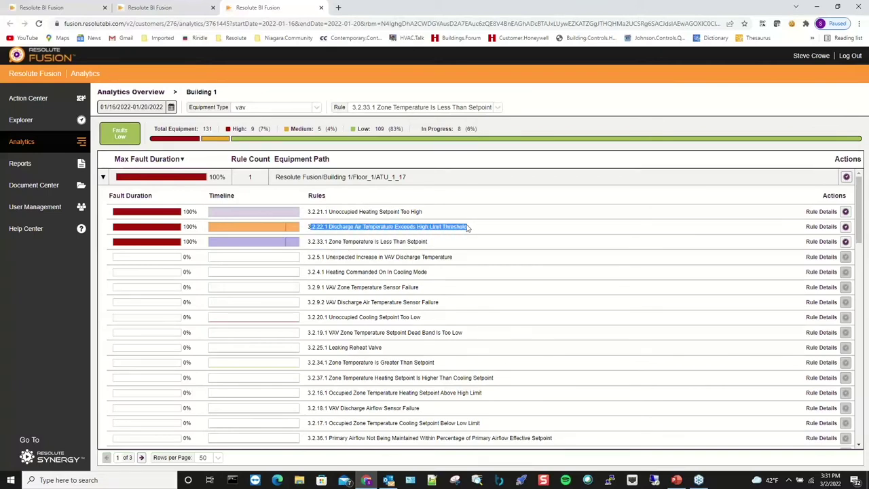
pyautogui.click(104, 178)
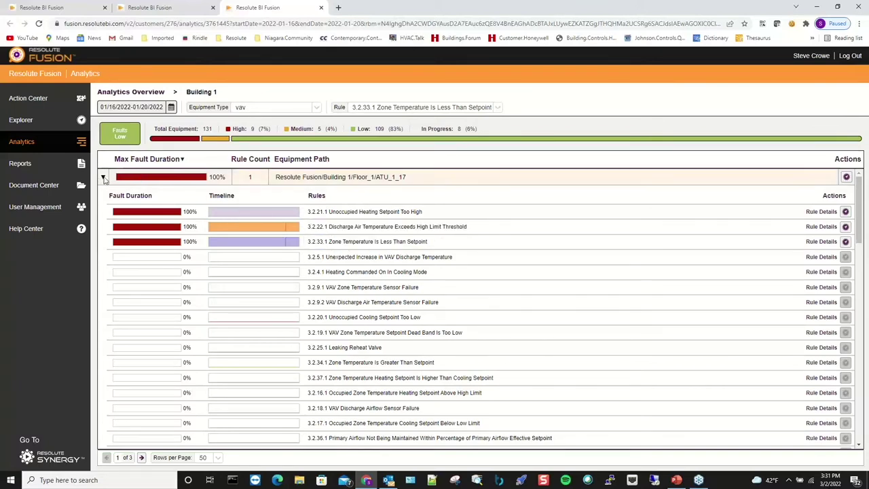
# Collapse ATU_1_17 and expand ATU_1_4 to examine its Discharge Air Temperature Exceeds High Limit Threshold fault
pyautogui.click(103, 177)
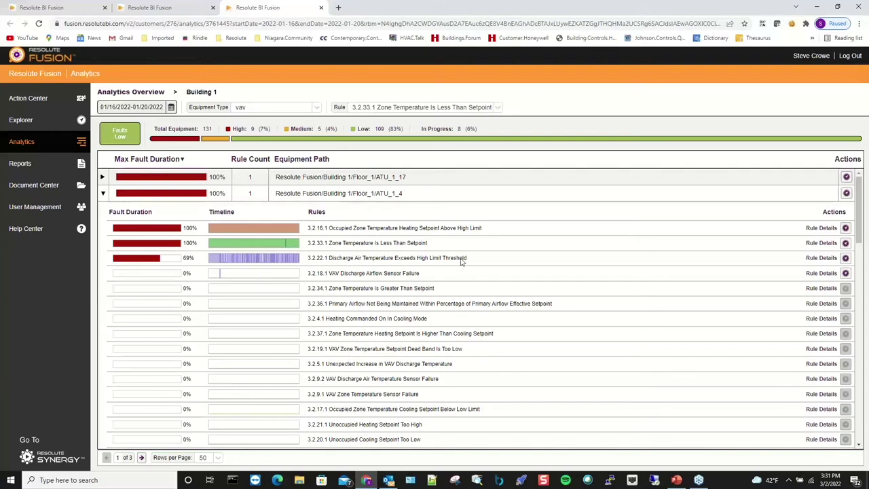
pyautogui.moveTo(331, 263); pyautogui.dragTo(470, 261)
pyautogui.click(102, 195)
# Read the rule details of ATU_1_4's Discharge Air Temperature Exceeds High Limit Threshold fault in an enlarged dialog, and close it
pyautogui.click(812, 261)
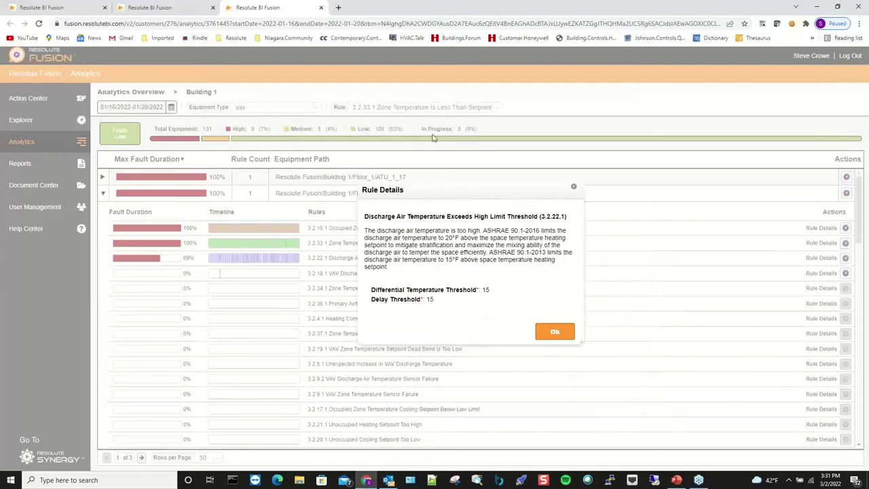
pyautogui.moveTo(407, 285); pyautogui.dragTo(479, 320)
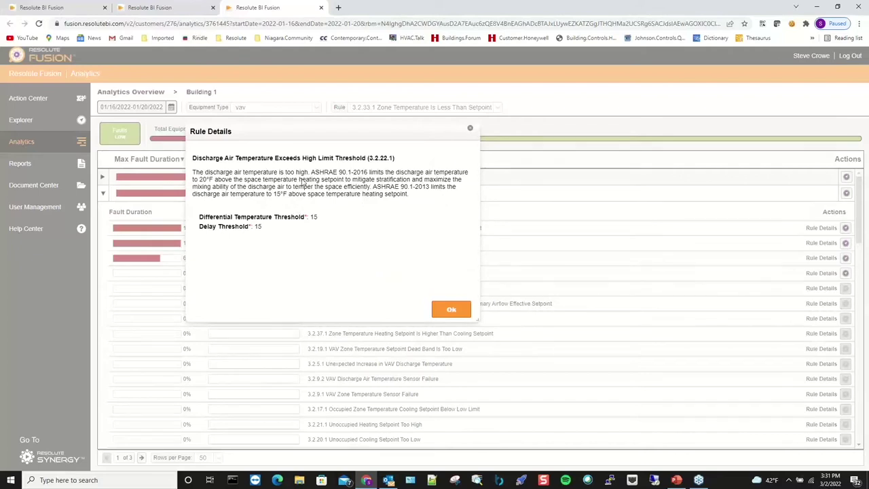
pyautogui.moveTo(310, 176); pyautogui.dragTo(334, 177)
pyautogui.moveTo(371, 180); pyautogui.dragTo(405, 216)
pyautogui.click(405, 216)
pyautogui.click(449, 309)
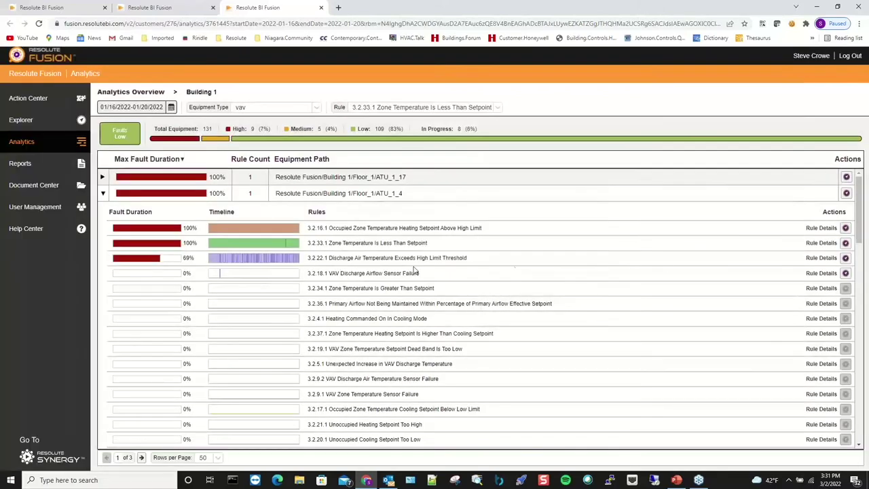
# View ATU_1_4's Discharge Air Temperature Exceeds High Limit Threshold fault trend in Explorer, and return to Building 1's rule list to collapse ATU_1_4
pyautogui.click(845, 258)
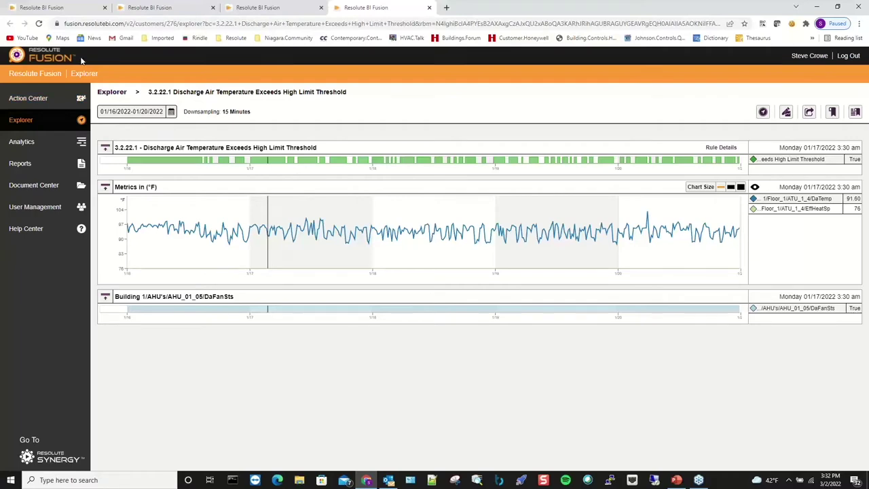
pyautogui.click(47, 140)
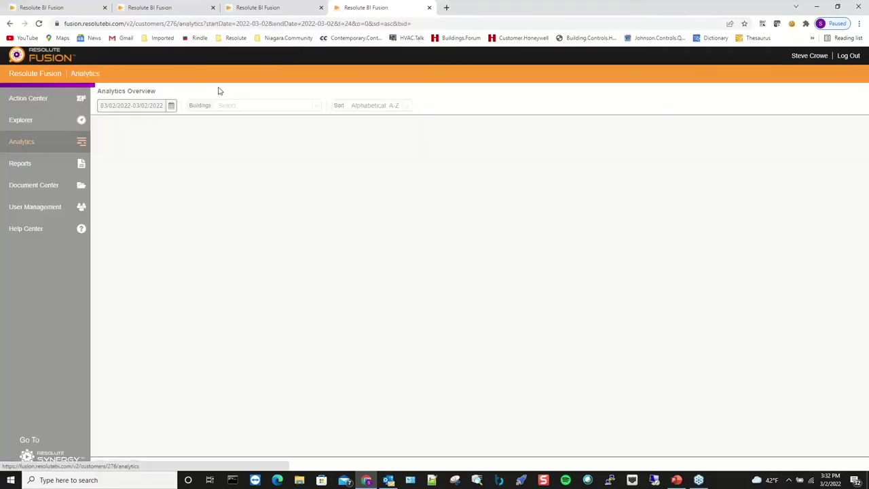
pyautogui.click(271, 8)
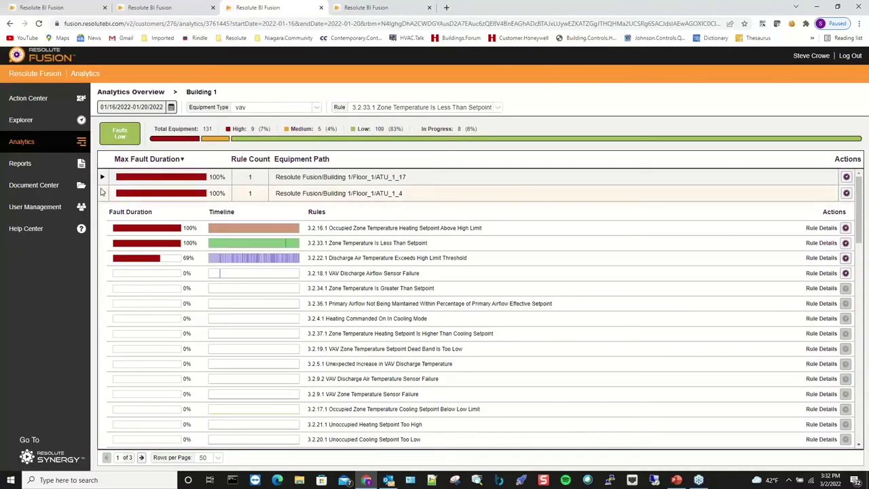
pyautogui.click(102, 193)
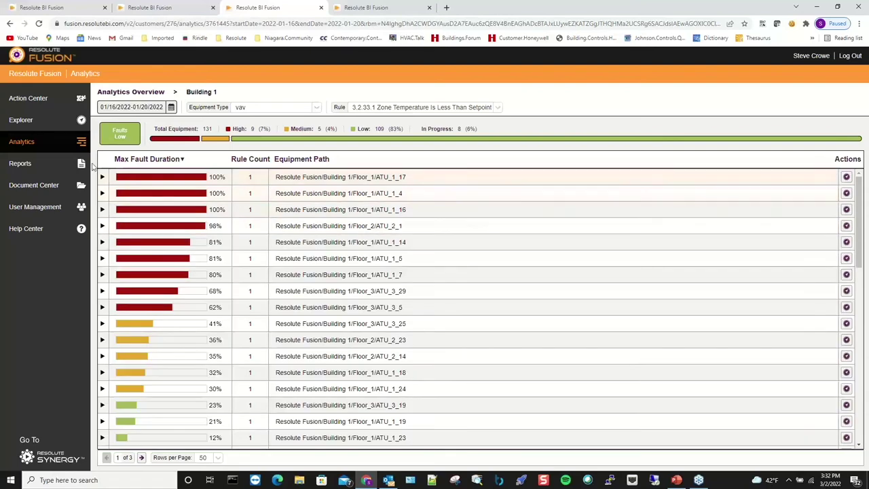
# Open Building 1's weekly reports library and look over its report types and scores
pyautogui.click(21, 168)
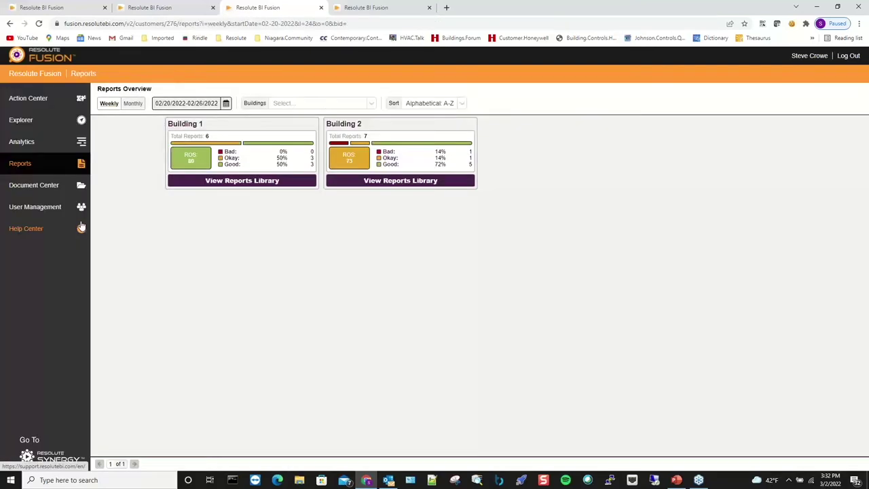
pyautogui.click(185, 184)
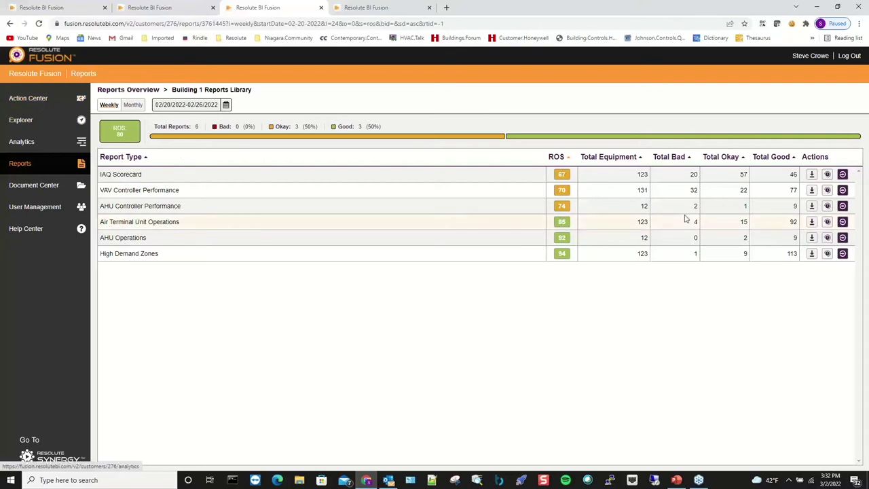
# Read Building 1's Action Center item "Which AHU's are Operating outside of the schedule", and go back to the Reports overview
pyautogui.click(27, 101)
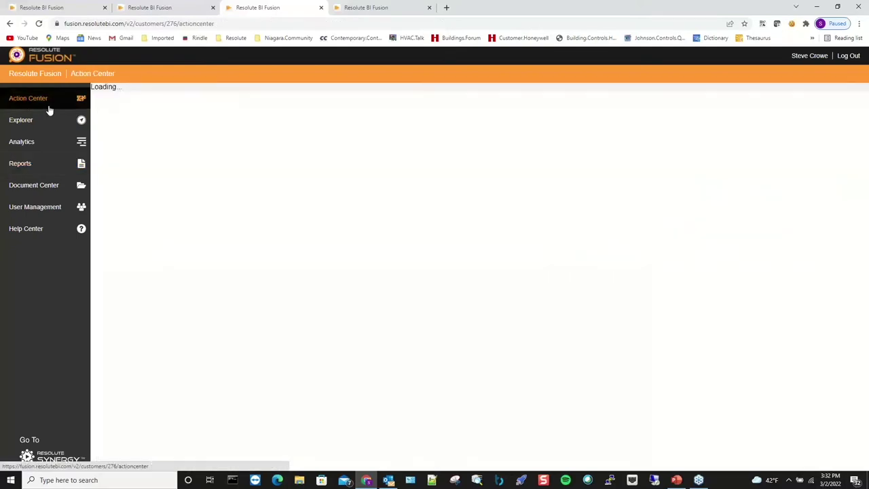
pyautogui.click(195, 264)
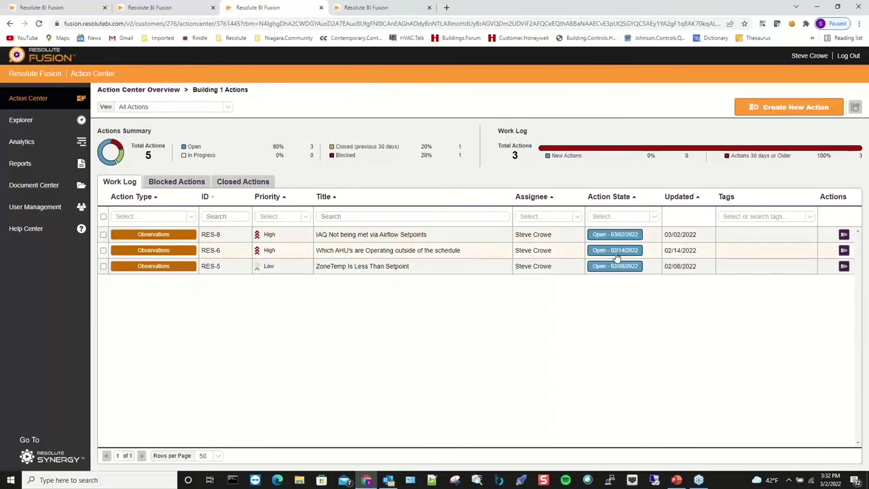
pyautogui.click(740, 250)
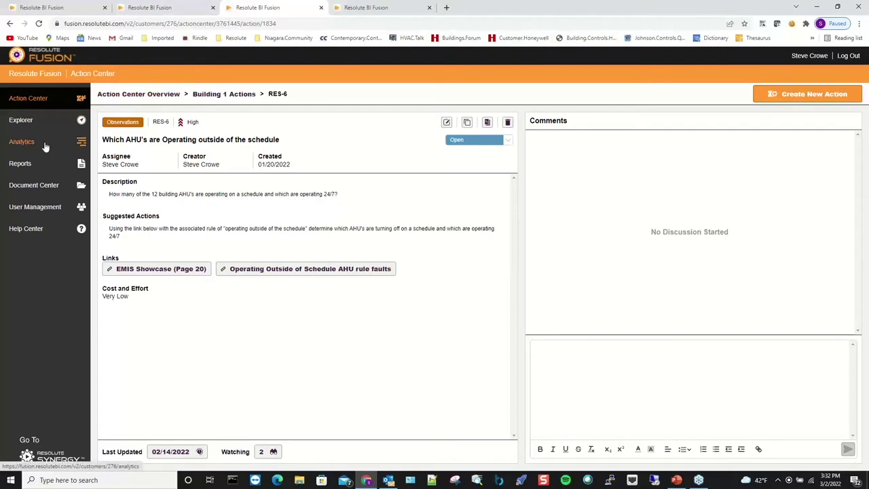
pyautogui.click(32, 163)
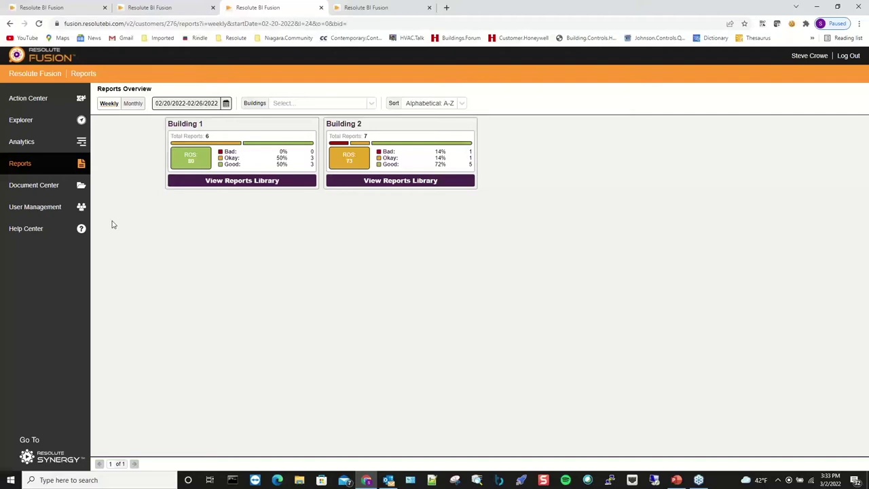
# Chart all points of AHU_01_04 from Building 1's AHU's group in Explorer
pyautogui.click(22, 122)
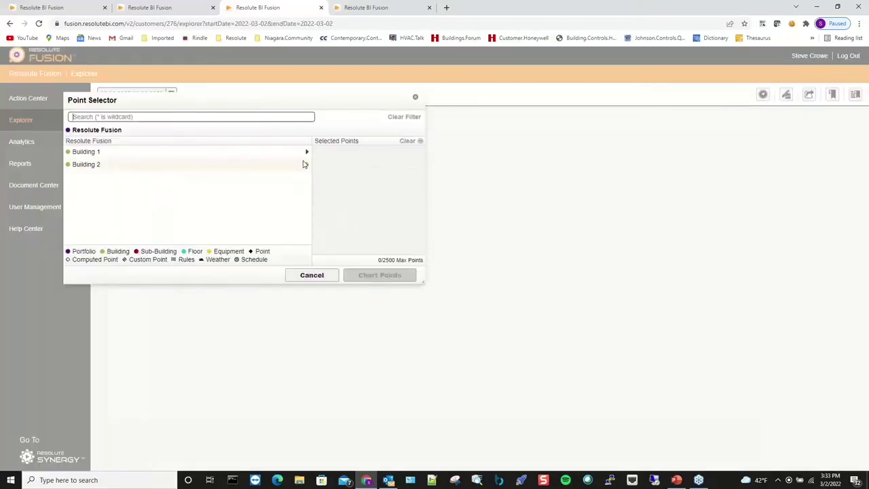
pyautogui.click(304, 152)
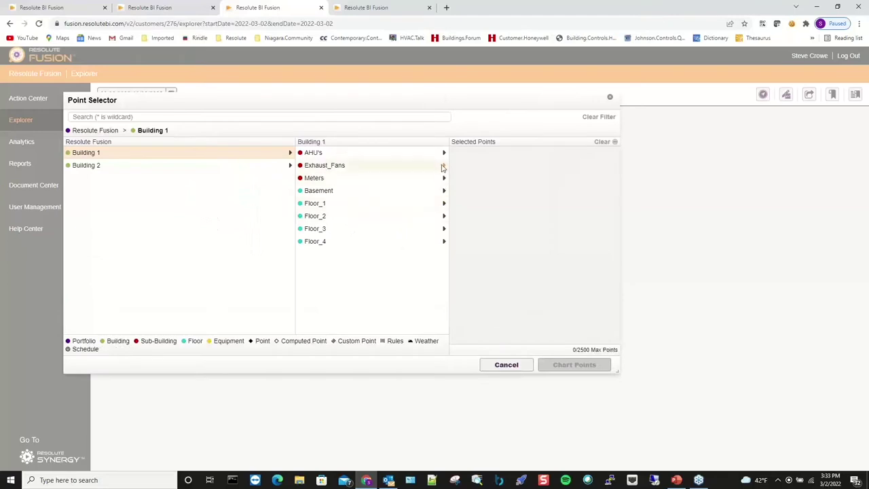
pyautogui.click(443, 156)
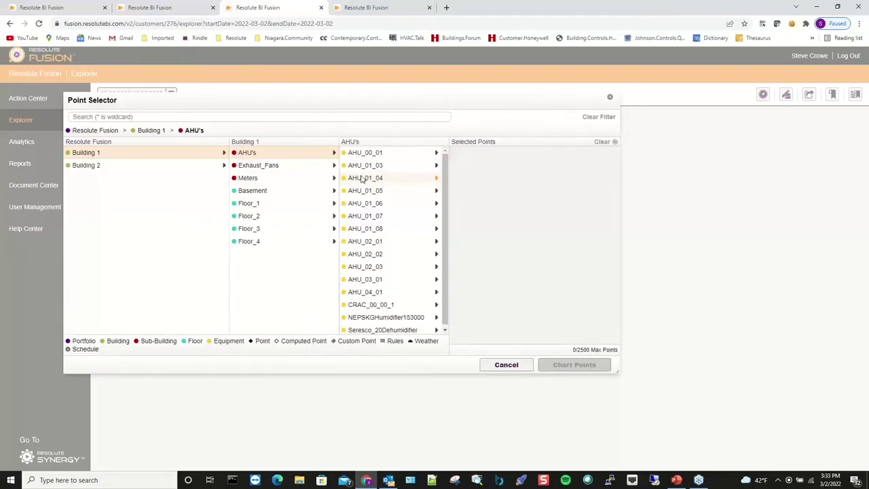
pyautogui.click(426, 175)
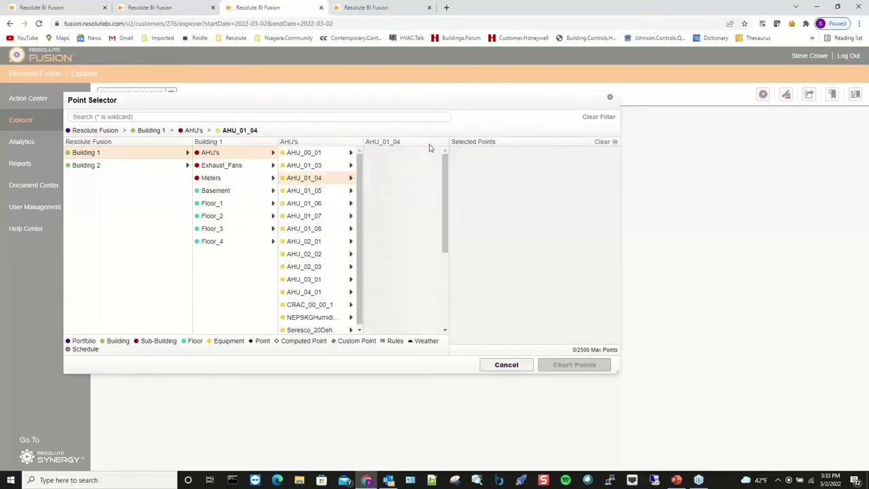
pyautogui.click(428, 141)
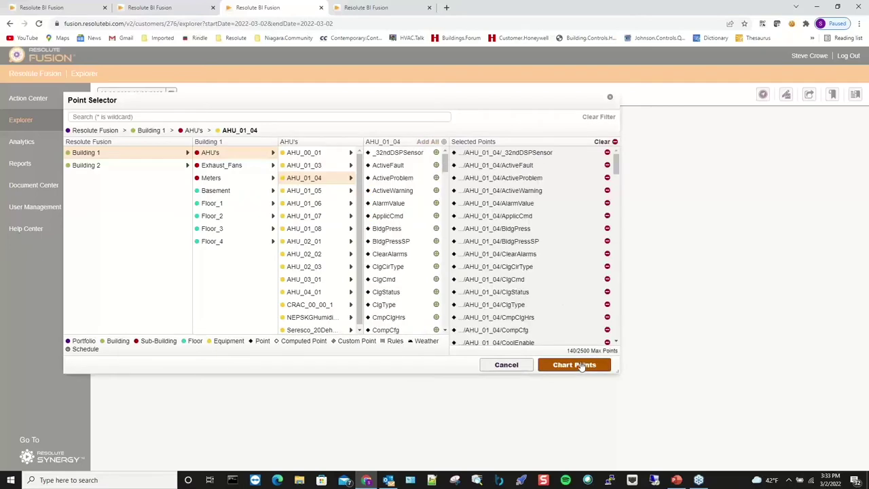
pyautogui.click(582, 365)
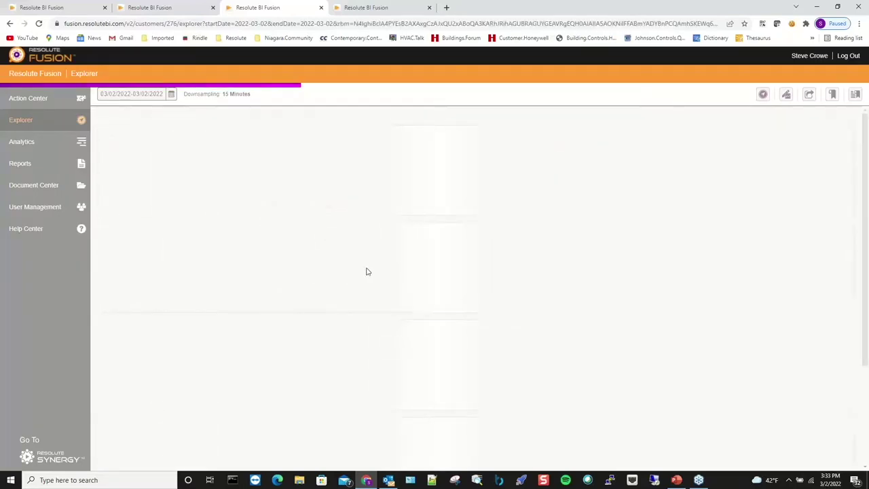
# Examine AHU_01_04's rule fault timelines and its metric charts, including the psi, hr, cfm, enum, inH₂O and min groups
pyautogui.scroll(-5, 382, 285)
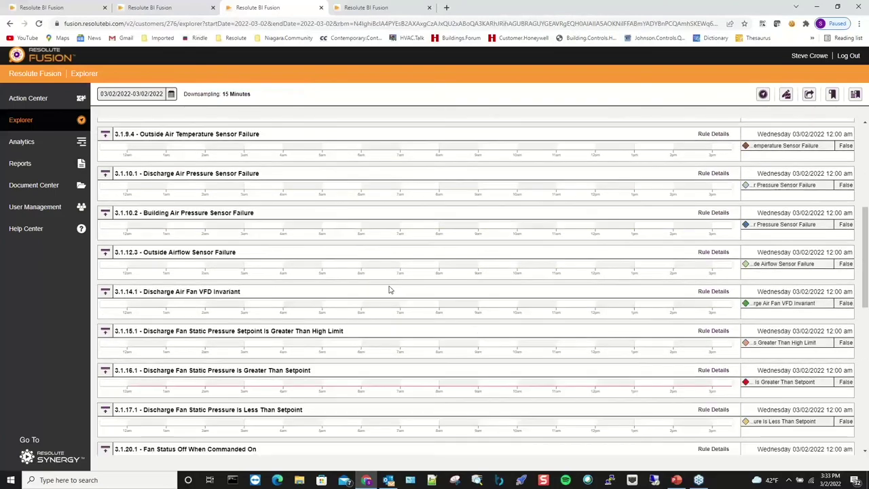
pyautogui.scroll(-10, 390, 290)
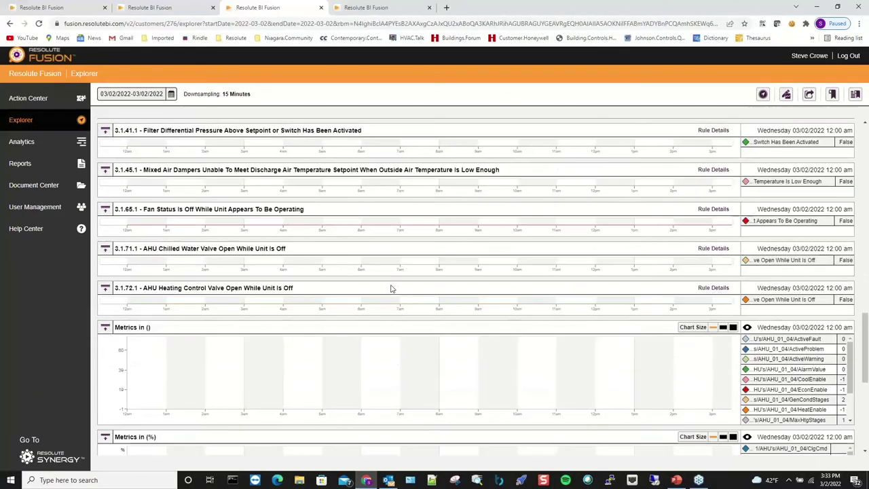
pyautogui.scroll(-2, 391, 288)
pyautogui.scroll(-1, 387, 300)
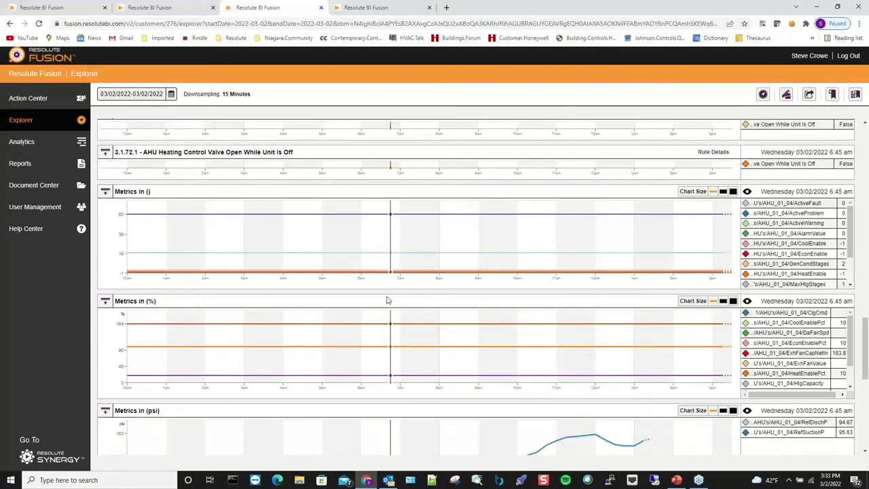
pyautogui.scroll(-3, 389, 302)
pyautogui.scroll(-5, 397, 317)
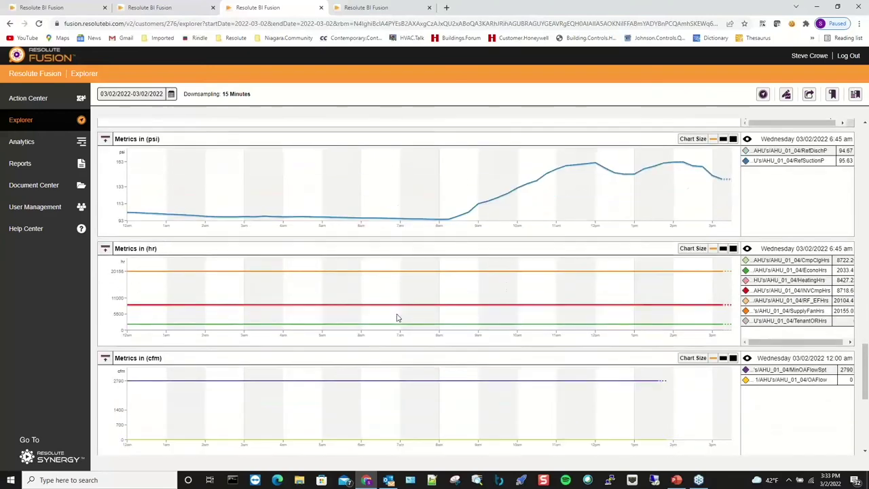
pyautogui.scroll(-2, 397, 317)
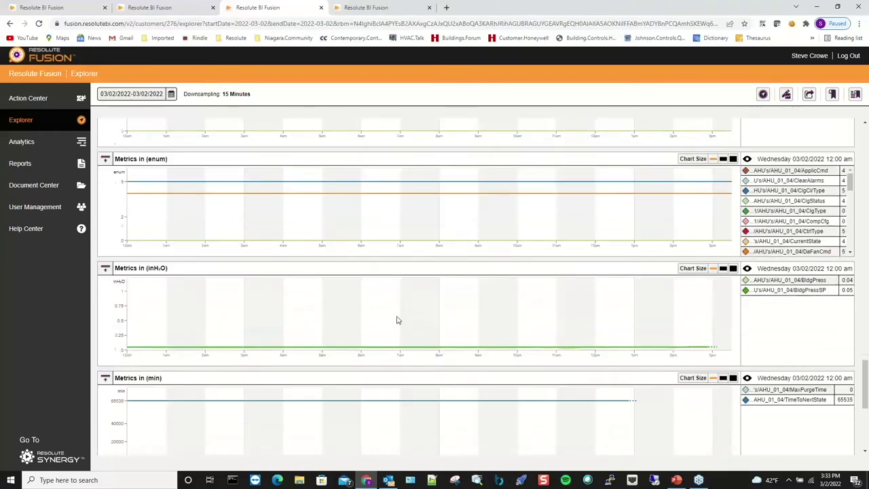
# Switch to the second browser tab and review the report types in Building 1's weekly reports library there
pyautogui.hotkey('ctrl', 'shift', 'Tab')
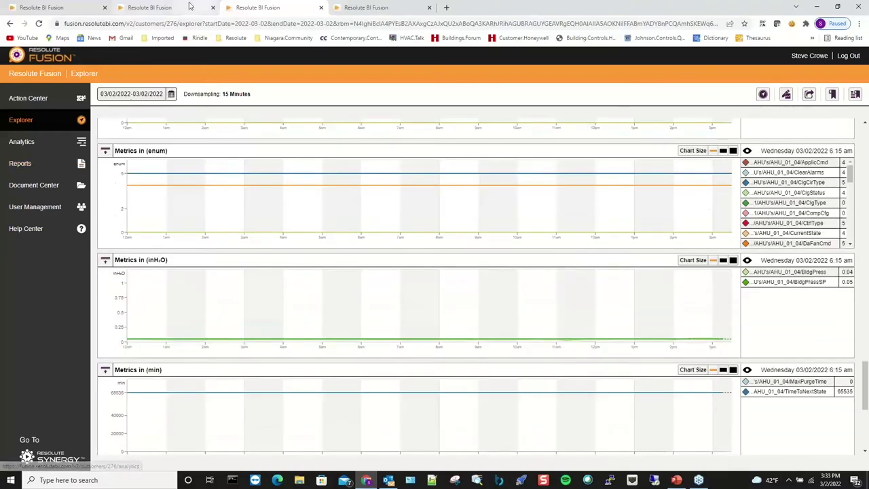
pyautogui.click(29, 164)
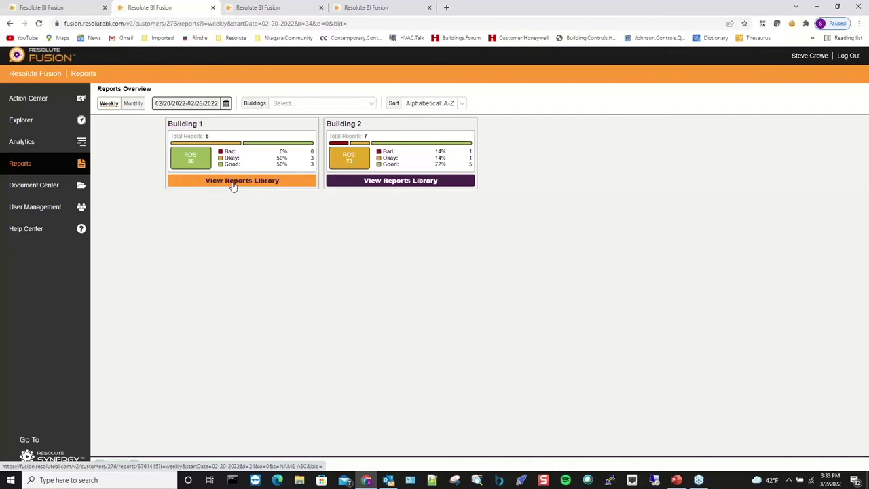
pyautogui.click(232, 182)
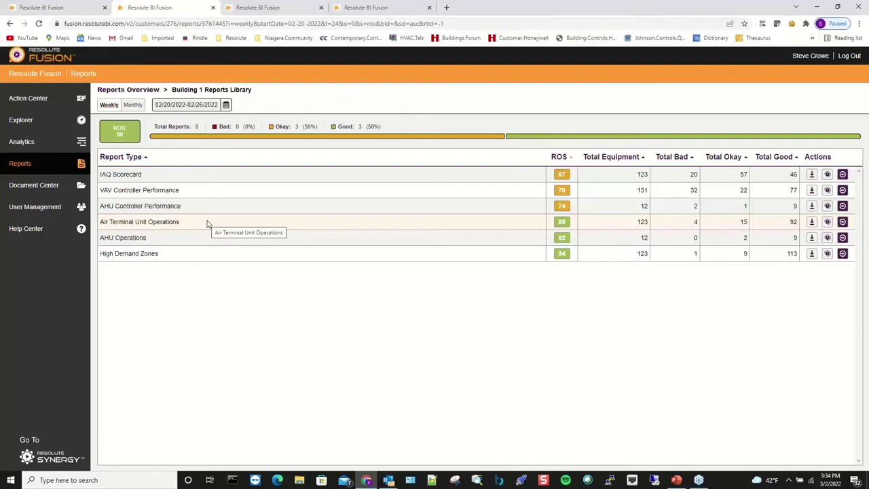
# Set the Analytics overview's date range to Last Week, 02/20/2022-02/26/2022
pyautogui.click(23, 144)
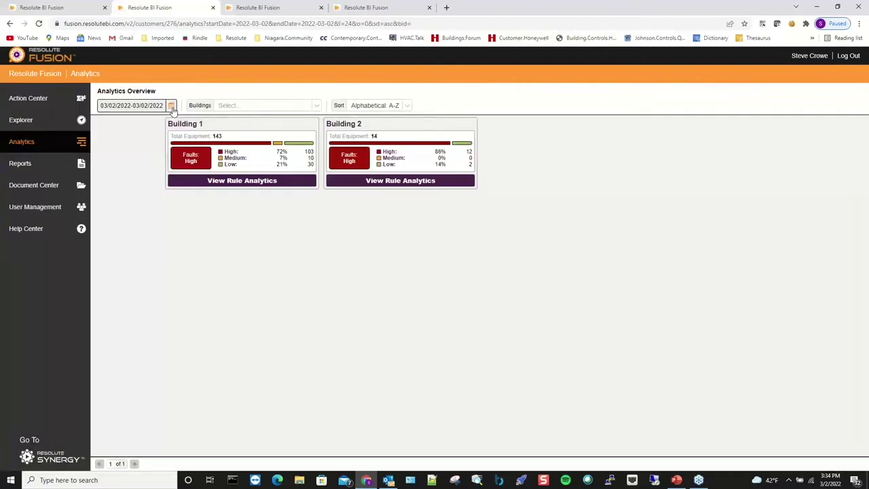
pyautogui.click(172, 108)
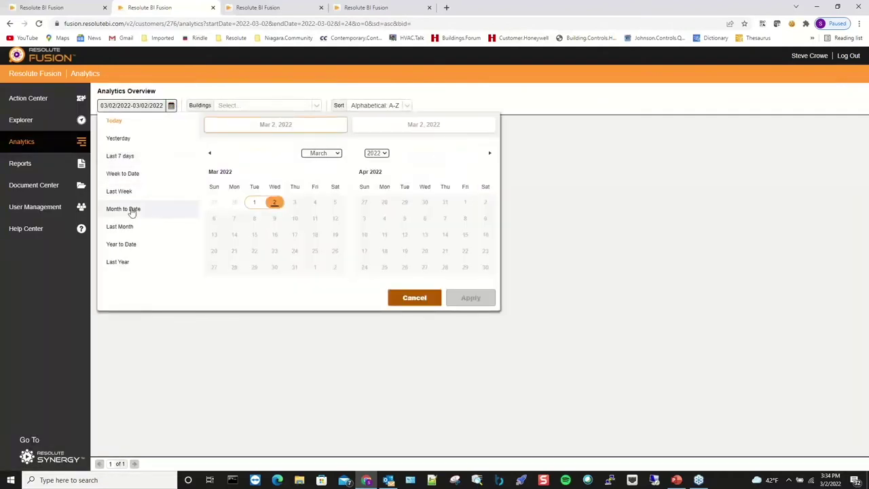
pyautogui.click(119, 191)
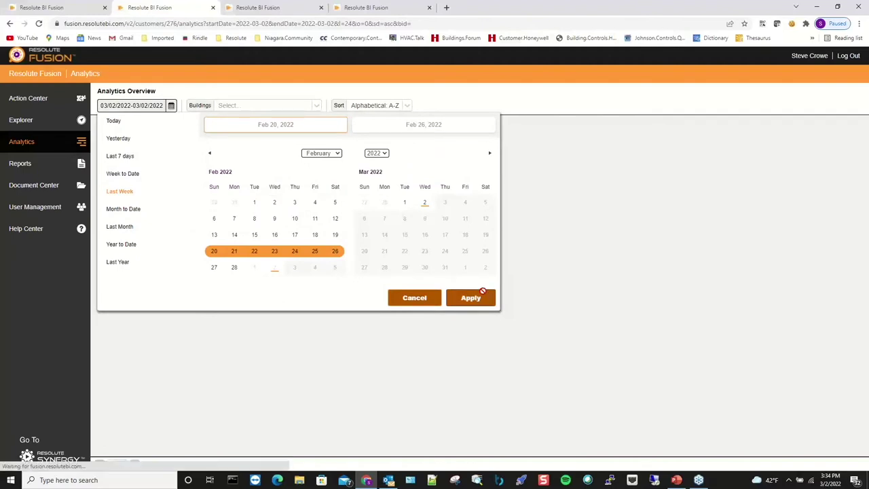
pyautogui.click(471, 297)
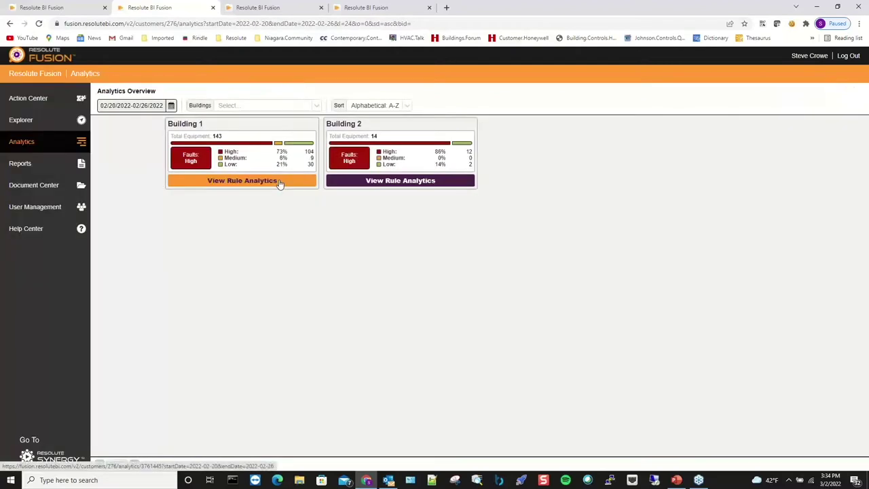
# Open Building 1's rule analytics and filter the equipment type to ahu
pyautogui.click(280, 182)
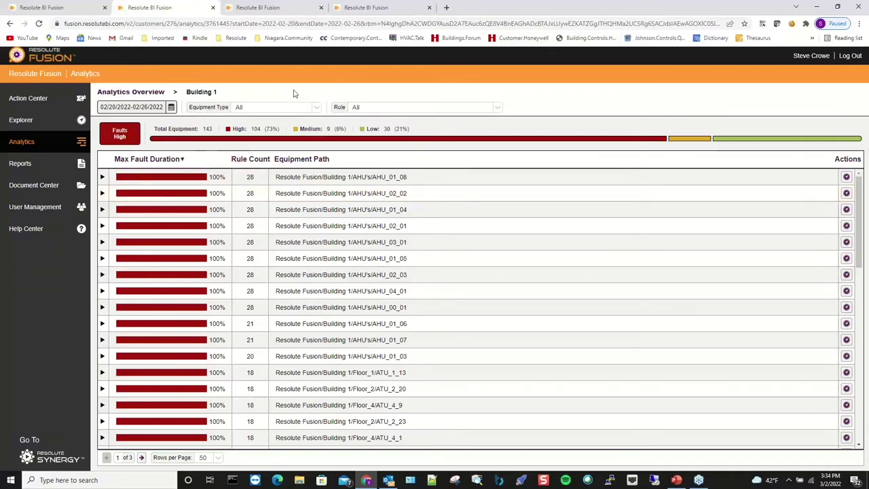
pyautogui.click(293, 109)
pyautogui.click(275, 126)
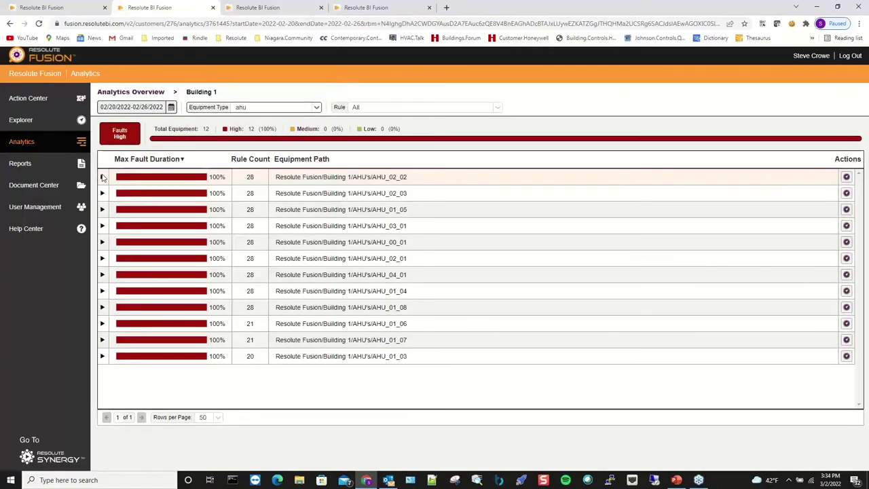
# Expand AHU_02_02 and examine its rule count and individual rule faults, including Free Cooling Is Not Maximized
pyautogui.click(104, 177)
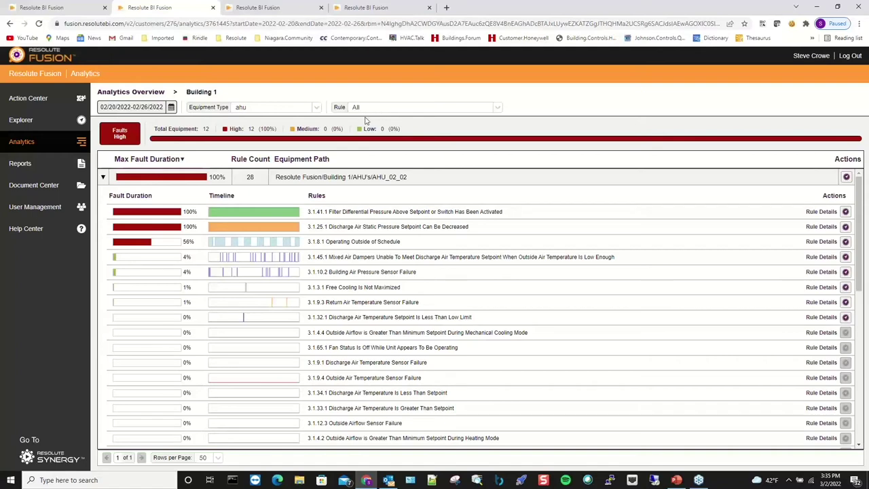
pyautogui.doubleClick(248, 179)
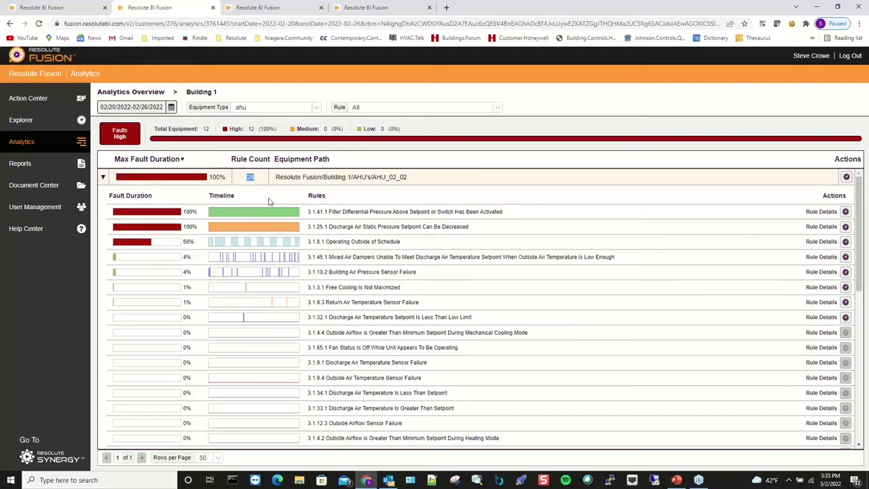
pyautogui.scroll(-2, 319, 229)
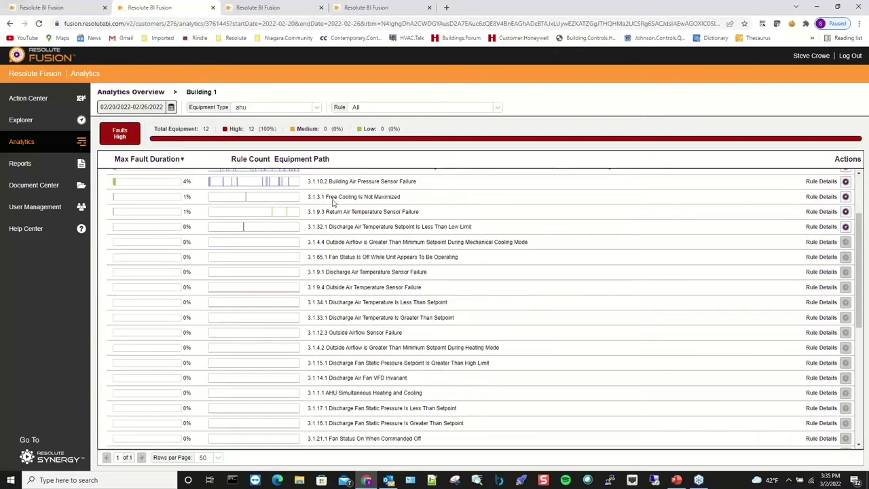
pyautogui.moveTo(326, 198); pyautogui.dragTo(405, 201)
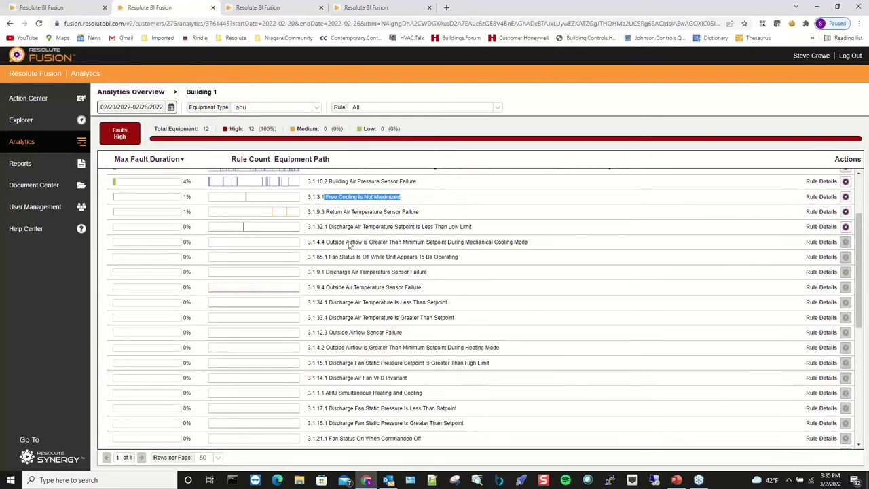
pyautogui.scroll(-2, 386, 211)
pyautogui.scroll(1, 337, 214)
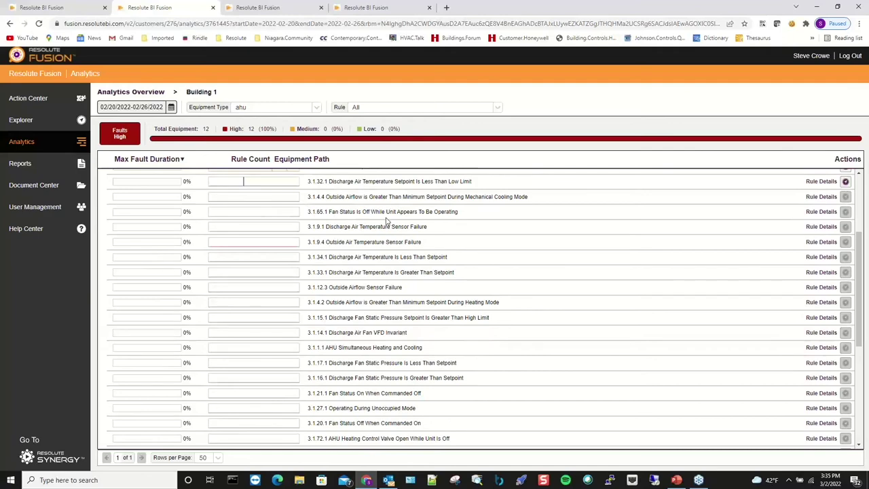
# Review the remaining AHU_02_02 rules and examine the Mixed Air Dampers Unable To Meet Discharge Air Temperature Setpoint rule
pyautogui.scroll(-3, 391, 218)
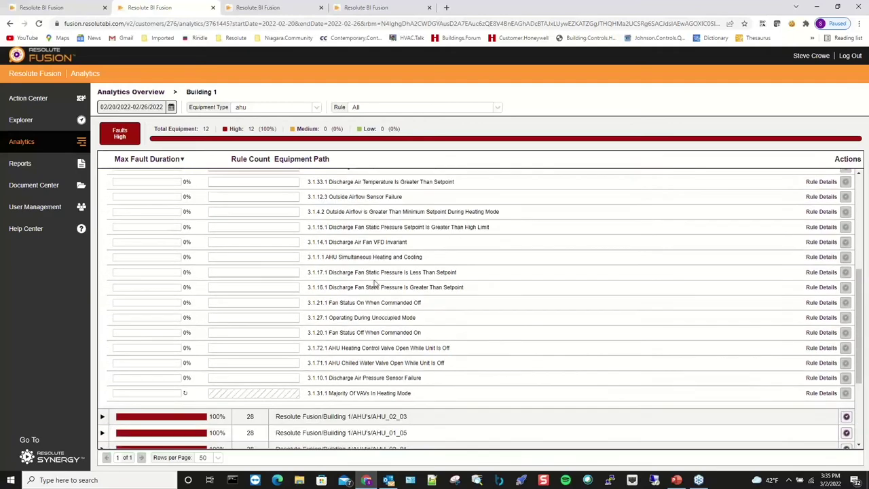
pyautogui.scroll(4, 373, 279)
pyautogui.scroll(1, 374, 279)
pyautogui.scroll(3, 339, 254)
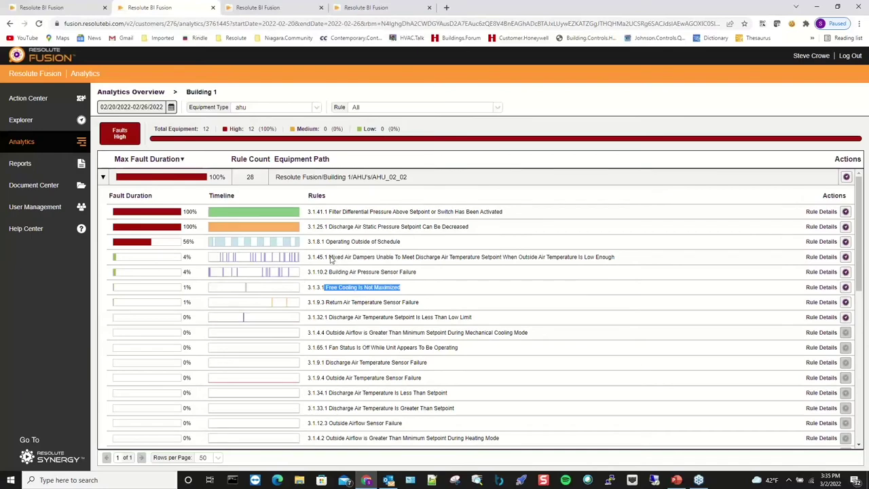
pyautogui.moveTo(329, 256); pyautogui.dragTo(616, 256)
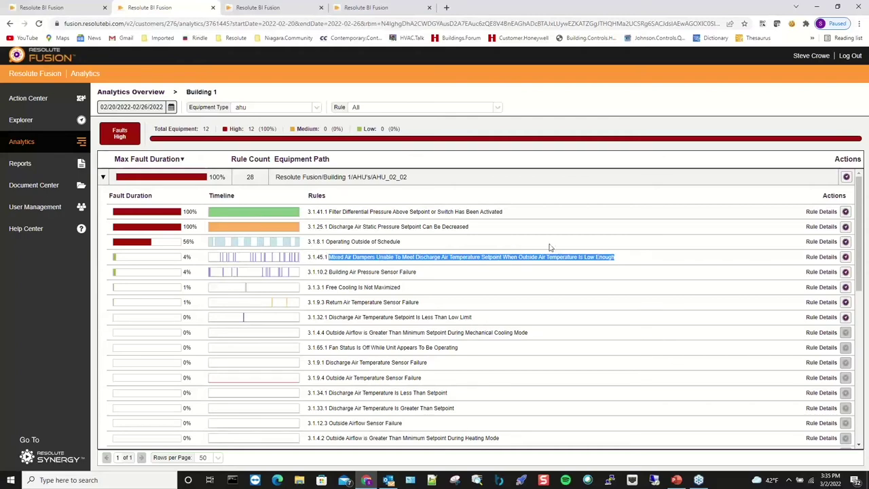
pyautogui.click(353, 225)
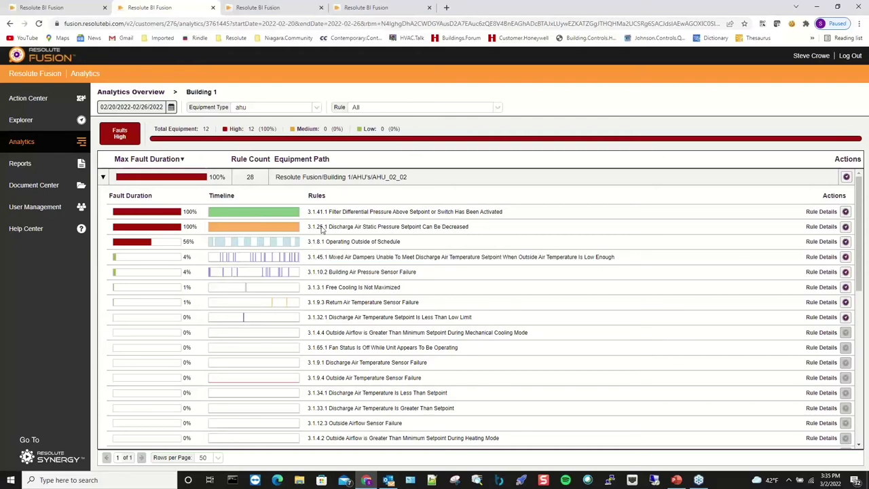
# Read the rule details for Discharge Air Static Pressure Setpoint Can Be Decreased, including its ASHRAE Standard 90.1 reference
pyautogui.moveTo(308, 229); pyautogui.dragTo(471, 227)
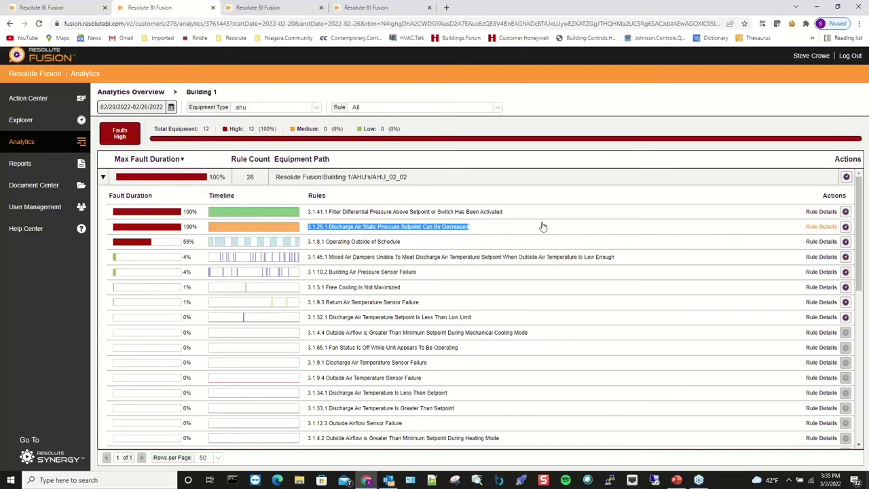
pyautogui.click(766, 226)
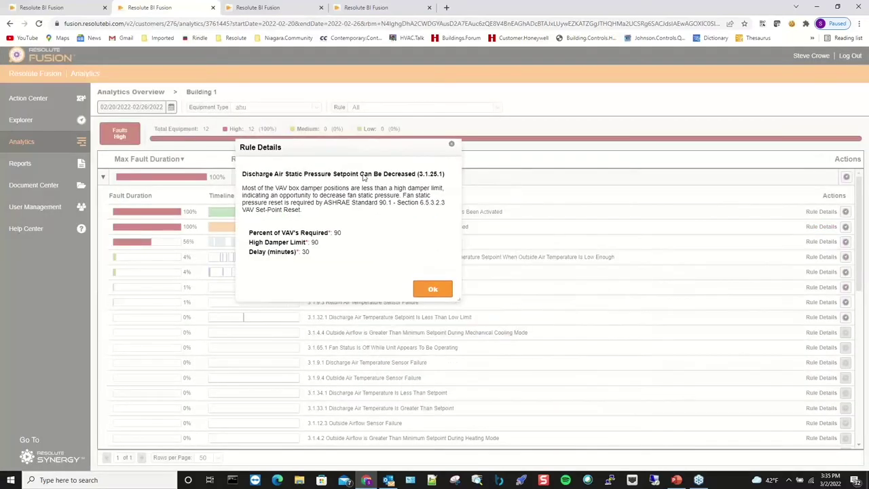
pyautogui.moveTo(326, 203); pyautogui.dragTo(357, 217)
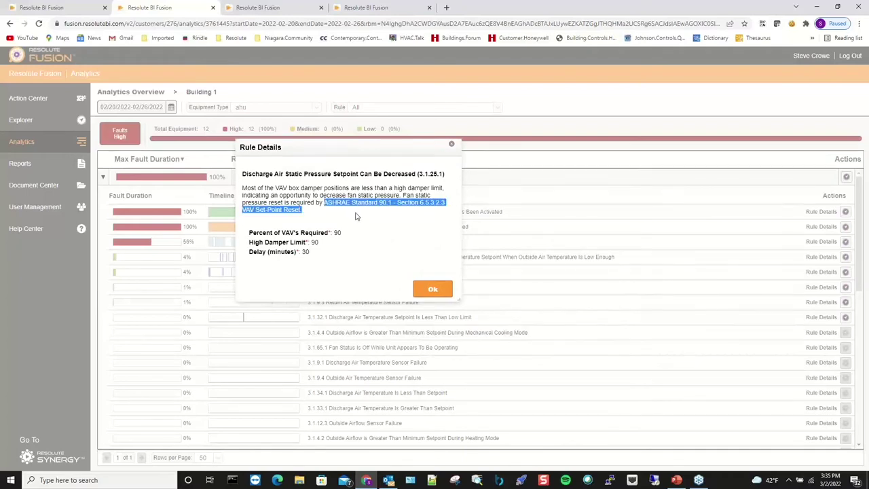
pyautogui.click(334, 216)
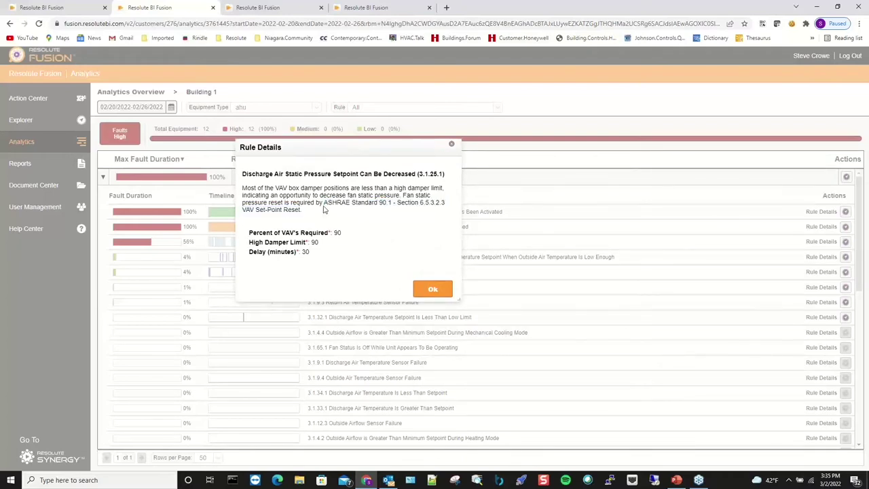
pyautogui.moveTo(323, 204); pyautogui.dragTo(358, 215)
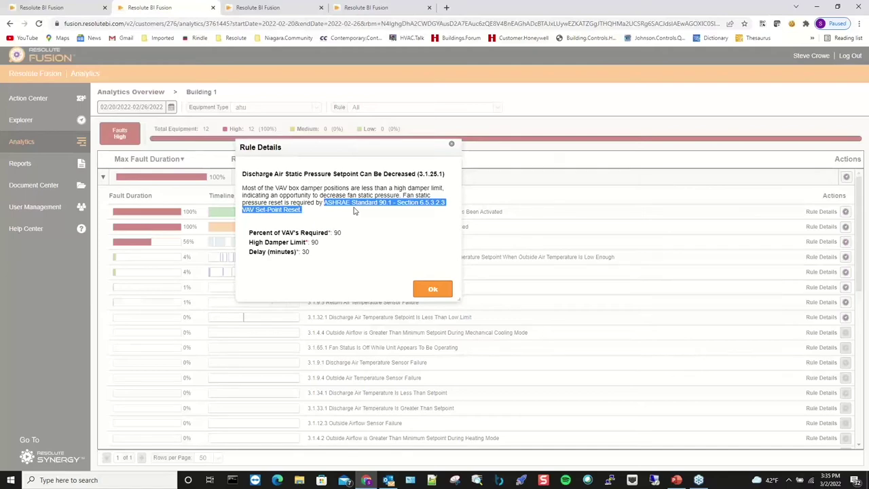
pyautogui.click(433, 288)
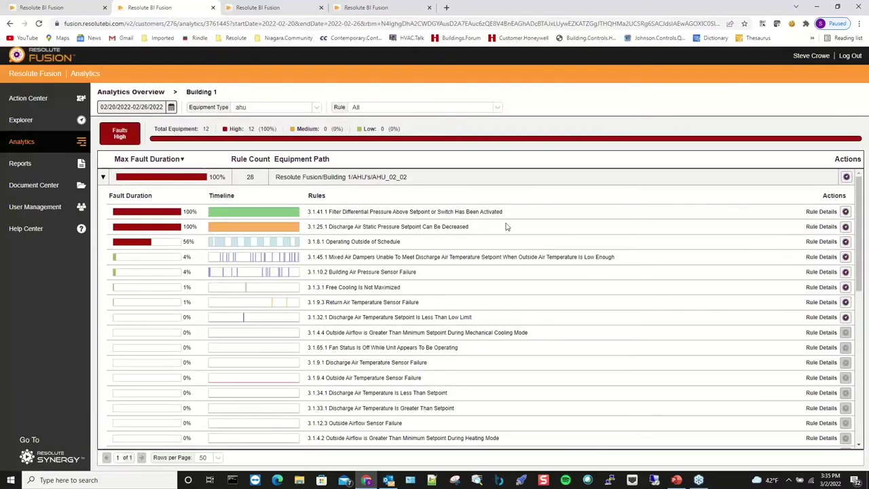
# Chart the Discharge Air Static Pressure Setpoint rule in Explorer, enlarge the metrics chart to medium, and hide ATU_3_23's damper command
pyautogui.click(836, 227)
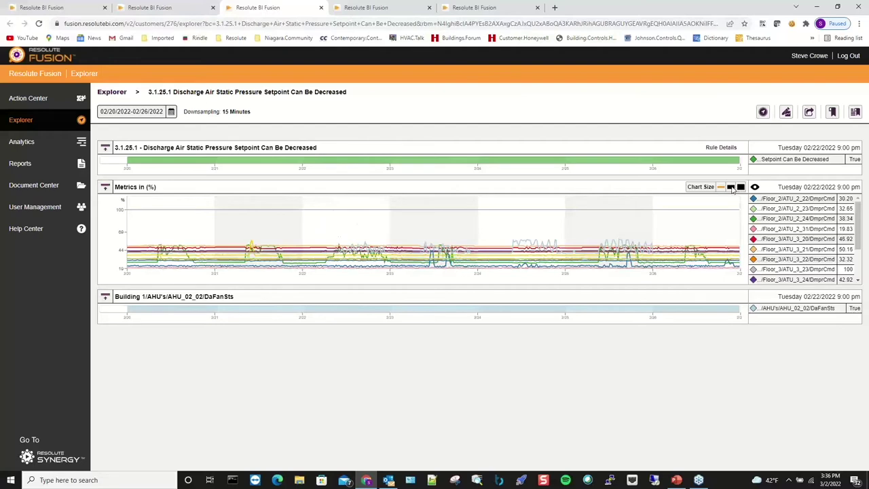
pyautogui.click(731, 187)
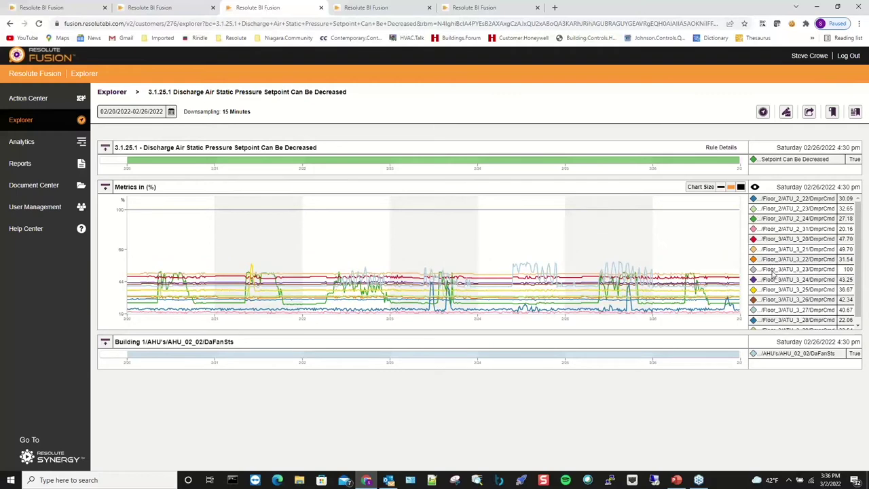
pyautogui.moveTo(786, 272); pyautogui.dragTo(851, 272)
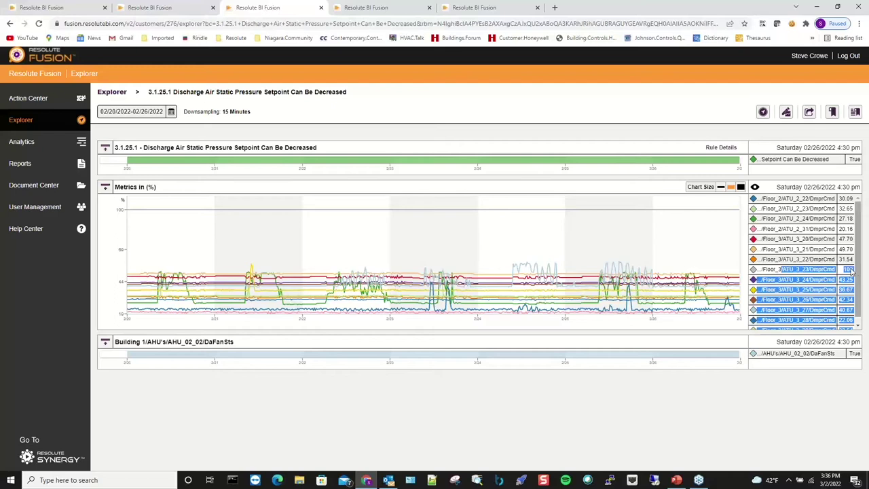
pyautogui.click(753, 269)
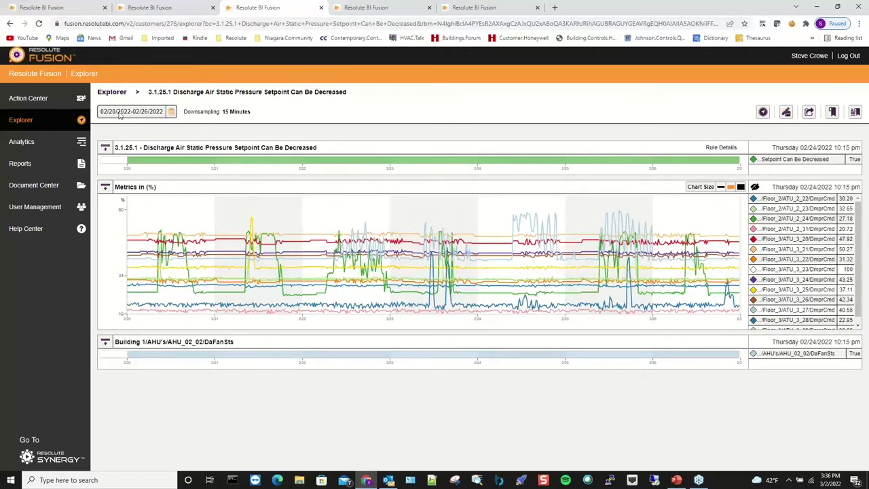
# Open Building 1's weekly reports library and compare the ROS scores of Air Terminal Unit Operations and VAV Controller Performance
pyautogui.click(19, 163)
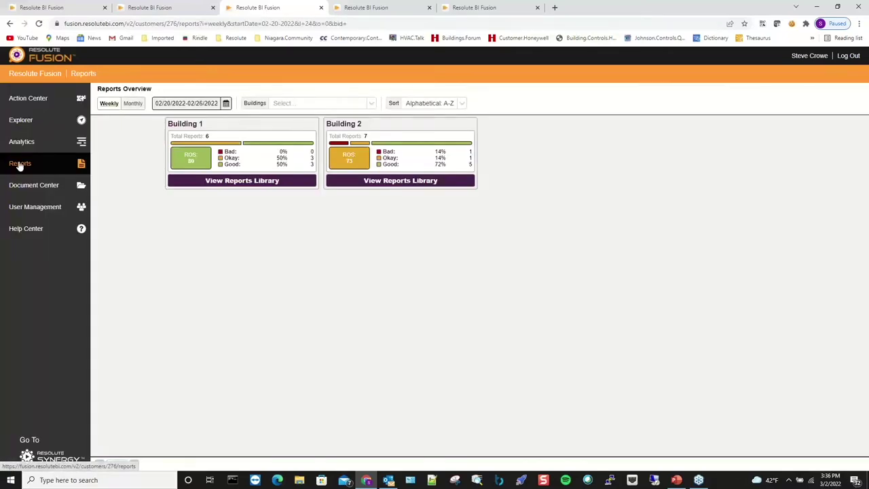
pyautogui.click(267, 182)
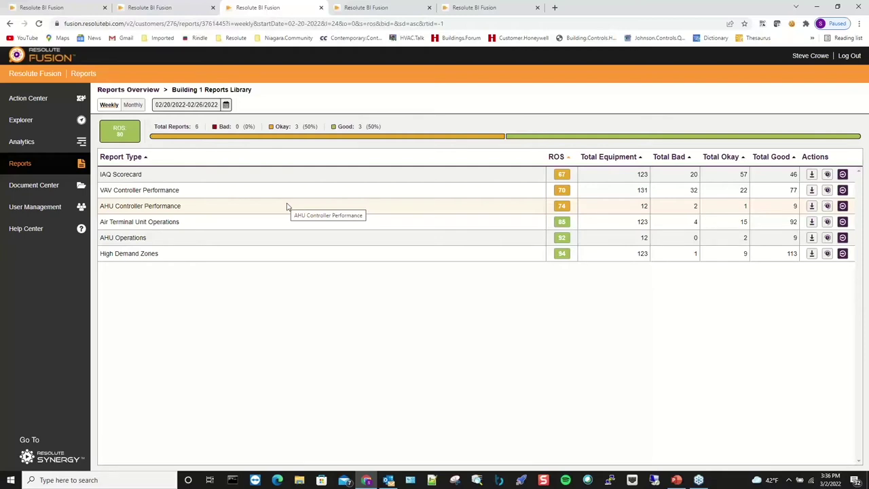
pyautogui.click(561, 222)
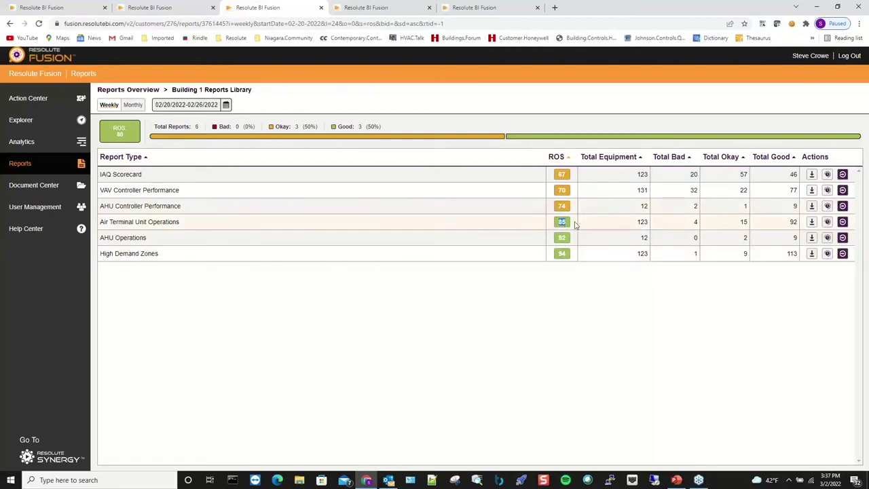
pyautogui.click(557, 192)
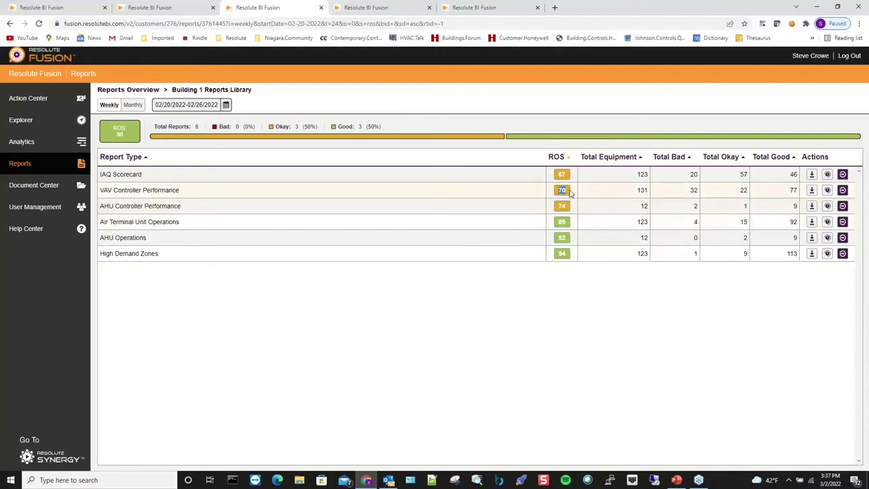
pyautogui.moveTo(570, 226); pyautogui.dragTo(555, 223)
# Open the interactive VAV Controller Performance report and review the ranked equipment scores
pyautogui.click(841, 192)
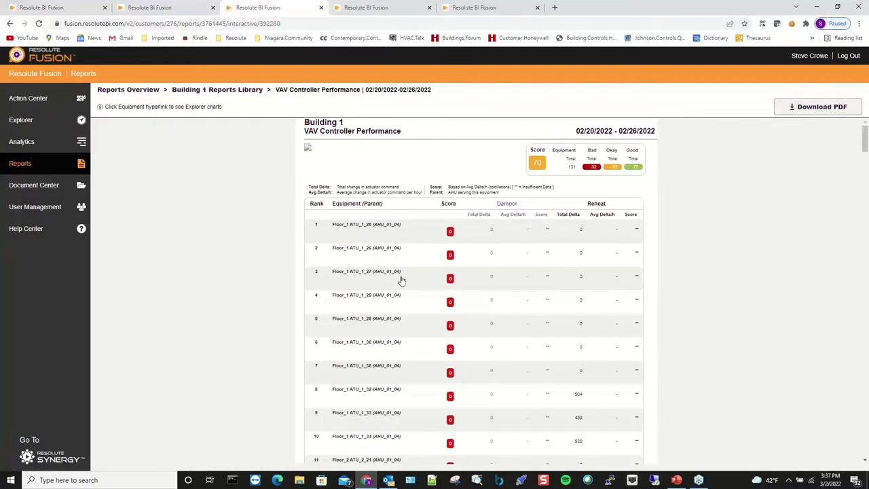
pyautogui.scroll(-5, 388, 275)
pyautogui.scroll(-2, 388, 270)
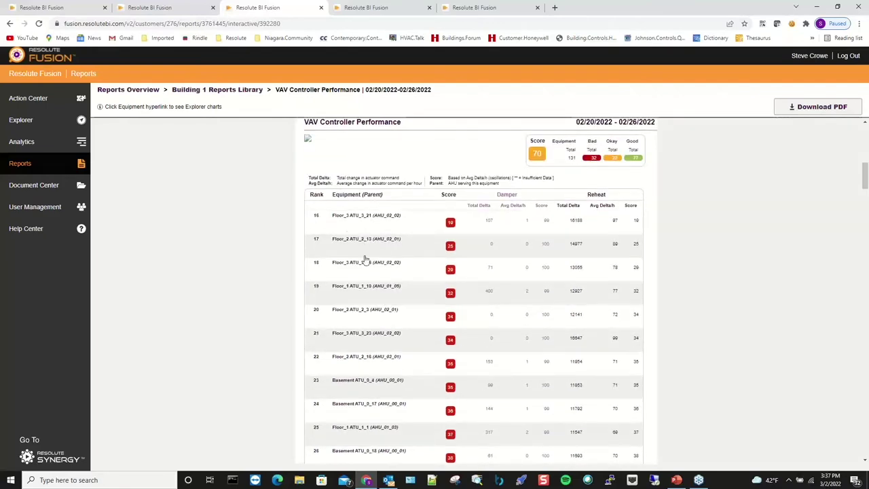
pyautogui.scroll(-1, 382, 260)
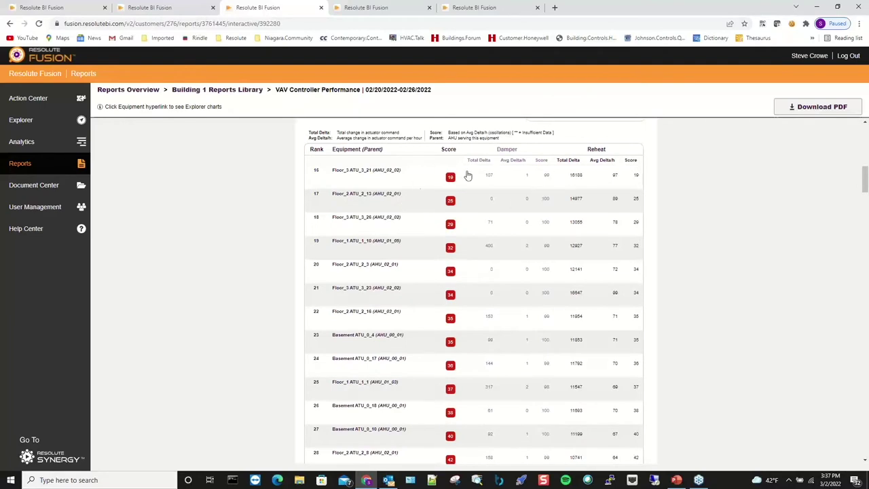
pyautogui.scroll(-4, 547, 200)
pyautogui.scroll(-2, 536, 218)
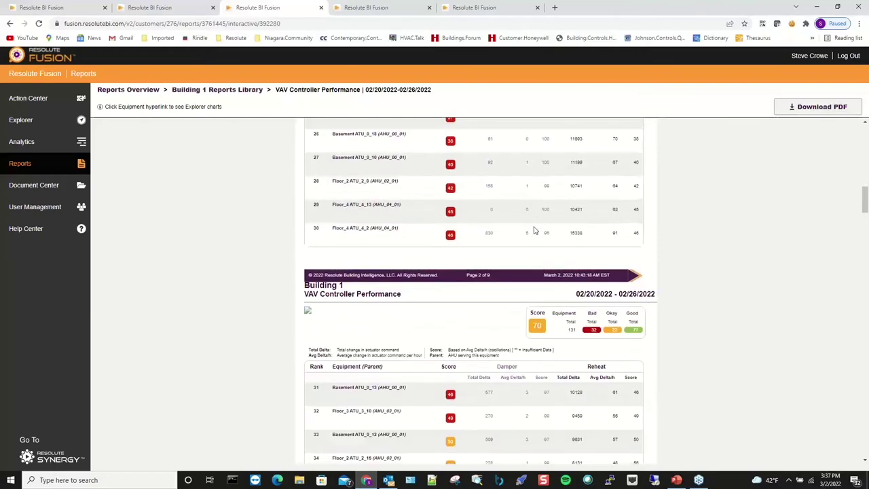
pyautogui.scroll(6, 535, 229)
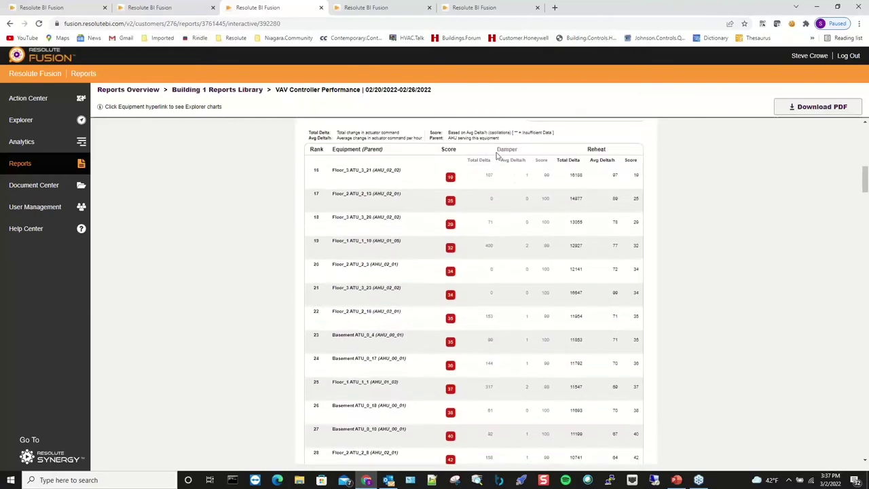
# Examine the report's Damper and Reheat column groups and its reporting date range
pyautogui.moveTo(497, 156); pyautogui.dragTo(521, 160)
pyautogui.click(533, 154)
pyautogui.moveTo(584, 153); pyautogui.dragTo(609, 158)
pyautogui.moveTo(528, 153); pyautogui.dragTo(495, 155)
pyautogui.moveTo(614, 153); pyautogui.dragTo(587, 150)
pyautogui.scroll(2, 532, 153)
pyautogui.moveTo(569, 171); pyautogui.dragTo(655, 169)
pyautogui.scroll(-1, 516, 207)
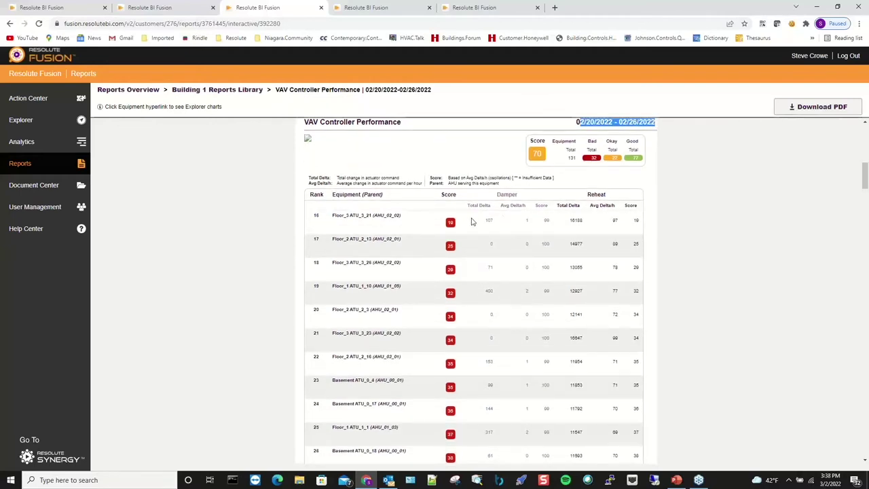
# Inspect Floor_3 ATU_3_21's damper and reheat figures, chart the unit in Explorer, and hide its damper command trend
pyautogui.click(494, 222)
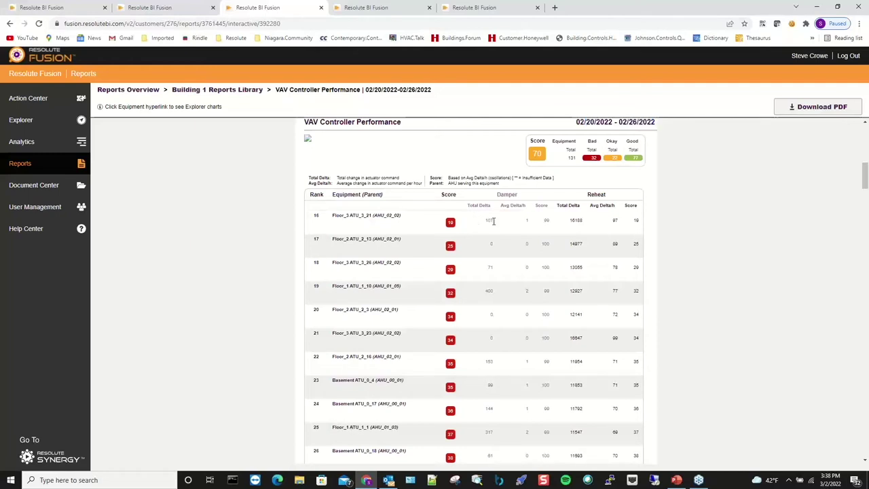
pyautogui.doubleClick(529, 224)
pyautogui.click(547, 221)
pyautogui.doubleClick(573, 219)
pyautogui.doubleClick(615, 220)
pyautogui.click(349, 216)
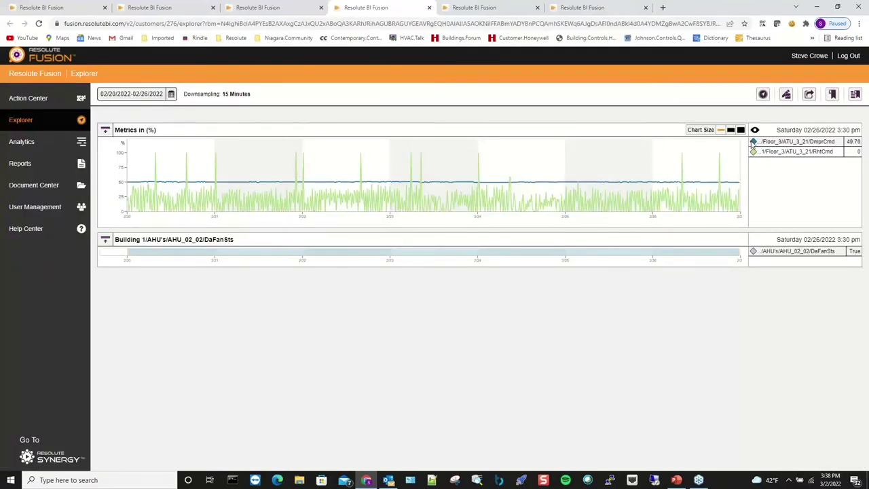
pyautogui.click(752, 142)
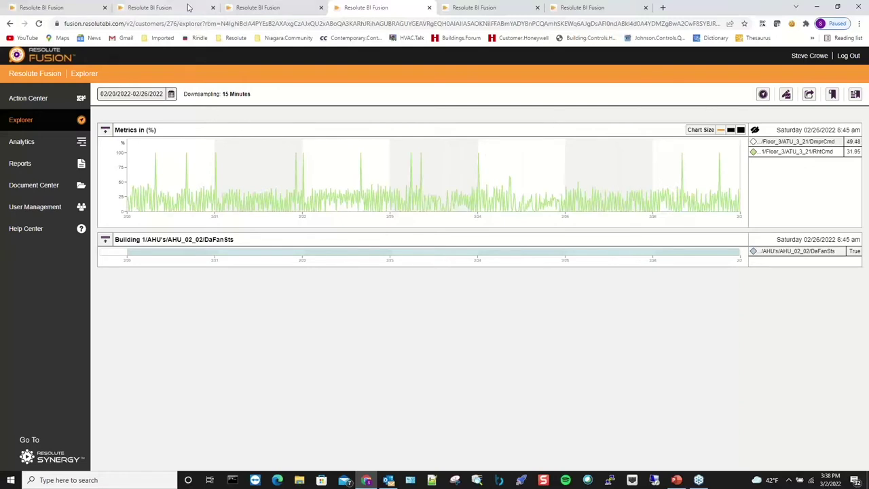
# Return to the VAV Controller Performance report and open the Explorer chart for Basement ATU_0_18
pyautogui.click(280, 7)
pyautogui.scroll(-5, 434, 244)
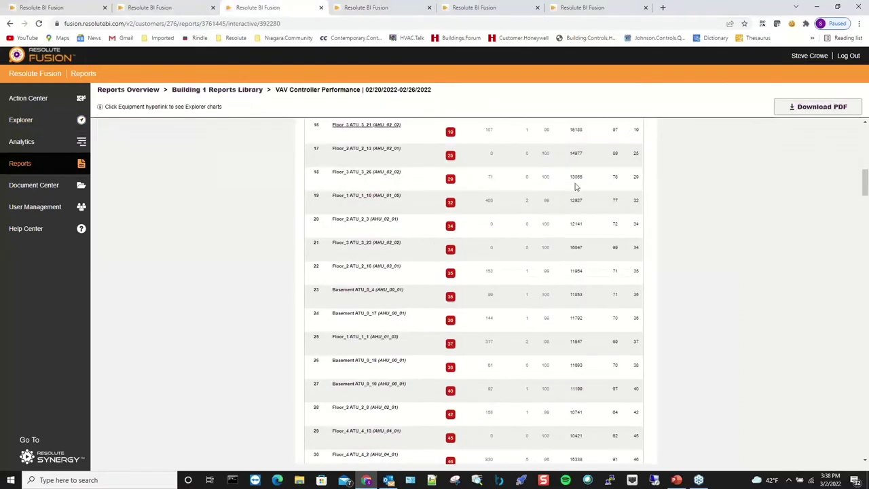
pyautogui.click(372, 360)
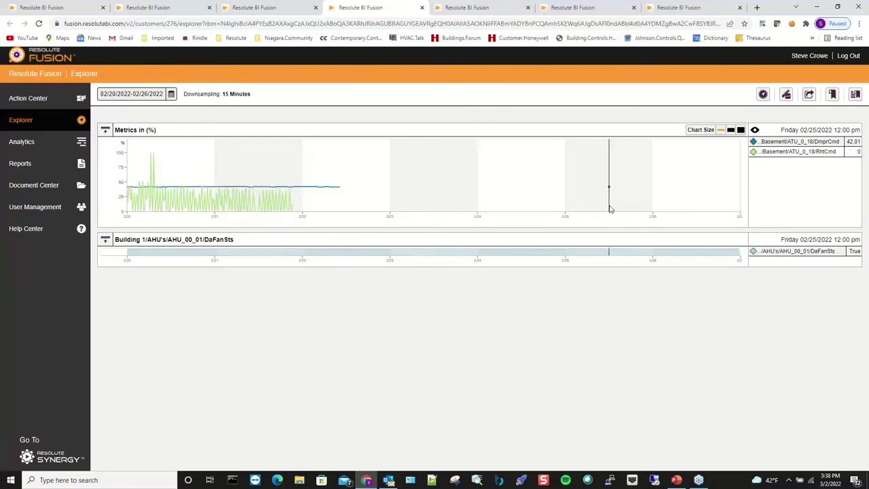
# Open the Explorer point selection and browse to the FalconHydro2 equipment in Building 1's Basement
pyautogui.click(763, 94)
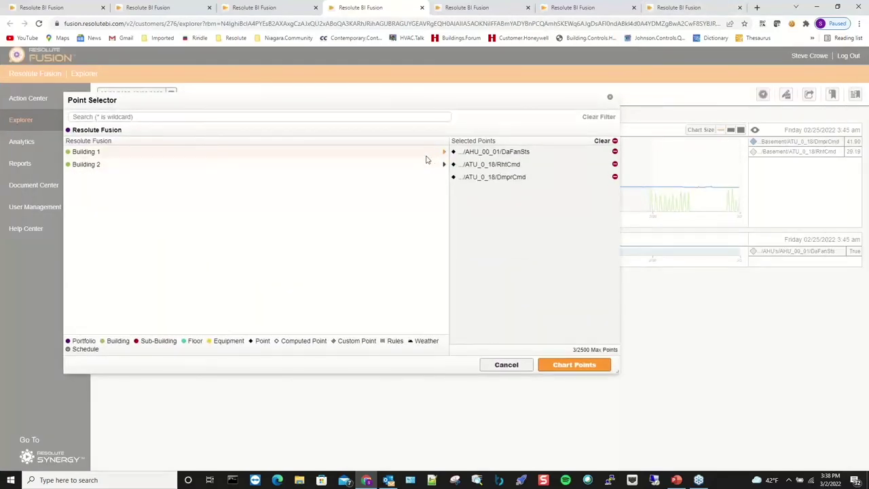
pyautogui.click(428, 153)
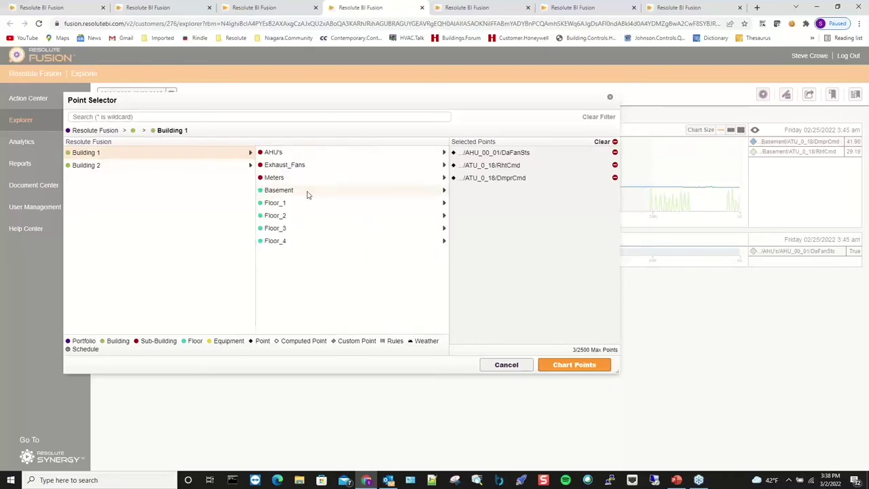
pyautogui.click(311, 191)
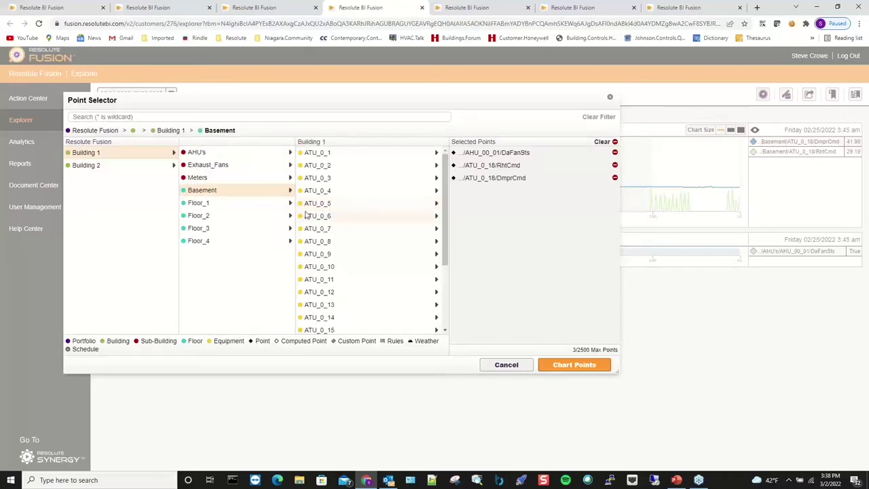
pyautogui.scroll(-3, 383, 205)
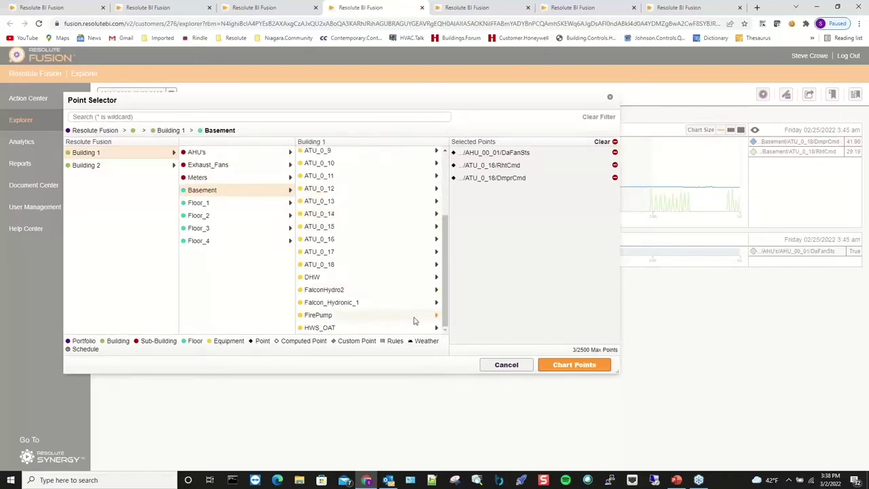
pyautogui.click(436, 290)
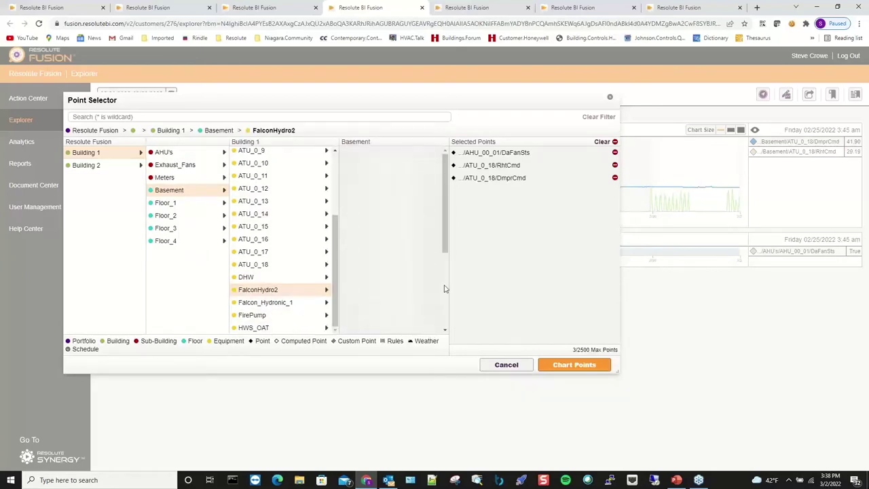
# Find FalconHydro2's FIRING_RATE point, add it to the selected points, and chart it with the existing ATU_0_18 trends
pyautogui.scroll(-1, 415, 231)
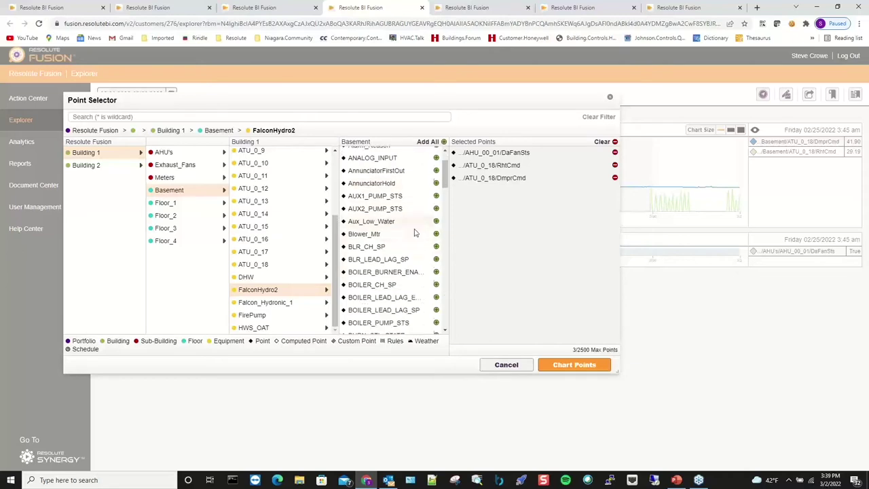
pyautogui.scroll(-1, 416, 231)
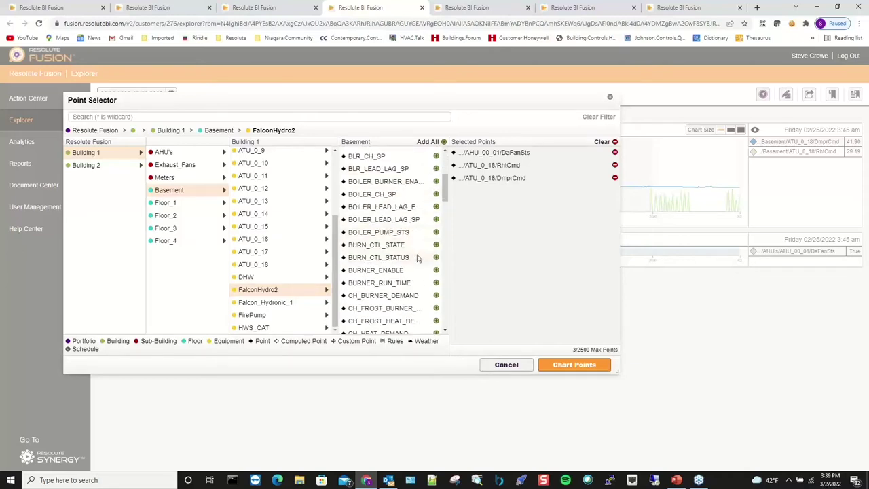
pyautogui.scroll(-3, 418, 251)
pyautogui.scroll(-4, 418, 251)
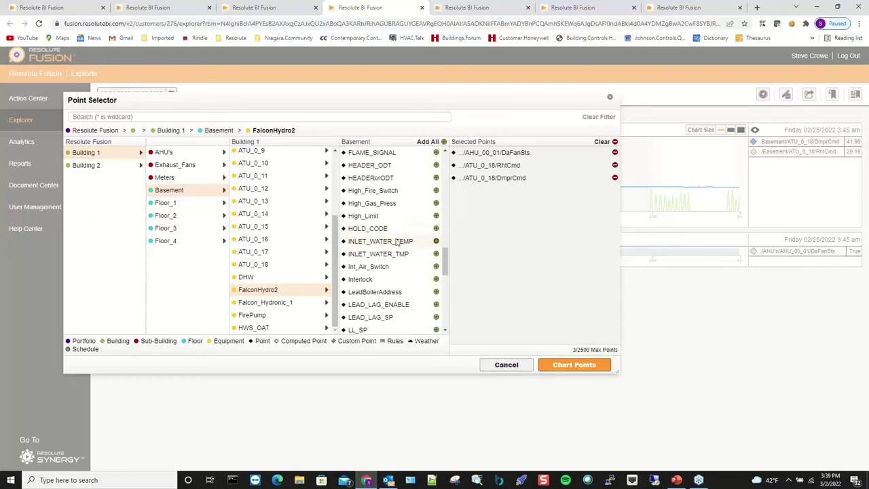
pyautogui.scroll(2, 394, 239)
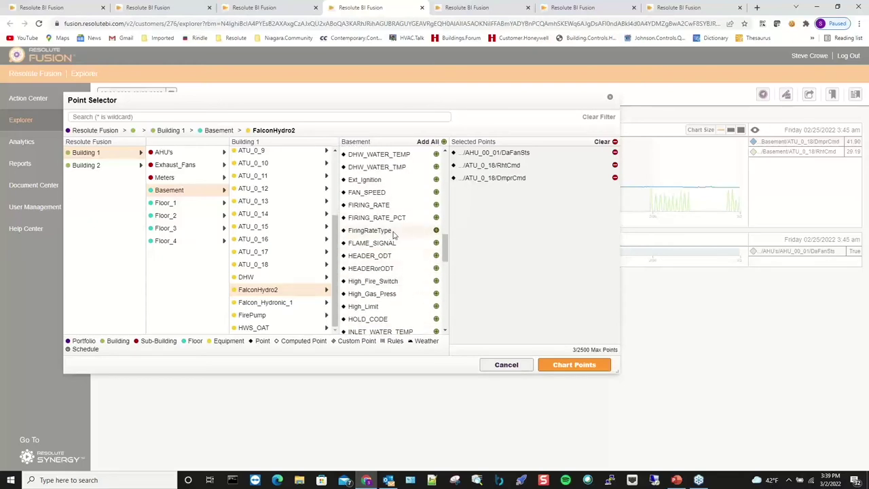
pyautogui.scroll(3, 393, 234)
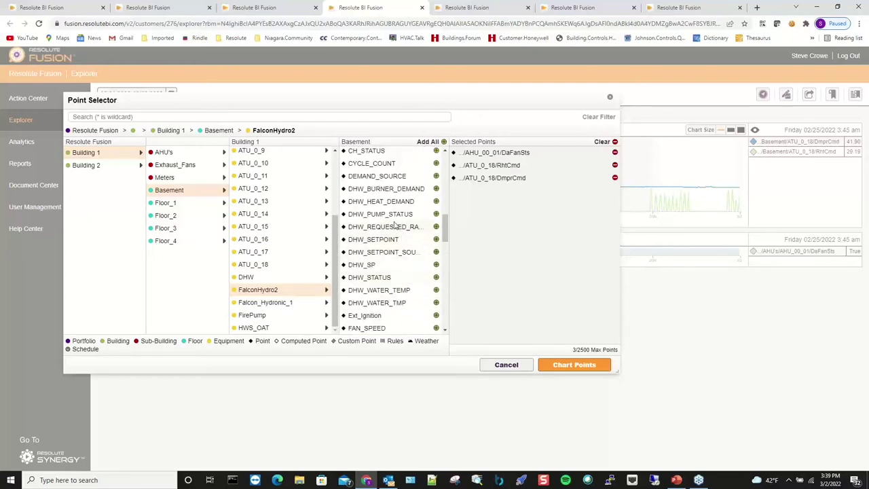
pyautogui.scroll(-3, 396, 226)
pyautogui.scroll(3, 395, 230)
pyautogui.scroll(-2, 397, 251)
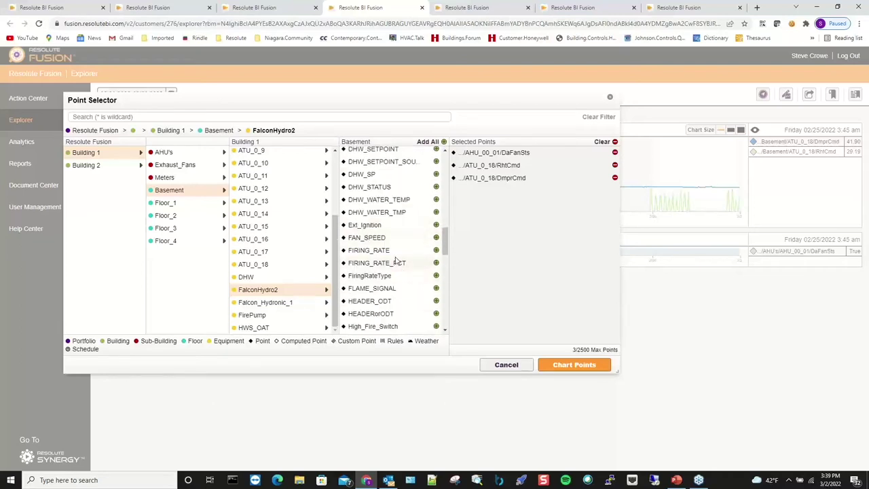
pyautogui.click(436, 251)
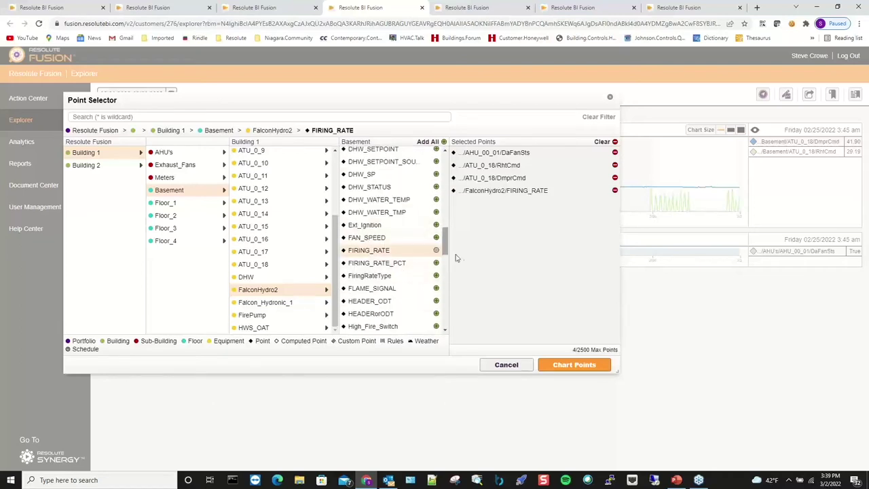
pyautogui.click(568, 364)
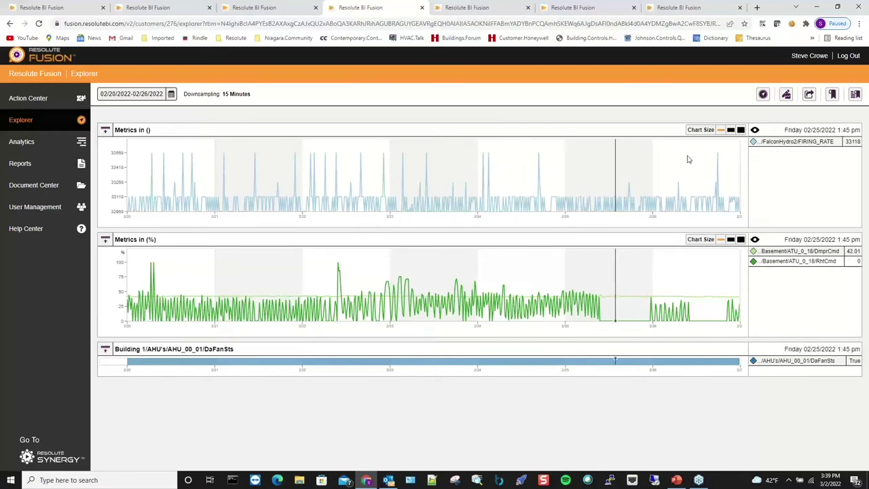
# Check the VAV Controller Performance report's summary and column definitions, and return to the ATU_0_18 Explorer chart
pyautogui.click(304, 5)
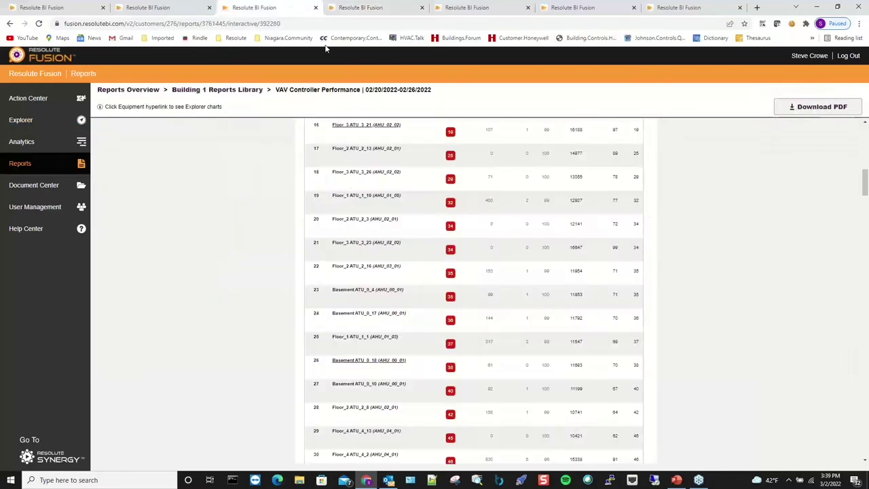
pyautogui.scroll(3, 370, 196)
pyautogui.scroll(1, 380, 201)
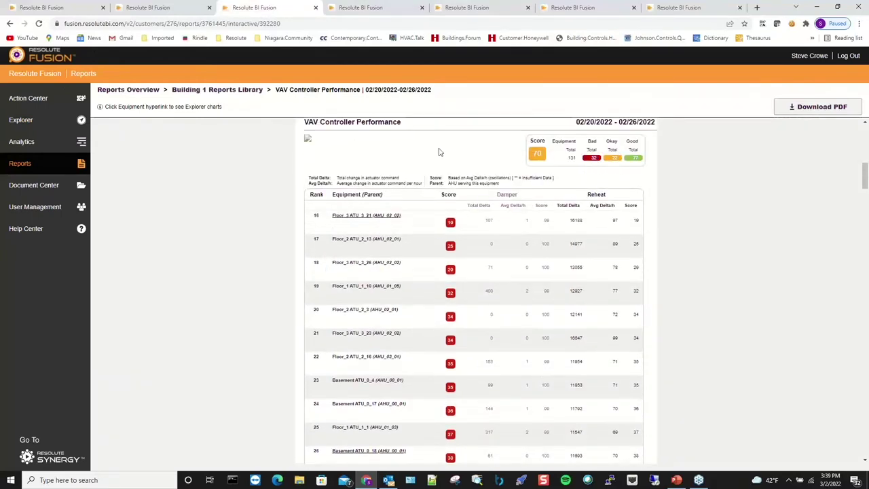
pyautogui.click(369, 7)
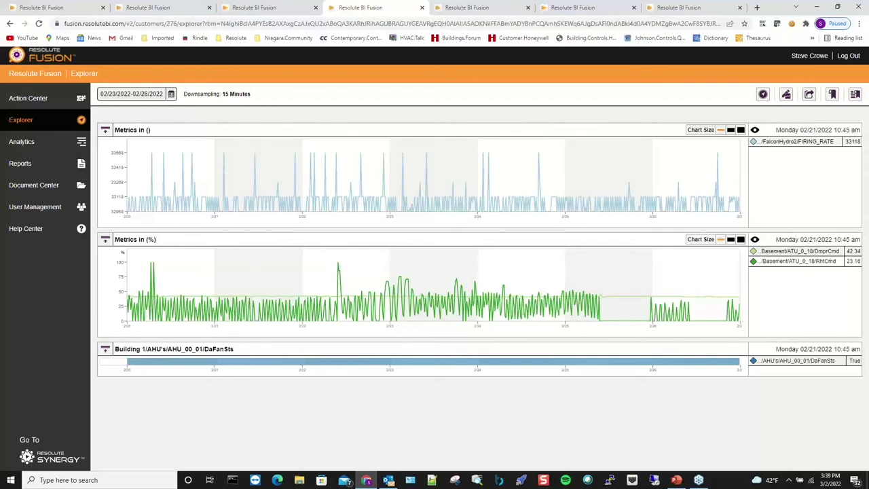
# Open the Resolute Help Center and look through its topic categories and featured articles
pyautogui.click(46, 143)
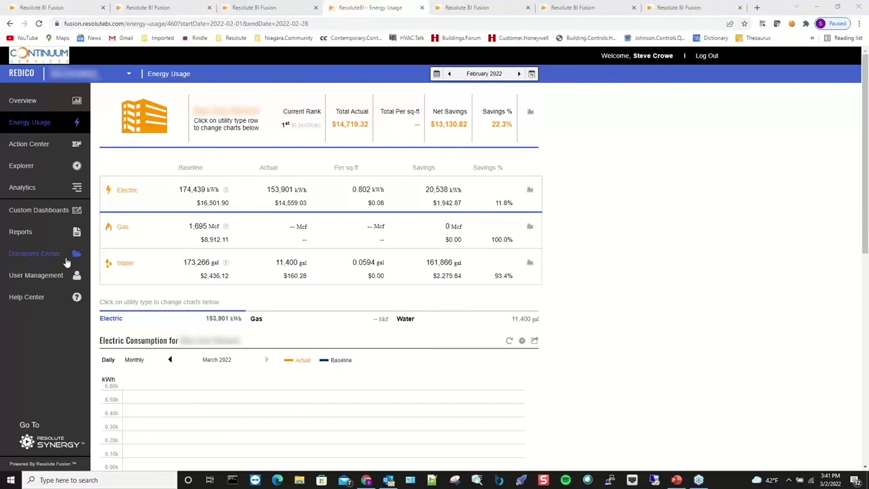
pyautogui.click(43, 295)
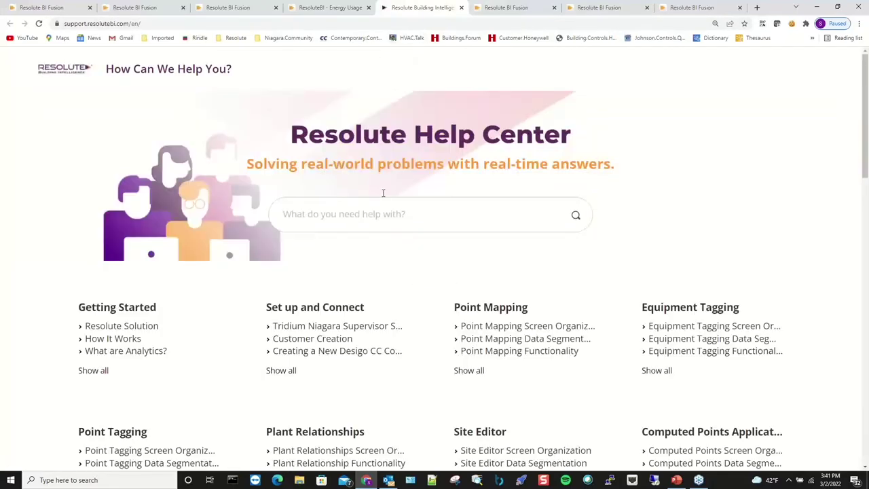
pyautogui.scroll(-2, 383, 197)
pyautogui.scroll(-2, 383, 197)
pyautogui.scroll(3, 383, 196)
pyautogui.scroll(-6, 384, 196)
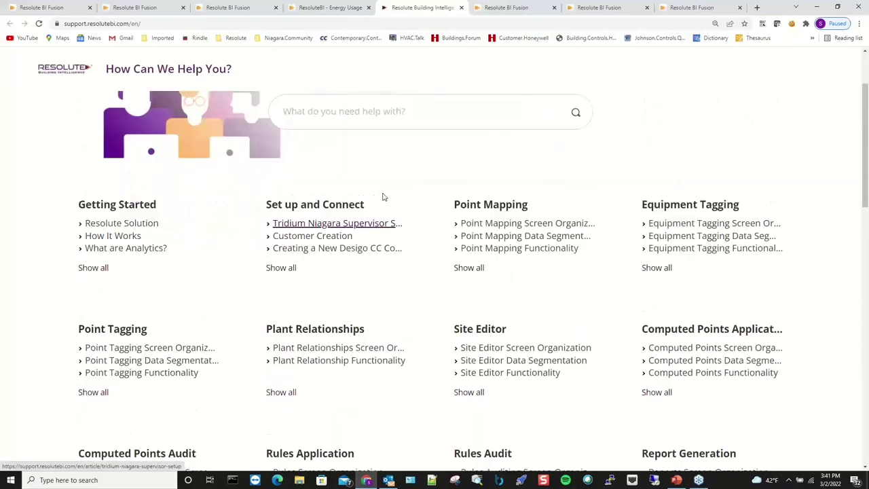
pyautogui.scroll(-7, 385, 195)
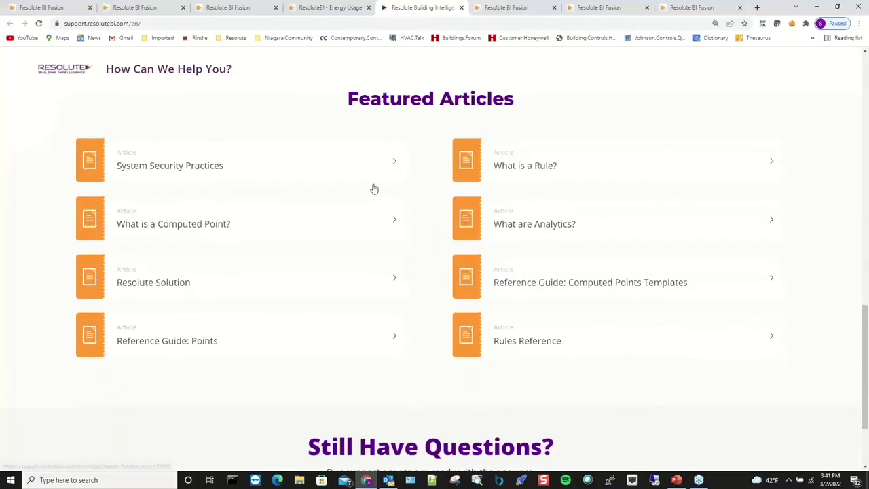
pyautogui.scroll(10, 236, 152)
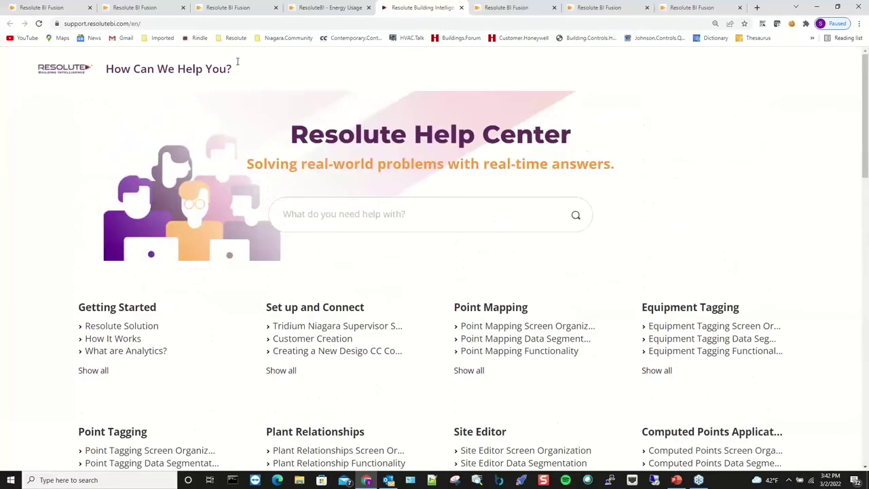
# Return to the Energy Usage page and select the Electric utility for the consumption and demand charts
pyautogui.click(332, 7)
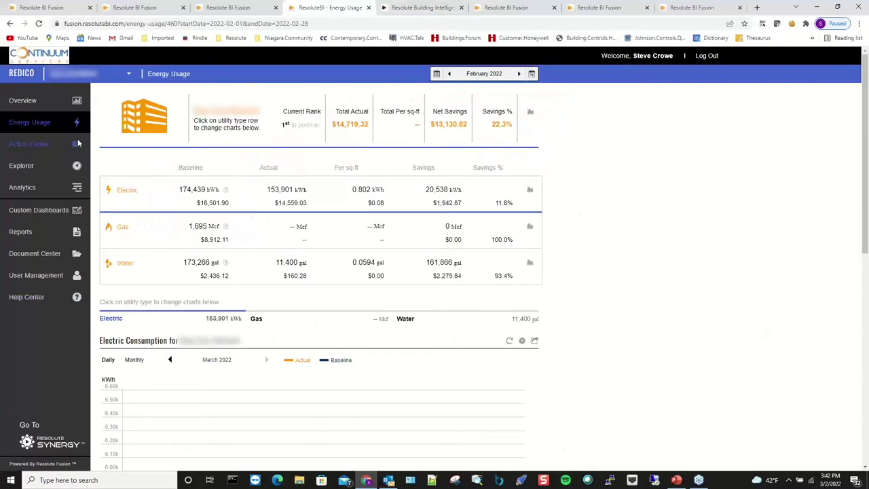
pyautogui.scroll(-2, 175, 226)
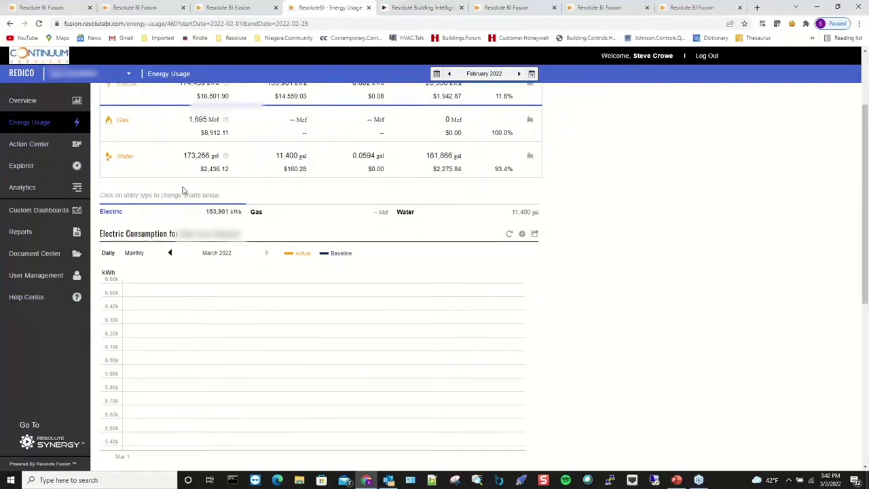
pyautogui.scroll(2, 184, 190)
pyautogui.click(181, 189)
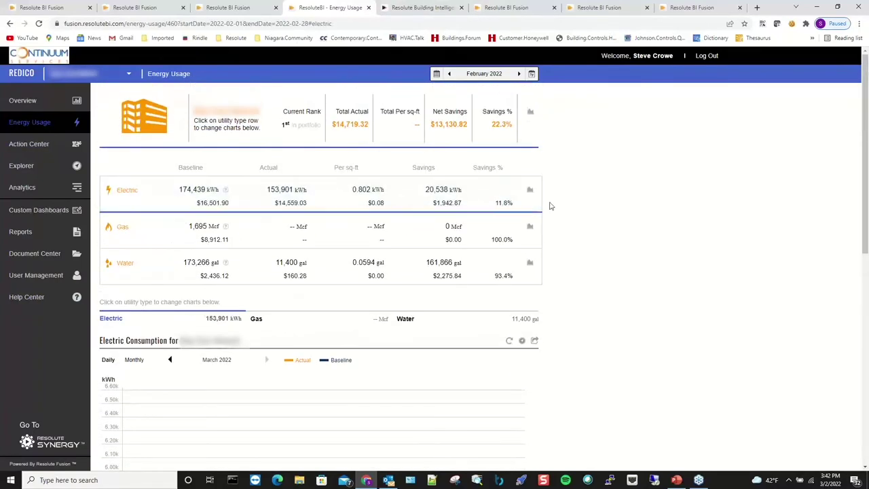
# Set the Electric Consumption and Electric Demand charts to February 2022 and examine their daily trends
pyautogui.scroll(-6, 550, 206)
pyautogui.scroll(5, 415, 145)
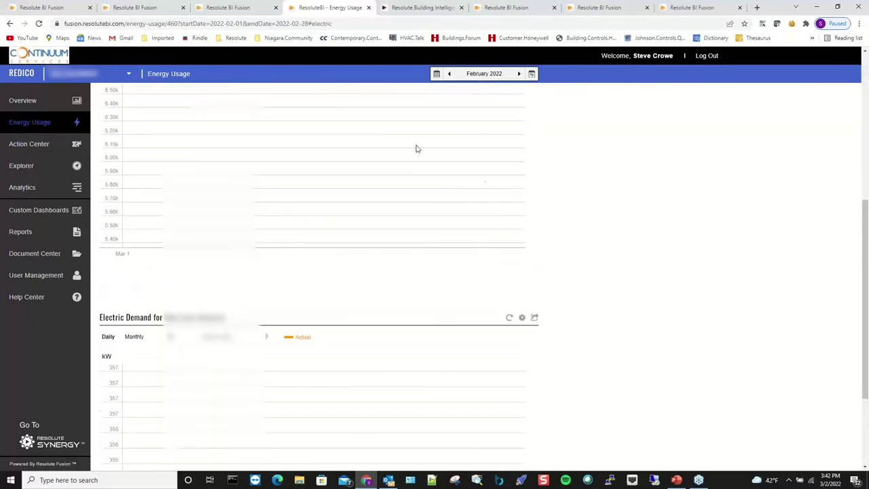
pyautogui.click(171, 231)
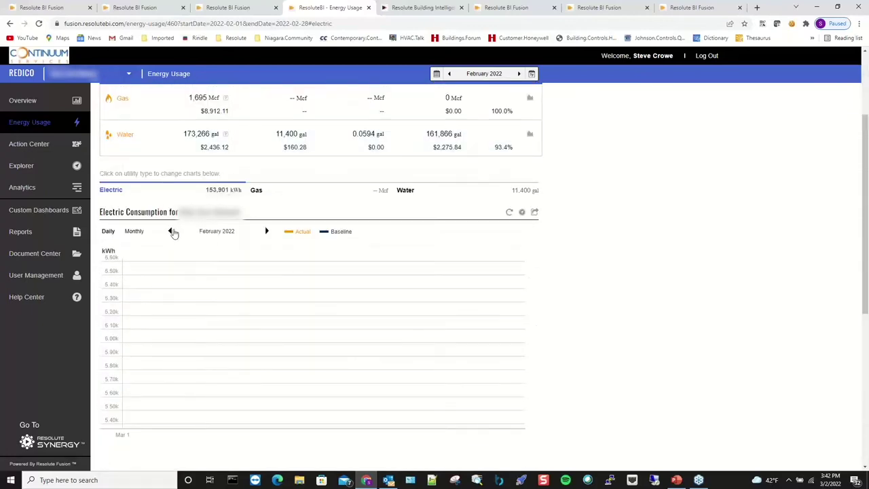
pyautogui.scroll(-2, 503, 227)
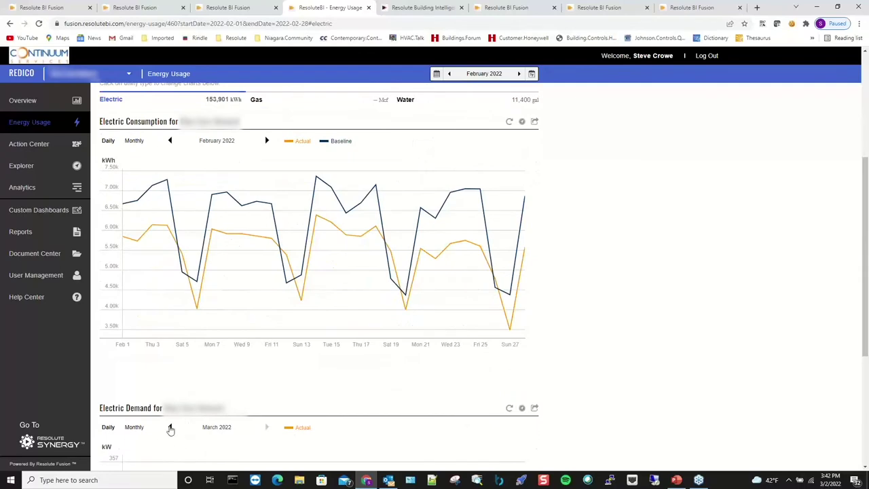
pyautogui.scroll(-2, 246, 189)
pyautogui.scroll(4, 246, 189)
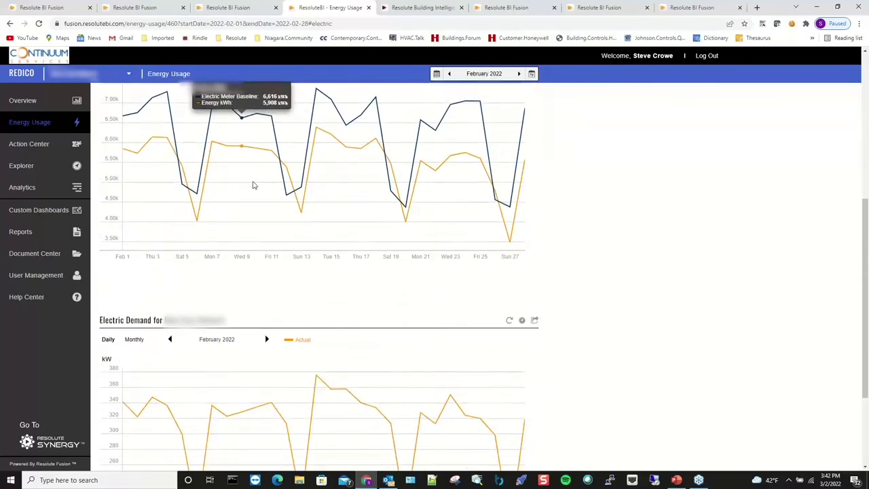
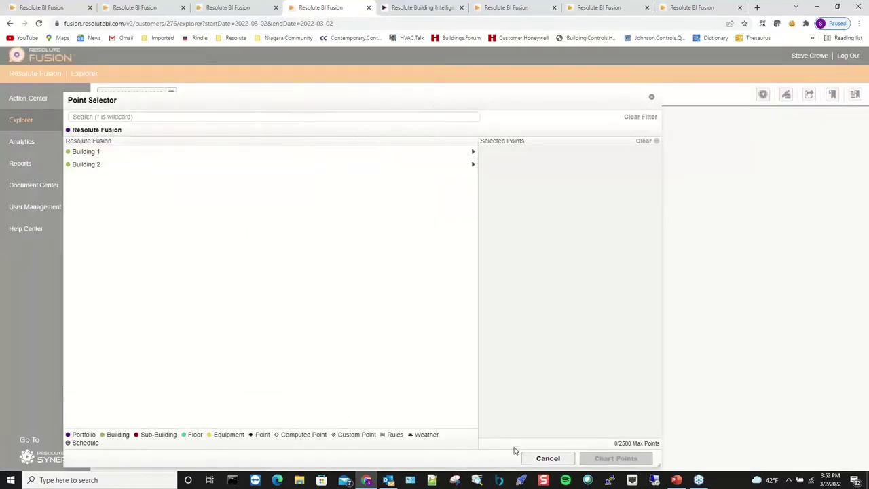
# Browse Building 1's AHU's equipment list in the Point Selector and close it without selecting any points
pyautogui.click(466, 152)
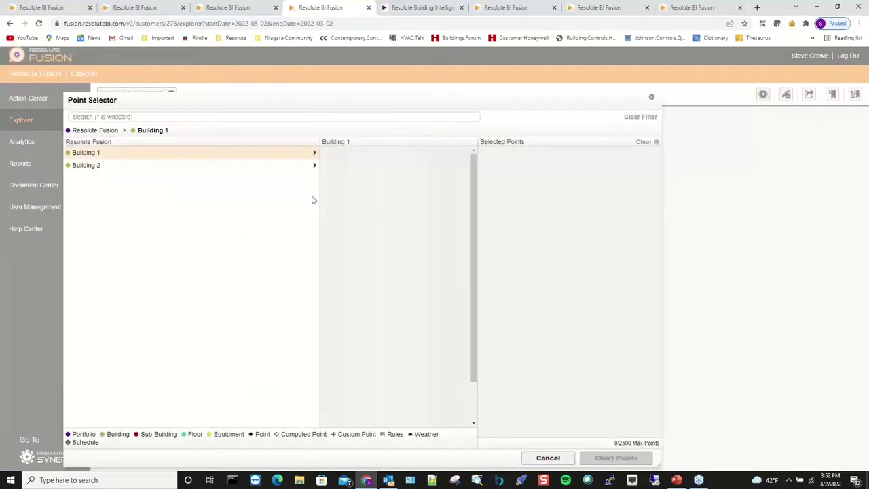
pyautogui.click(471, 152)
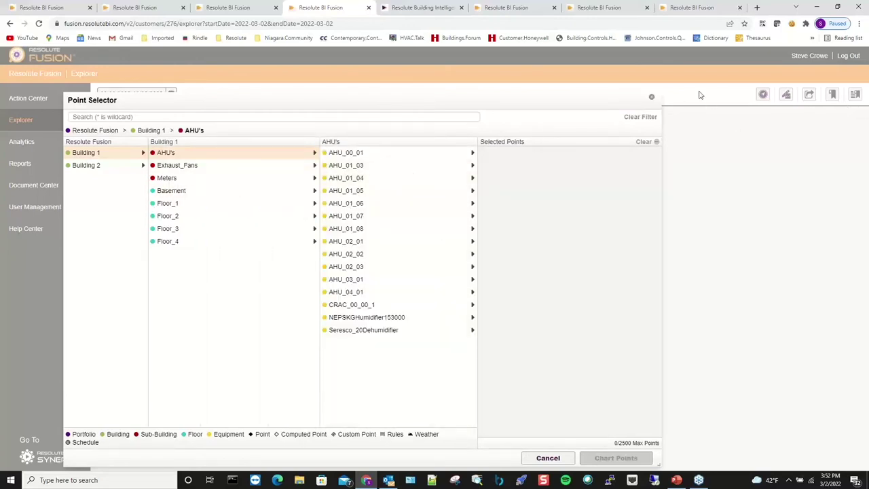
pyautogui.click(652, 98)
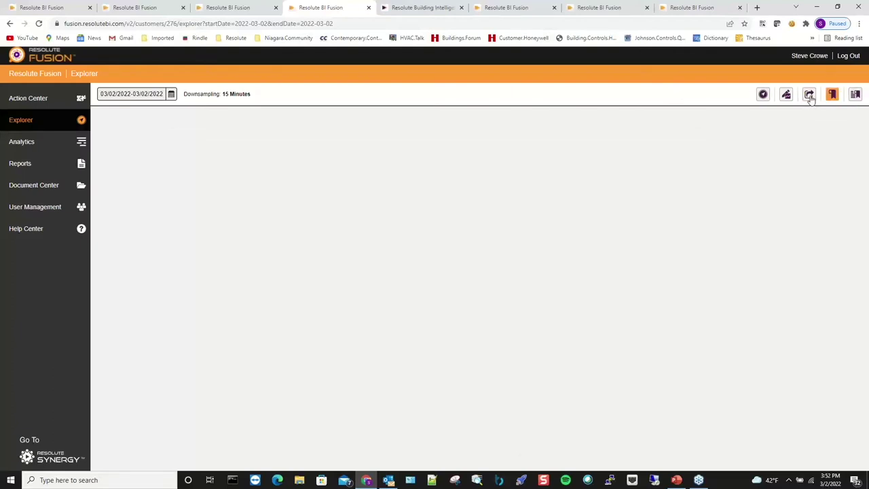
# Open Building 1's saved bookmark Operating Outside of Bldg Schedule in Explorer
pyautogui.click(854, 95)
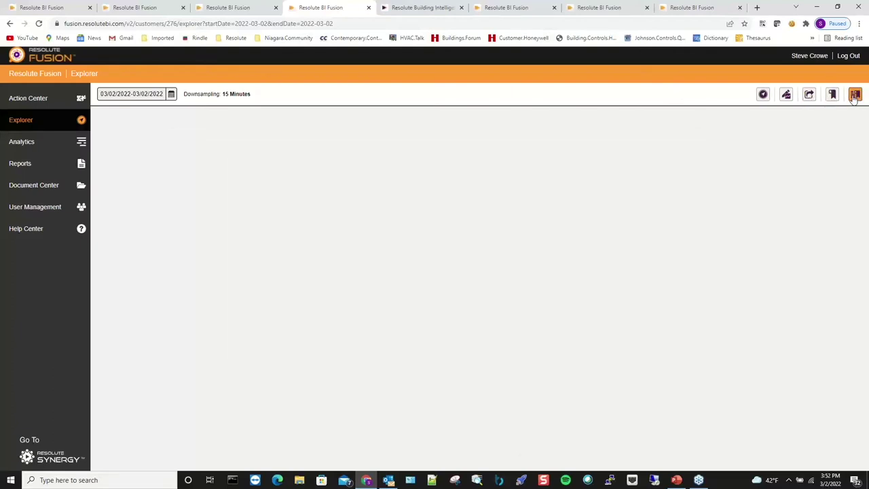
pyautogui.click(362, 214)
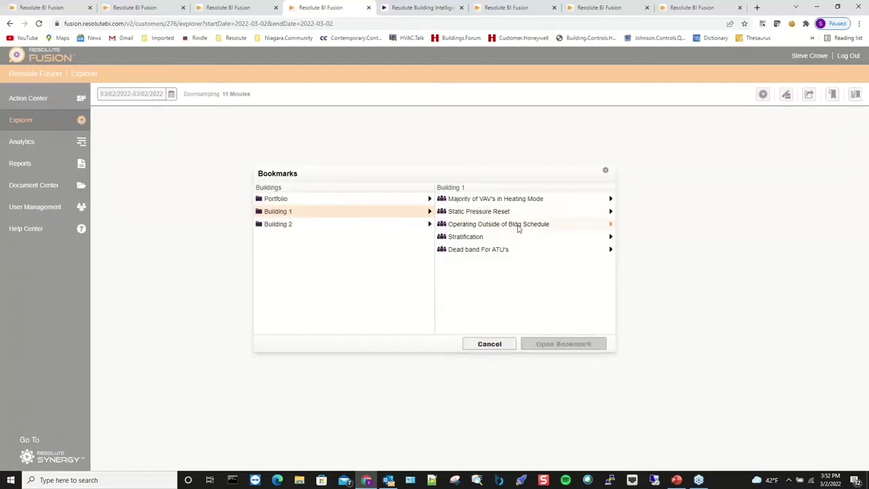
pyautogui.click(554, 226)
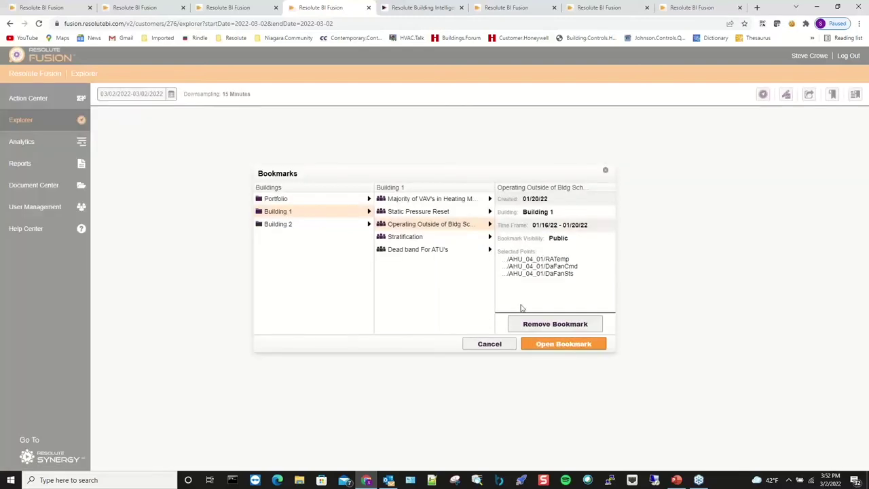
pyautogui.click(543, 349)
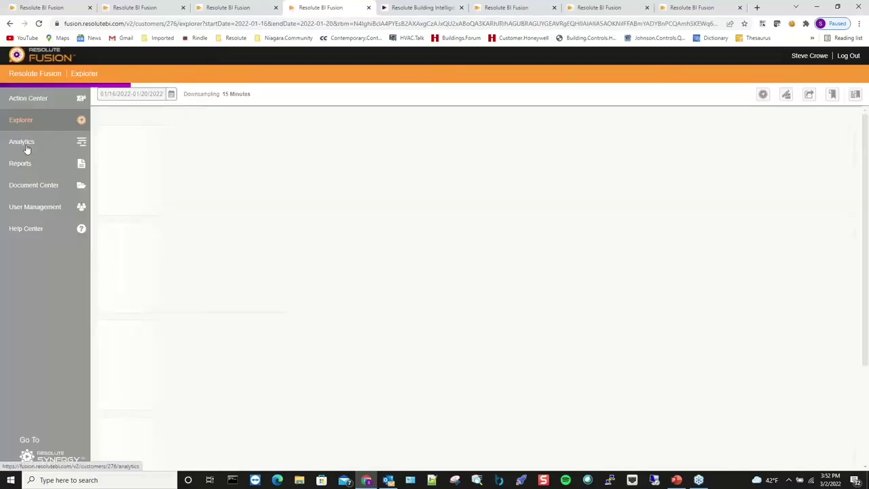
# Filter Building 1's Analytics to the ahu equipment type and expand AHU_00_01 to examine its rule faults
pyautogui.click(26, 148)
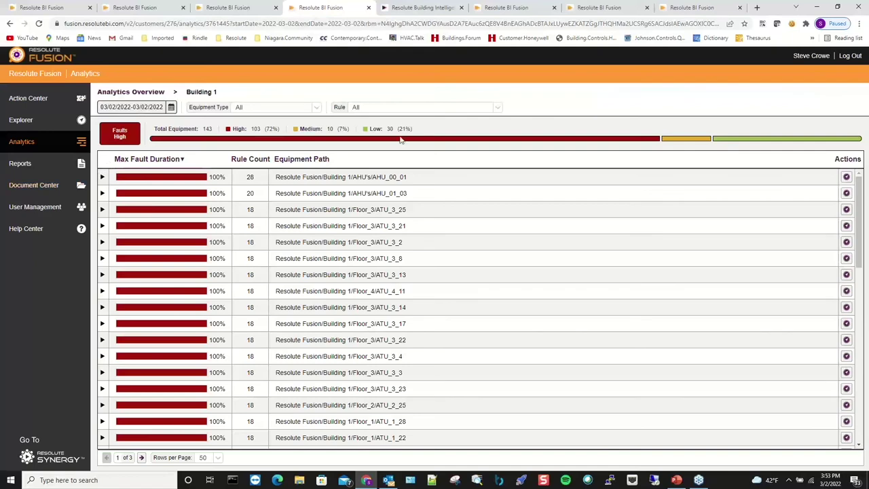
pyautogui.click(316, 108)
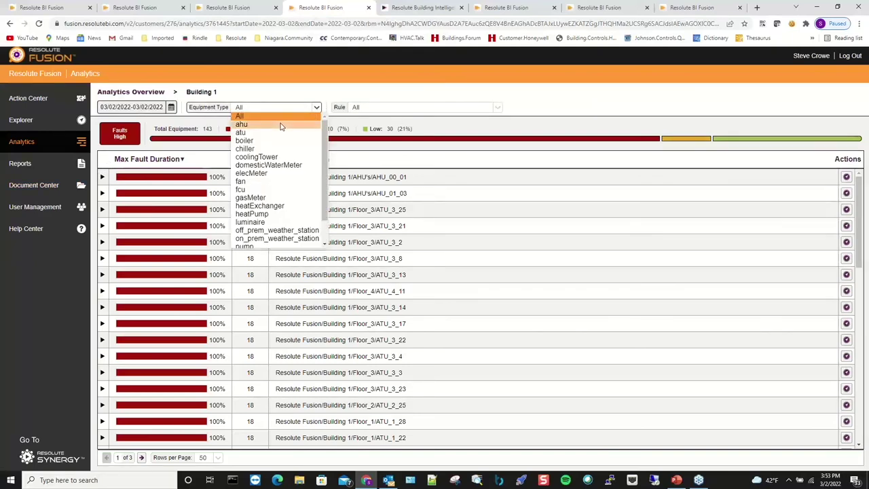
pyautogui.press('Return')
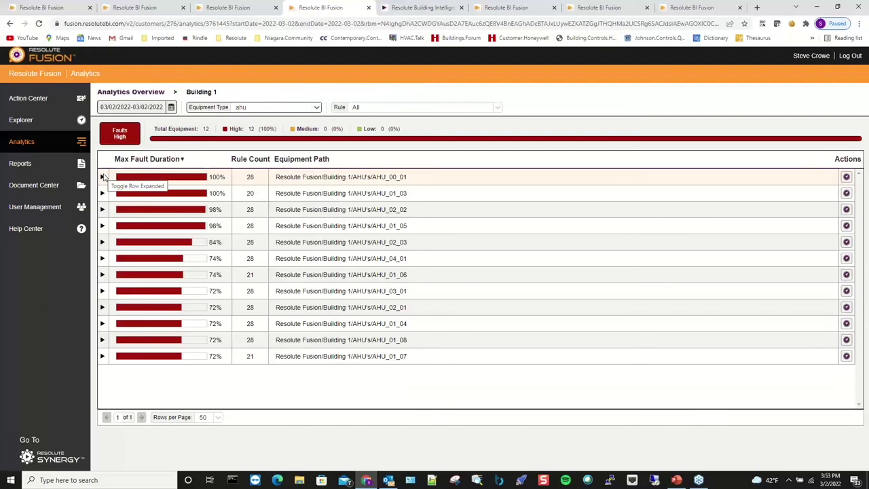
pyautogui.click(102, 177)
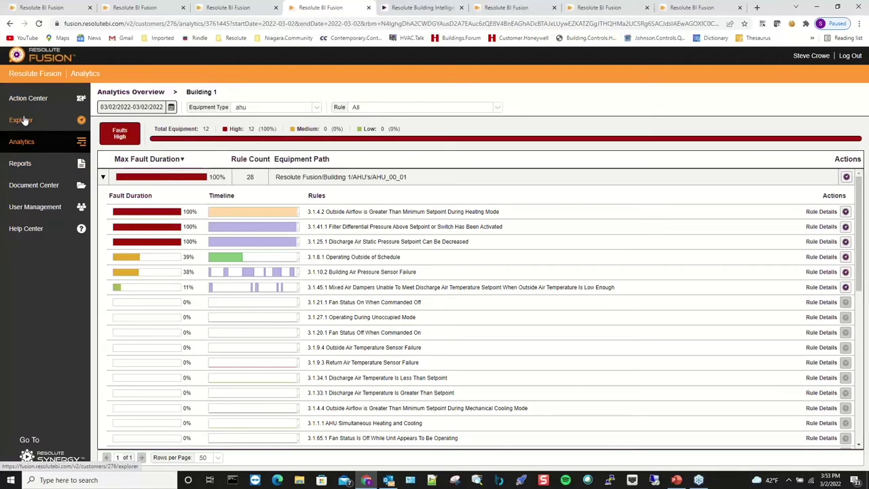
# In Explorer, search the points for *zonetemp, add the first page of results to the selection, and chart them
pyautogui.click(22, 119)
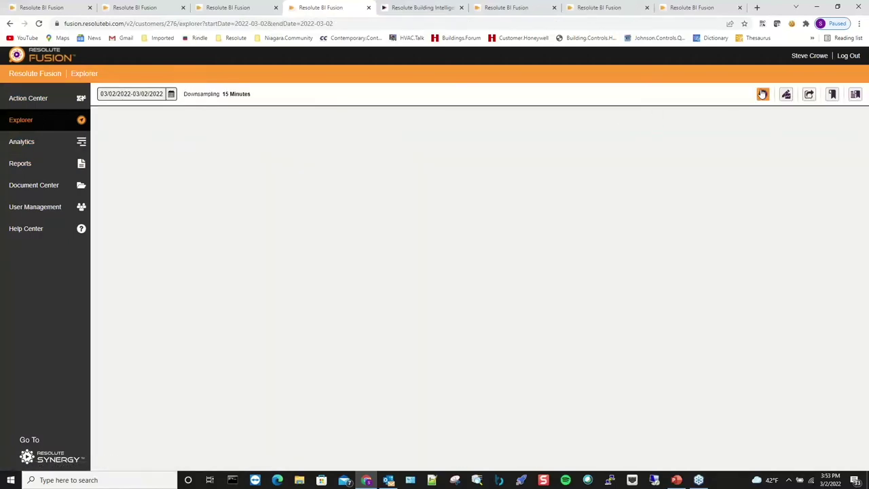
pyautogui.click(762, 95)
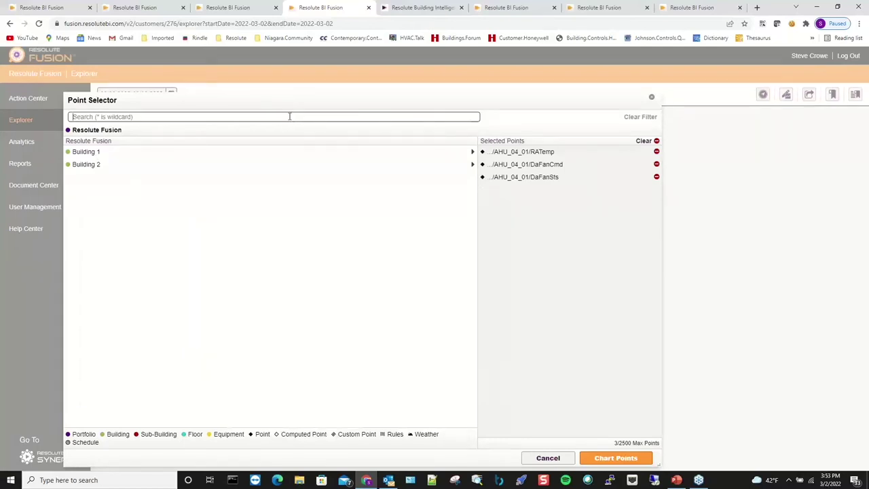
pyautogui.click(289, 116)
pyautogui.write('*zonet')
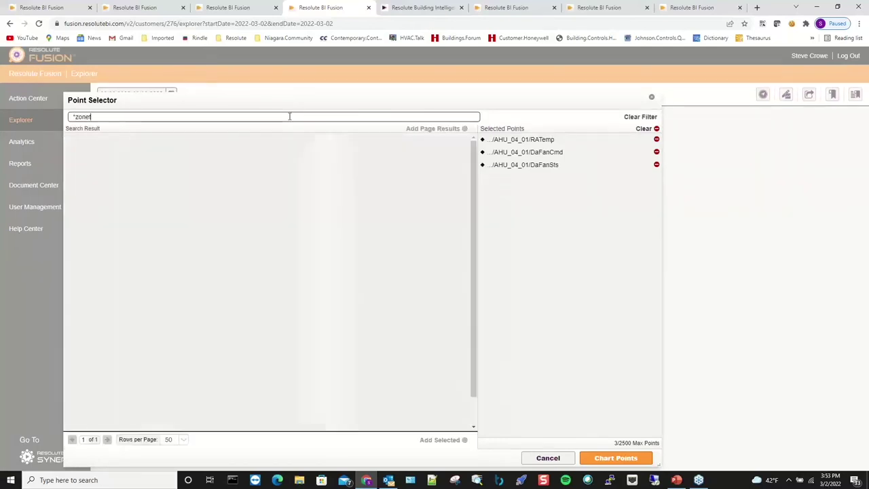
pyautogui.write('emp')
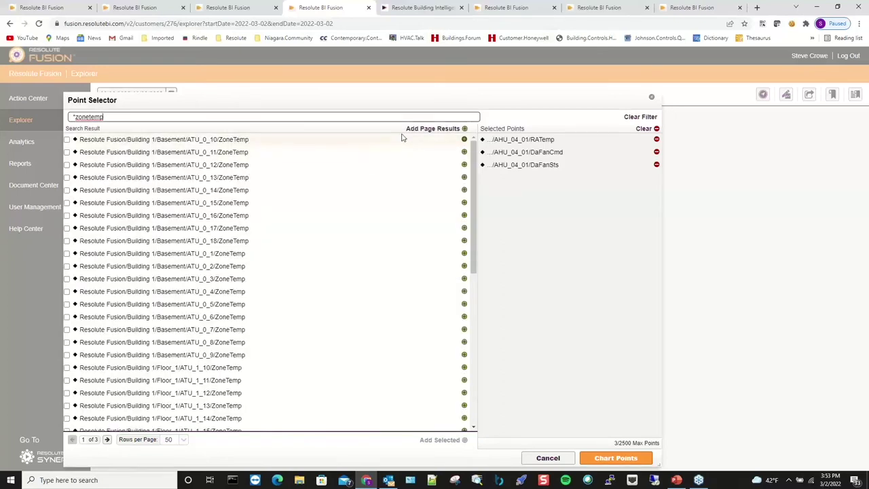
pyautogui.click(441, 128)
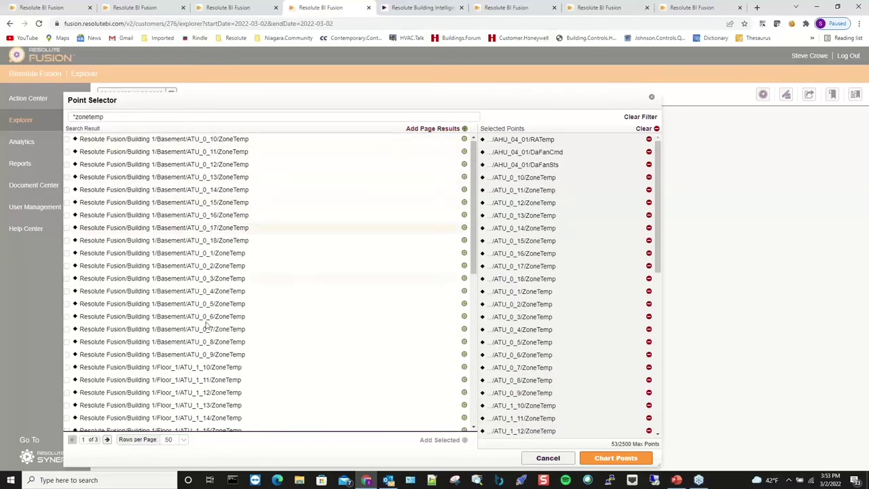
pyautogui.scroll(-2, 203, 319)
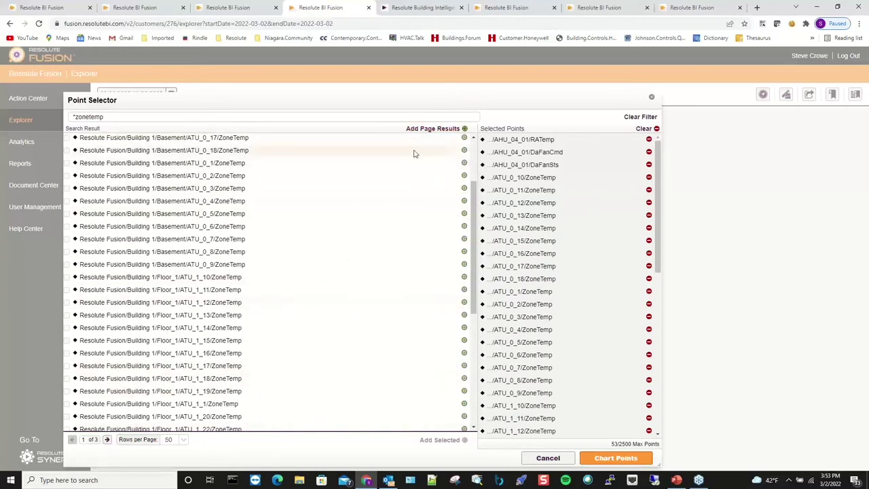
pyautogui.click(607, 464)
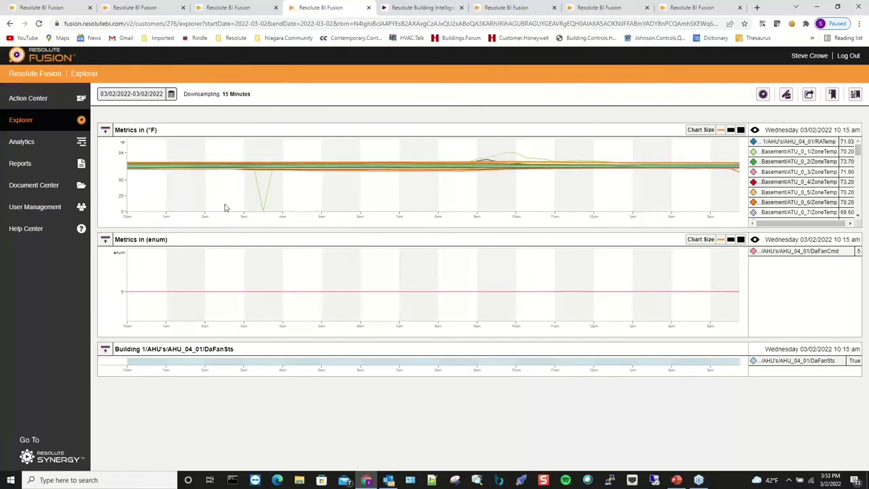
# Collapse the Metrics in (enum) chart and hide the Floor_1/ATU_1_11 ZoneTemp trend in the °F chart
pyautogui.click(104, 240)
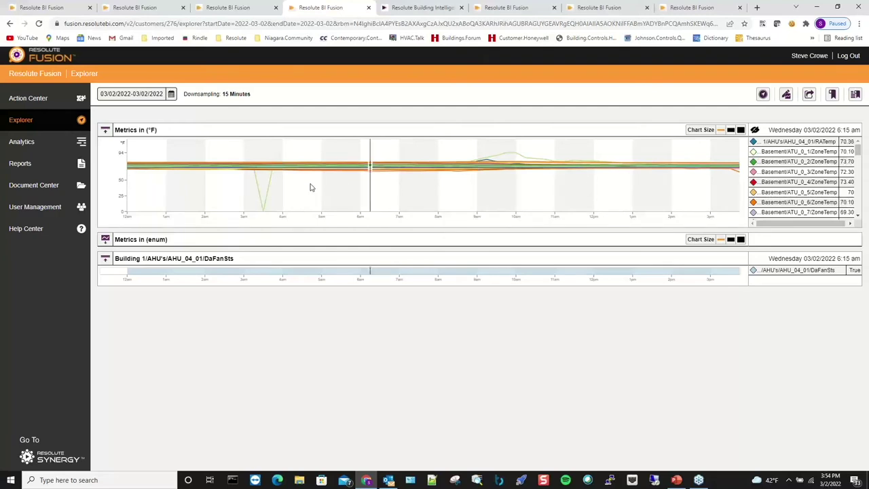
pyautogui.scroll(-5, 756, 166)
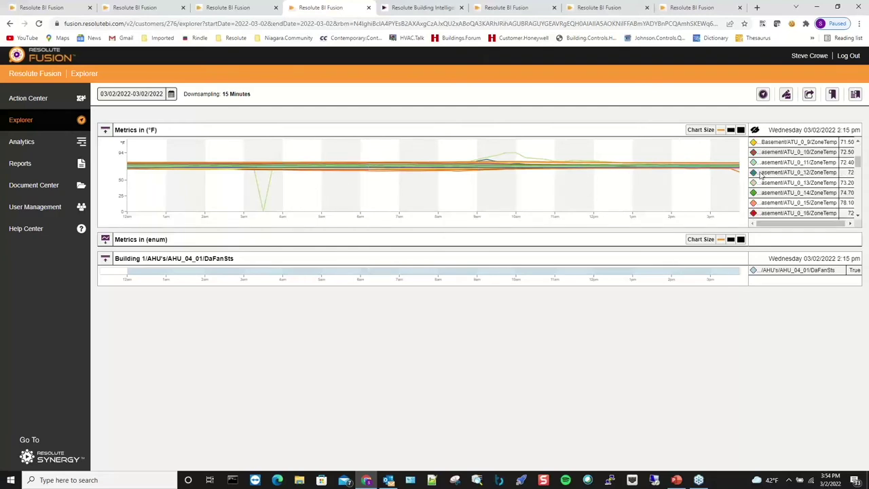
pyautogui.scroll(3, 756, 155)
pyautogui.scroll(-4, 770, 177)
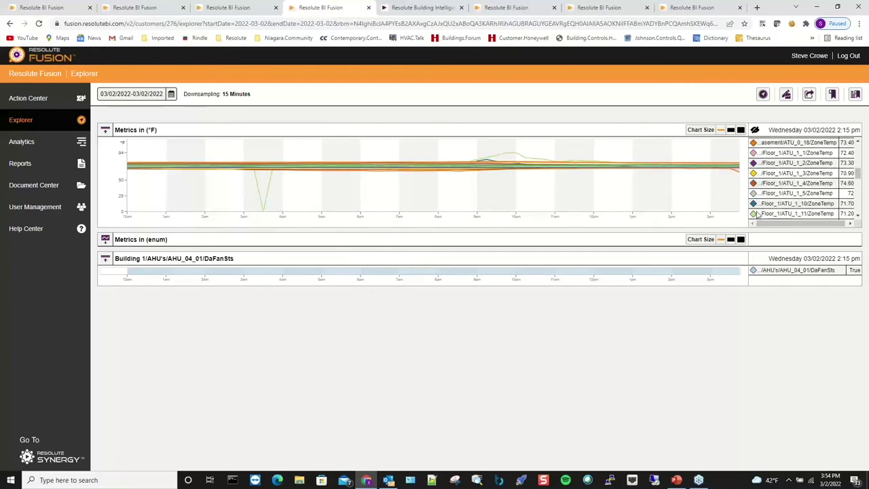
pyautogui.click(753, 214)
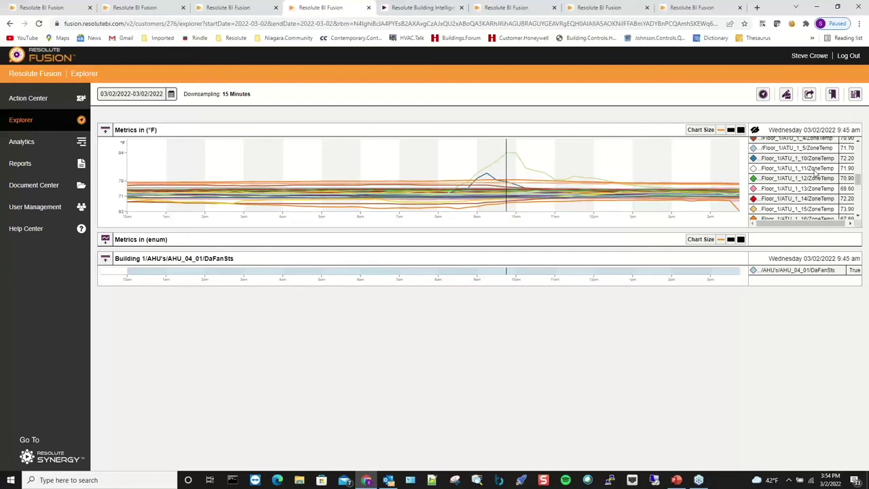
# Enlarge the Metrics in (°F) chart to the medium size and look through the zone temperatures in its legend
pyautogui.scroll(-5, 824, 190)
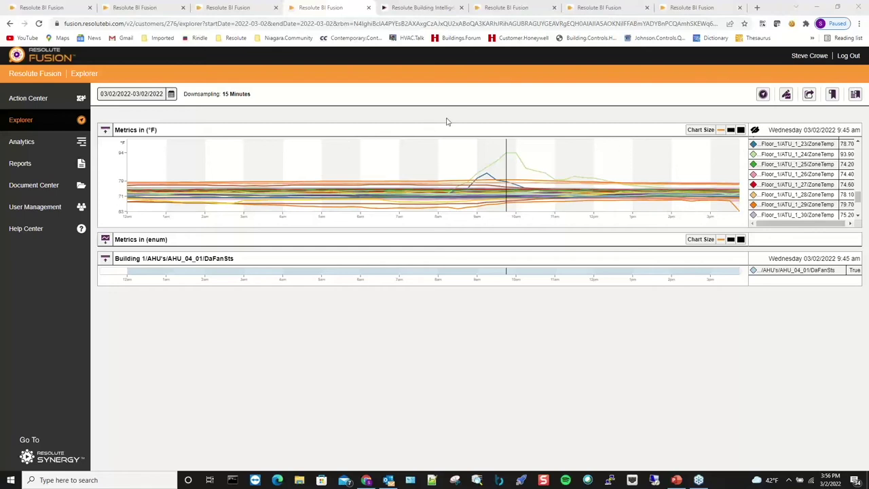
pyautogui.click(731, 130)
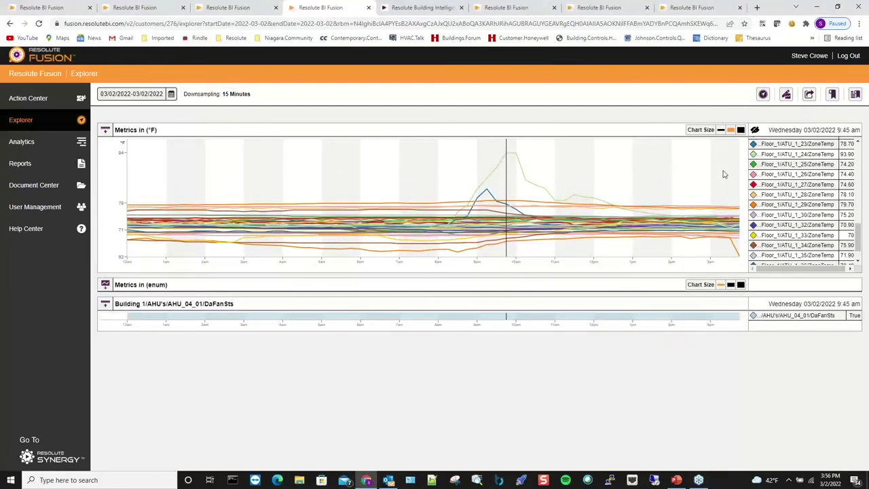
pyautogui.moveTo(856, 232); pyautogui.dragTo(858, 146)
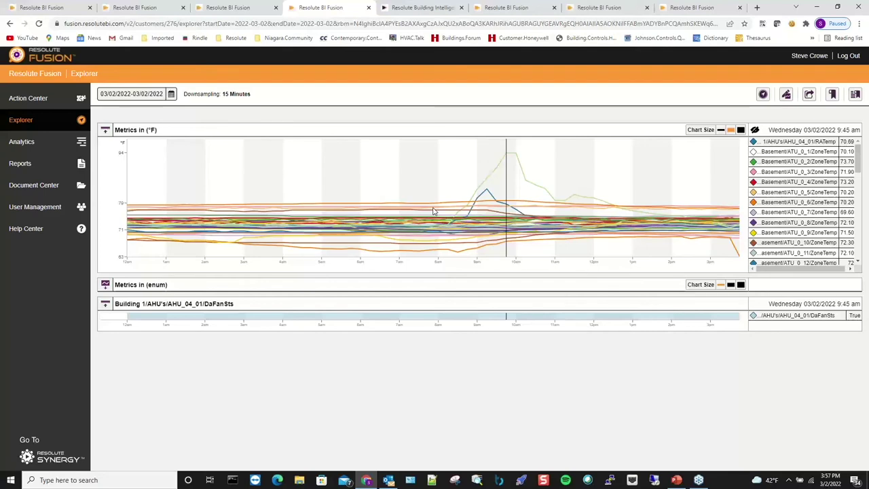
# Set the Analytics Overview date range to 02/20/2022-02/26/2022
pyautogui.click(38, 141)
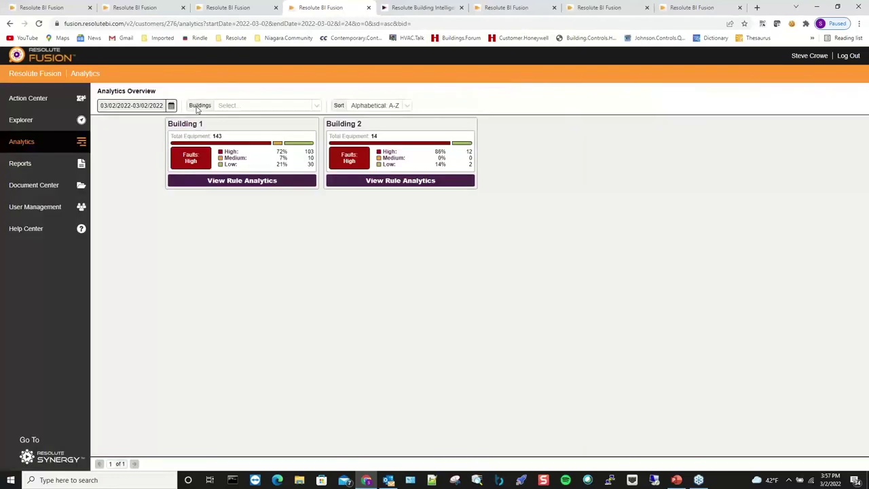
pyautogui.click(171, 105)
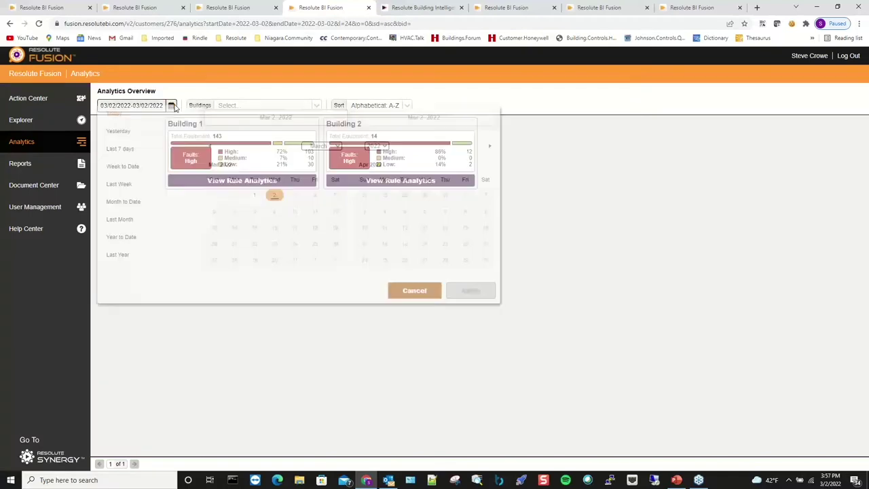
pyautogui.click(210, 153)
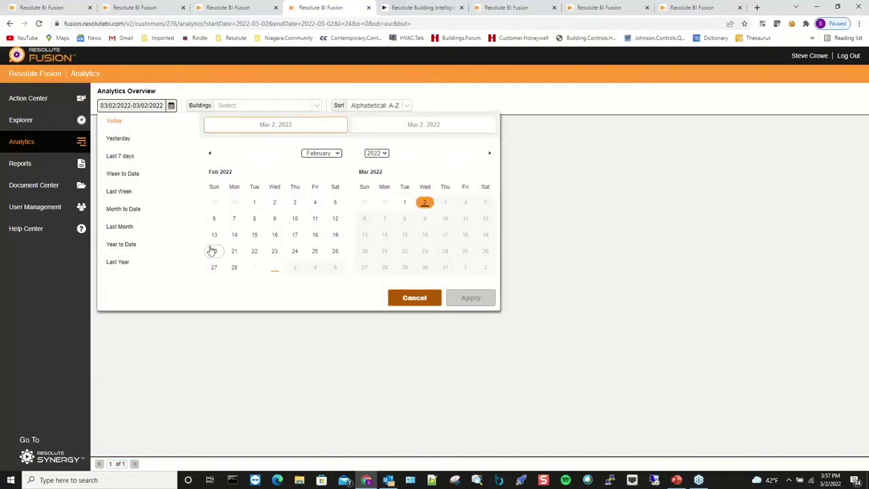
pyautogui.click(214, 250)
pyautogui.click(332, 251)
pyautogui.click(469, 297)
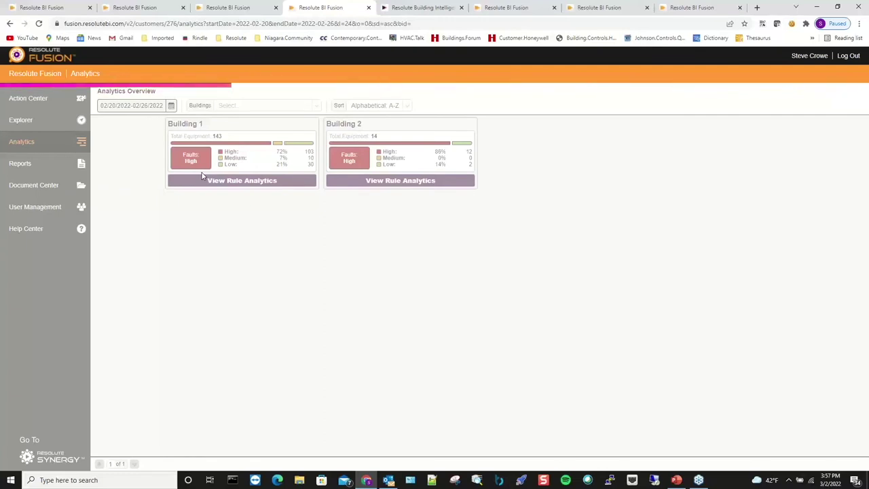
# Open Building 1's rule analytics and expand AHU_01_08 to examine its fault durations and timelines
pyautogui.click(229, 182)
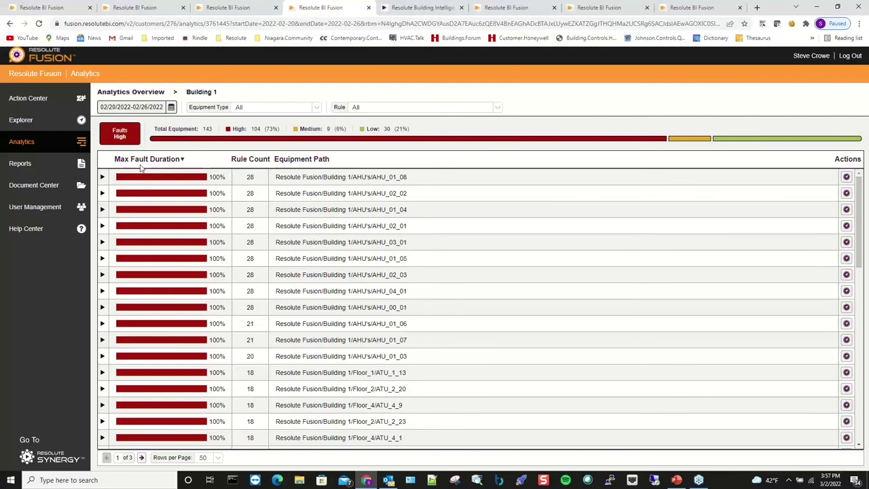
pyautogui.click(103, 177)
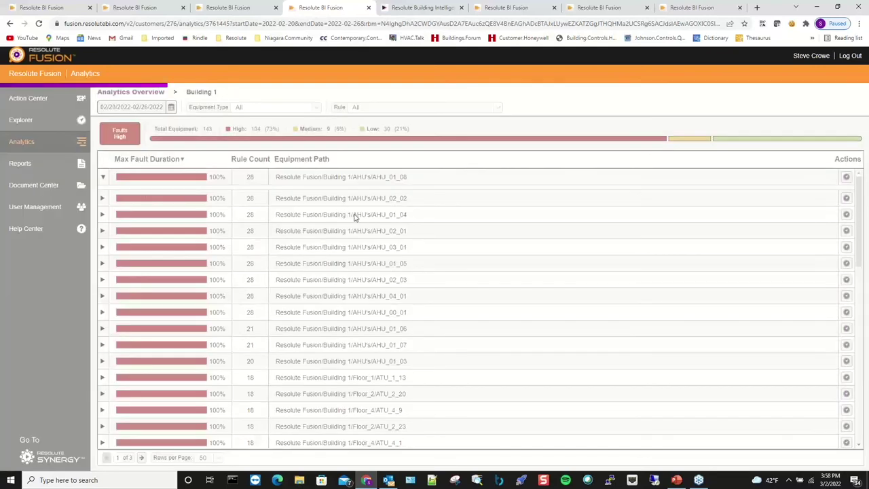
pyautogui.scroll(-2, 384, 197)
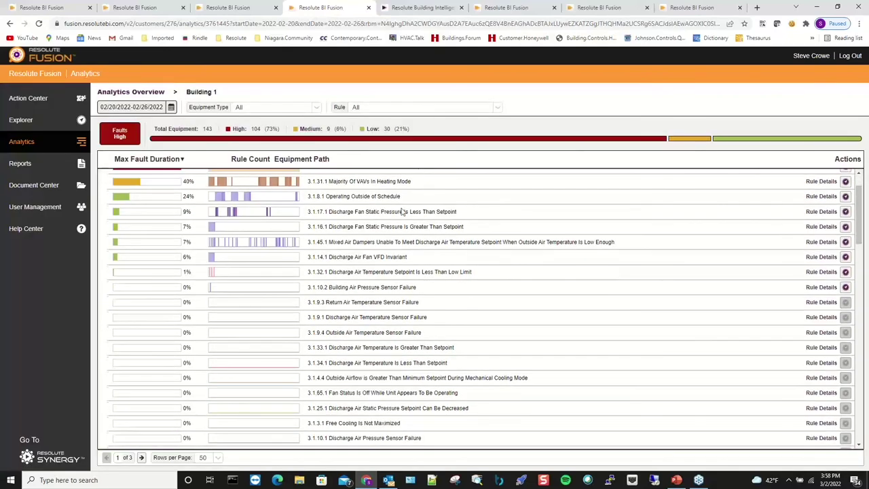
pyautogui.scroll(2, 383, 197)
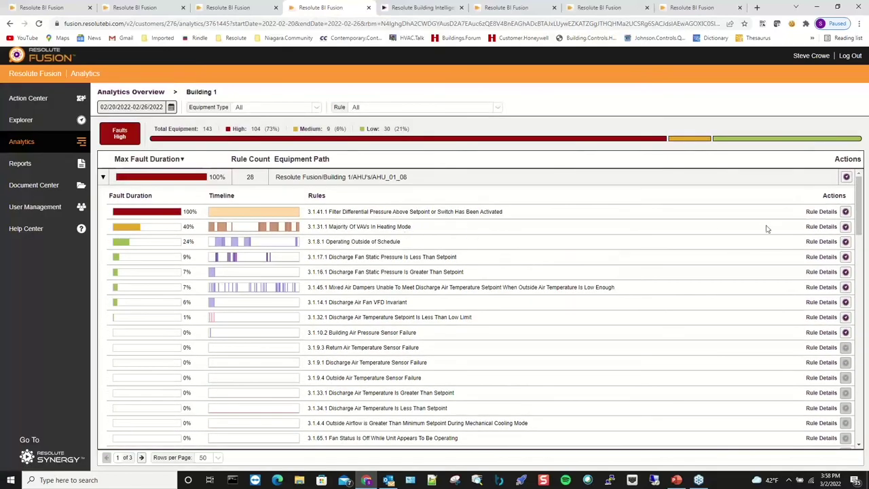
# Read the Rule Details description for AHU_01_08's Majority Of VAVs In Heating Mode rule, and close it
pyautogui.click(812, 228)
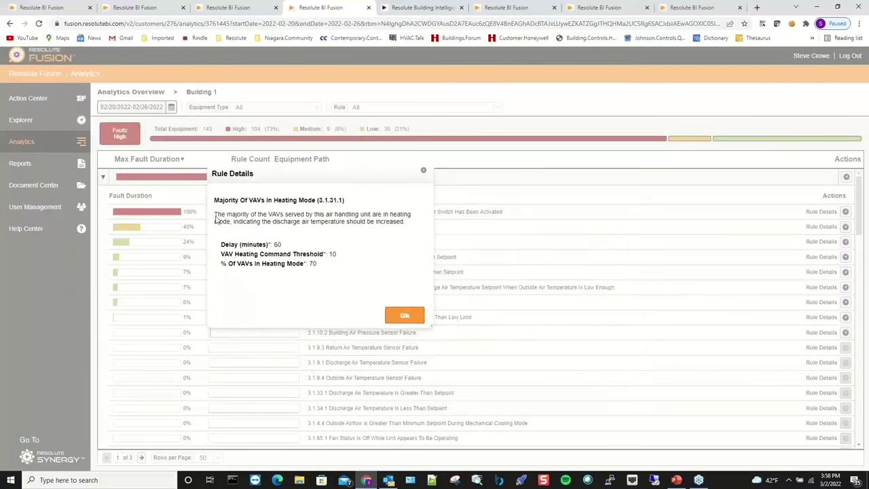
pyautogui.moveTo(215, 219); pyautogui.dragTo(409, 241)
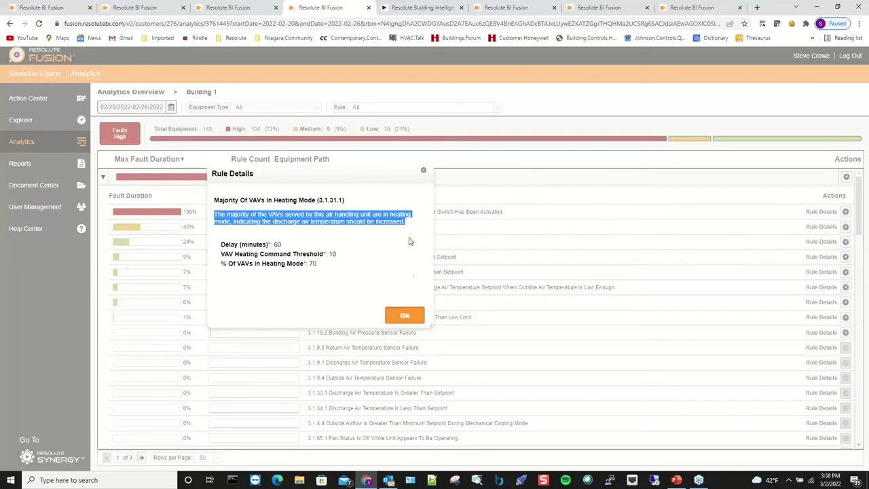
pyautogui.click(401, 316)
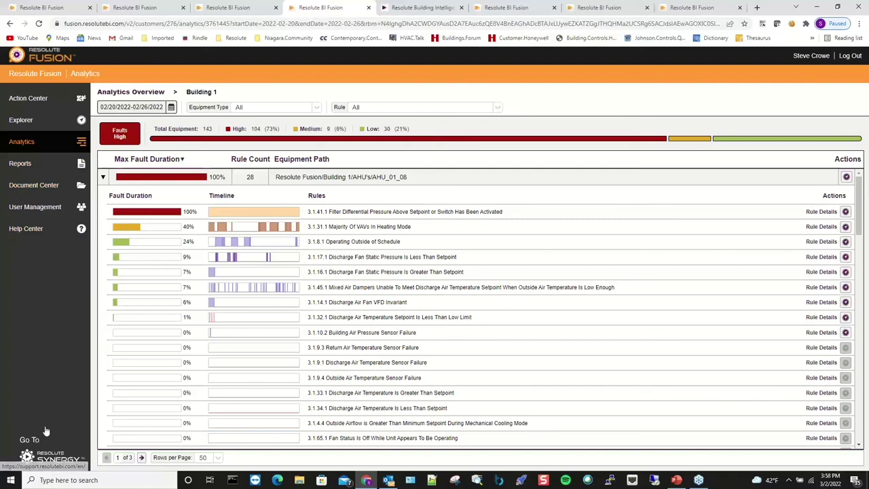
# Switch to Resolute Synergy and open the Connectors configuration page
pyautogui.click(46, 456)
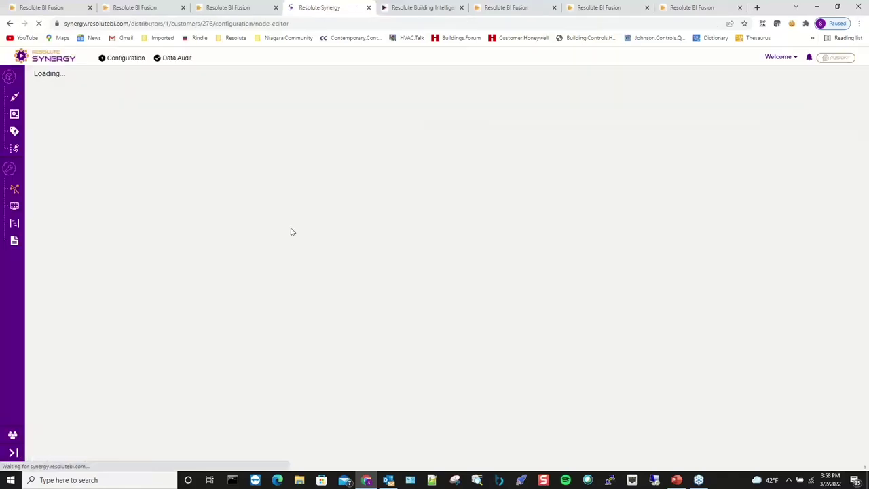
pyautogui.click(16, 99)
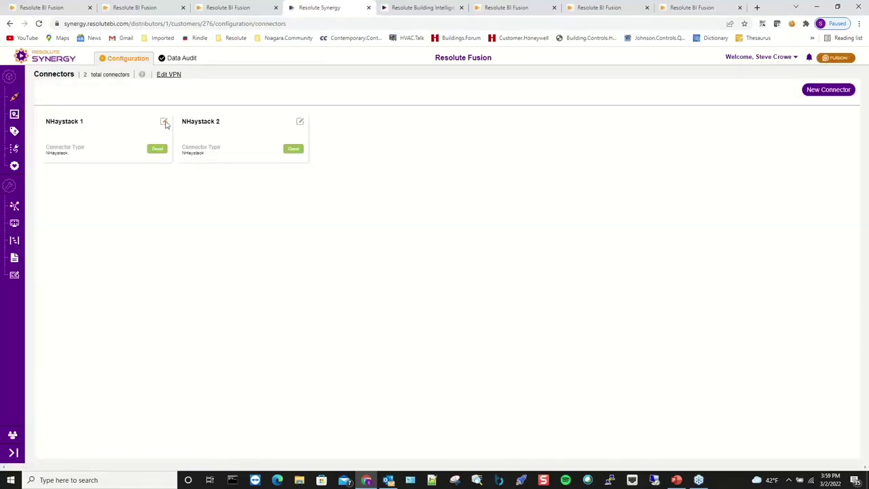
# Review the connector types offered for a new connector, and cancel without creating one
pyautogui.click(827, 95)
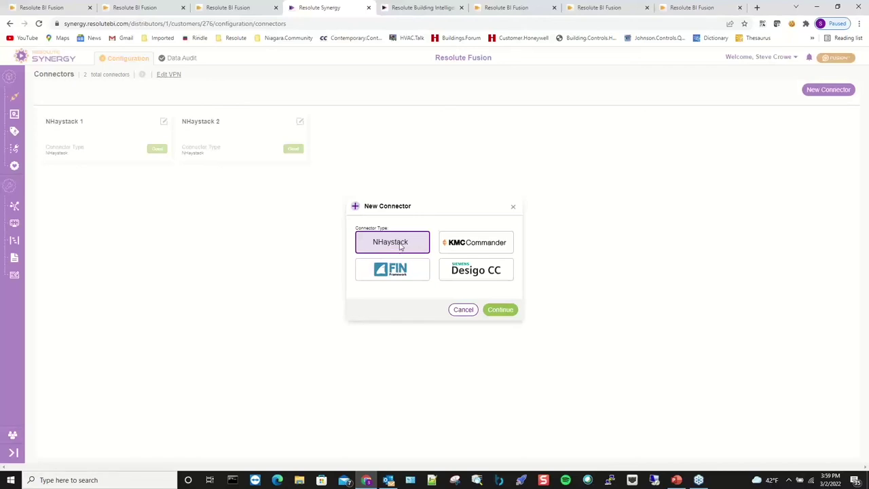
pyautogui.click(463, 309)
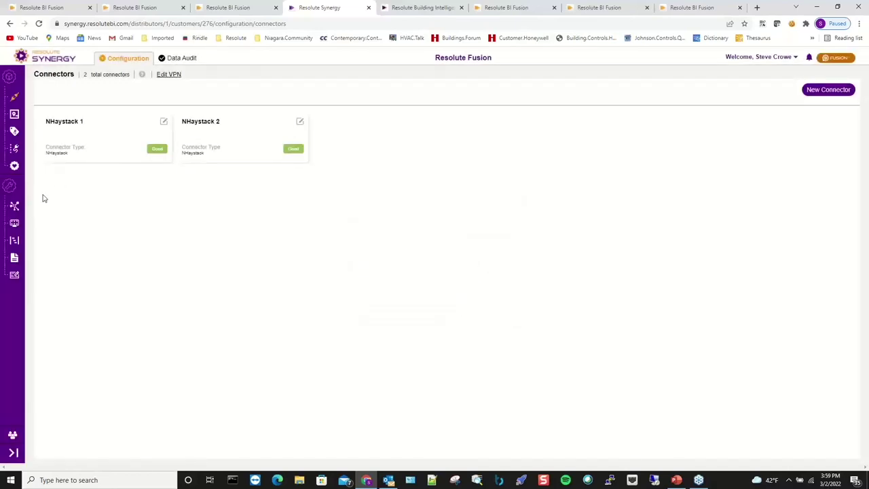
# Open the Site Editor and go to AHU_00_01 under the AHU's subbuilding of Building 1
pyautogui.click(15, 205)
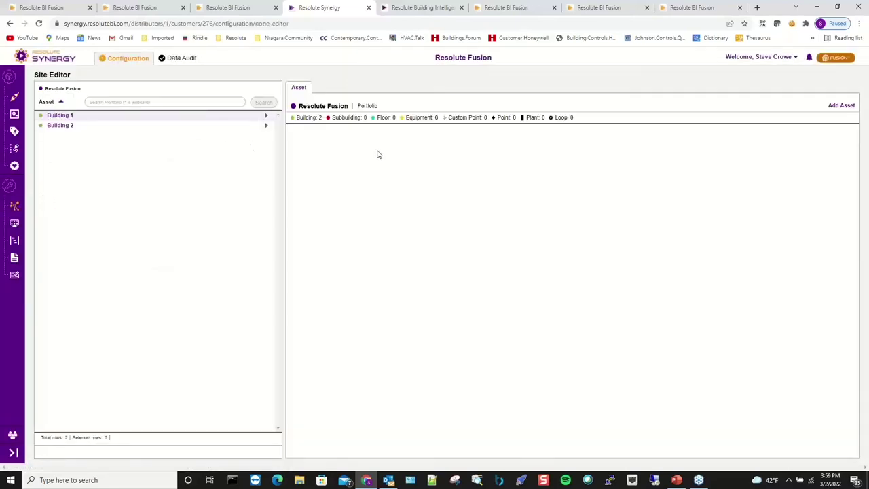
pyautogui.click(70, 126)
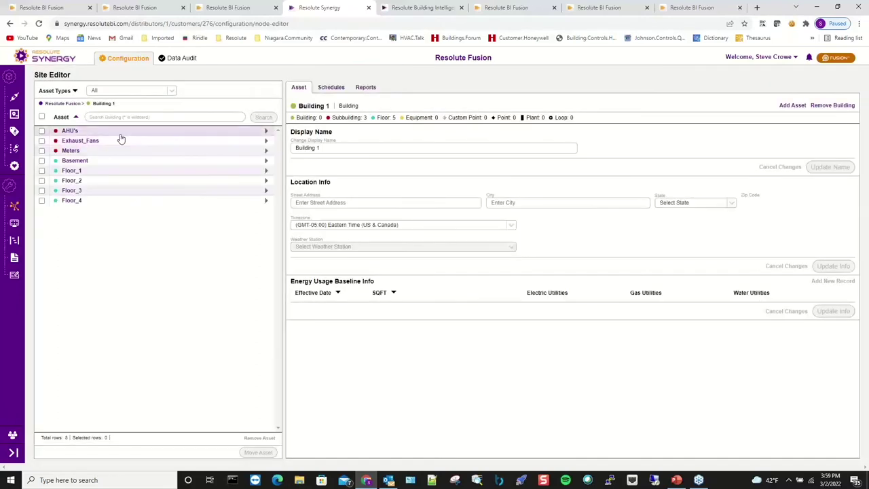
pyautogui.click(120, 131)
pyautogui.click(120, 141)
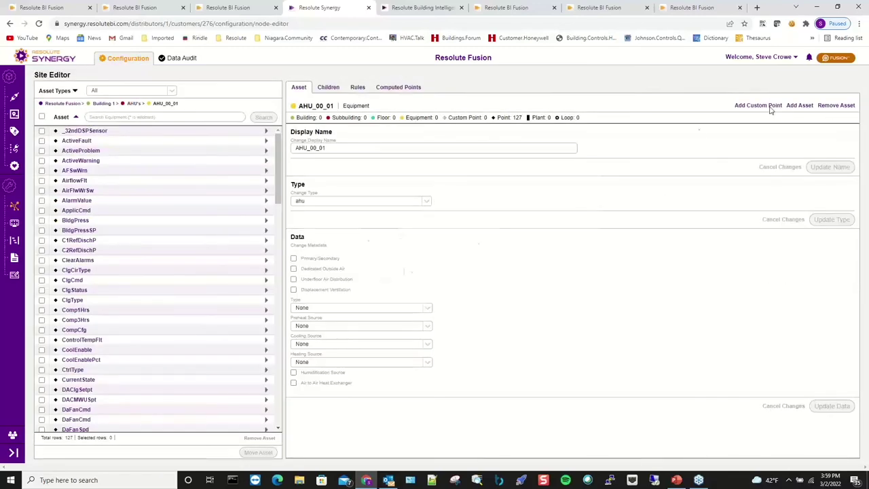
# Begin a custom point for AHU_00_01 using the Manual Entry Point type
pyautogui.click(758, 106)
pyautogui.moveTo(473, 203); pyautogui.dragTo(514, 321)
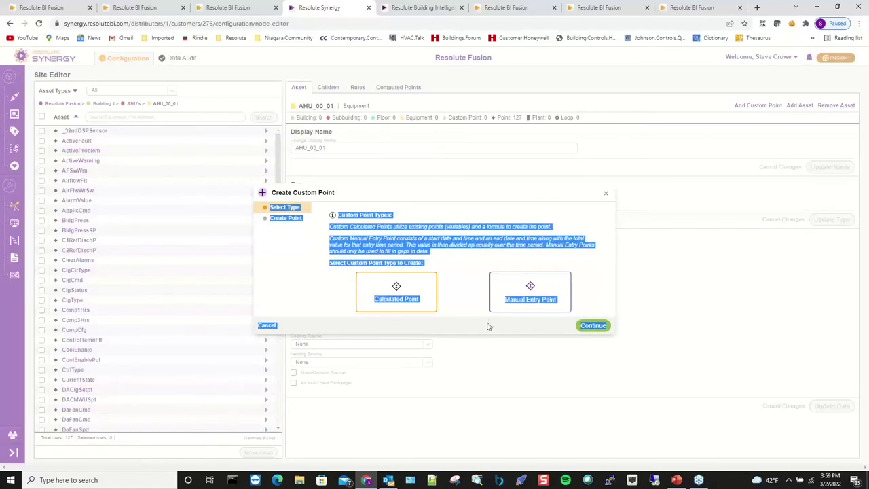
pyautogui.click(486, 327)
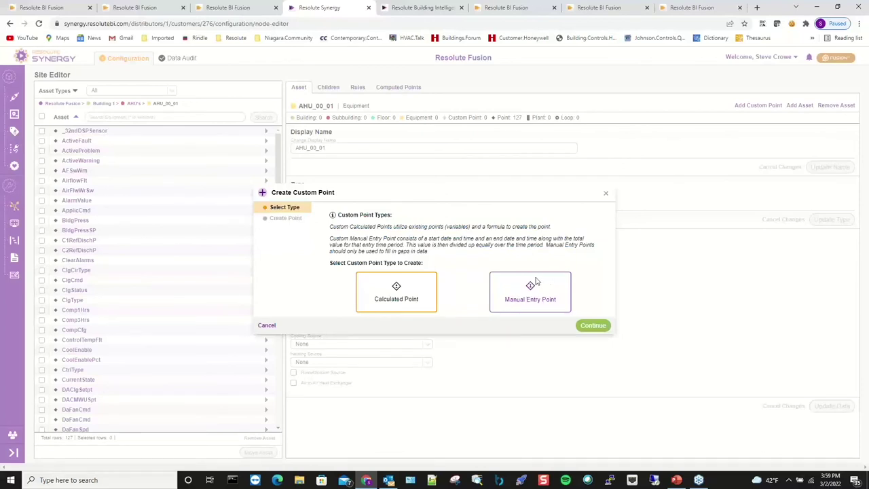
pyautogui.click(529, 293)
pyautogui.click(588, 326)
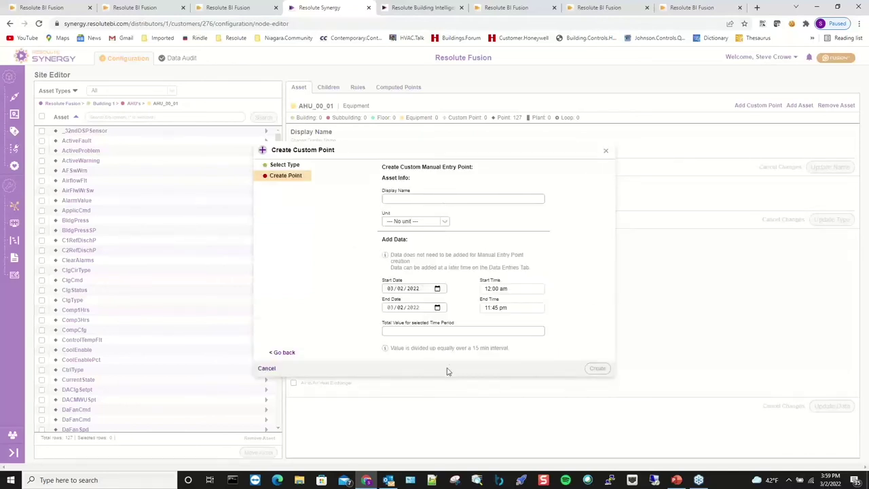
# Review the units available for the manual entry point, and close the custom point dialog without creating it
pyautogui.click(444, 223)
pyautogui.click(444, 223)
pyautogui.click(445, 222)
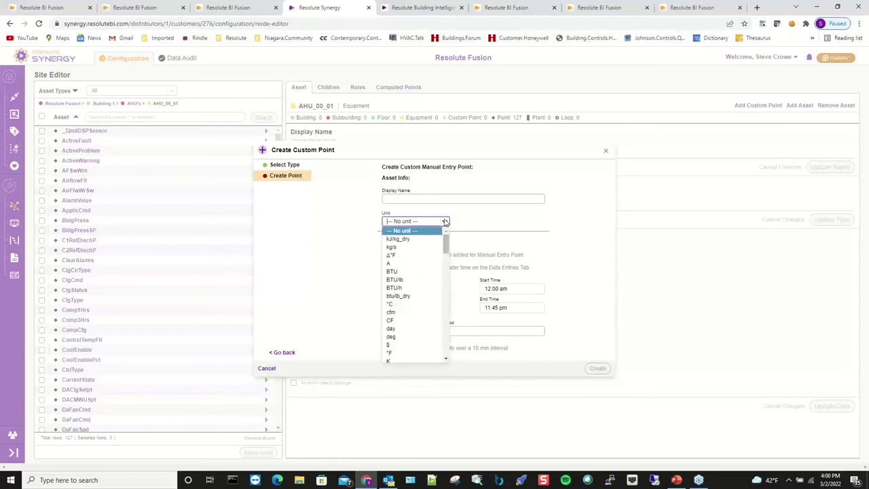
pyautogui.click(445, 222)
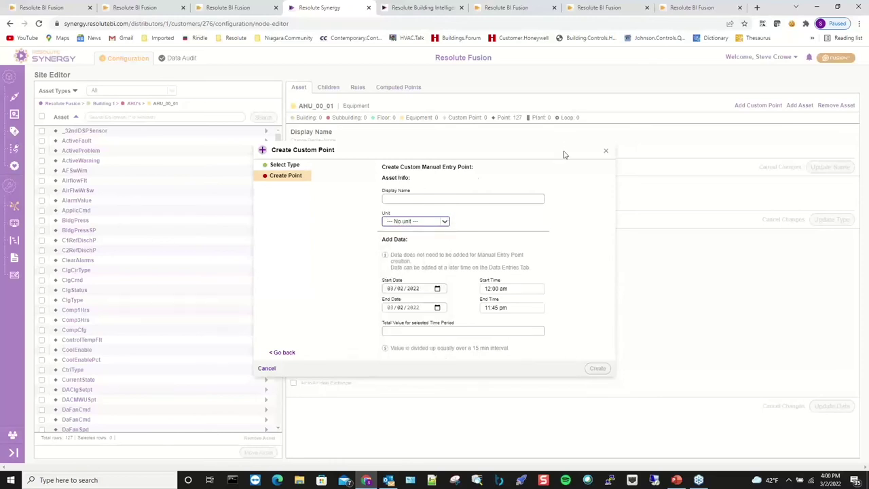
pyautogui.click(605, 153)
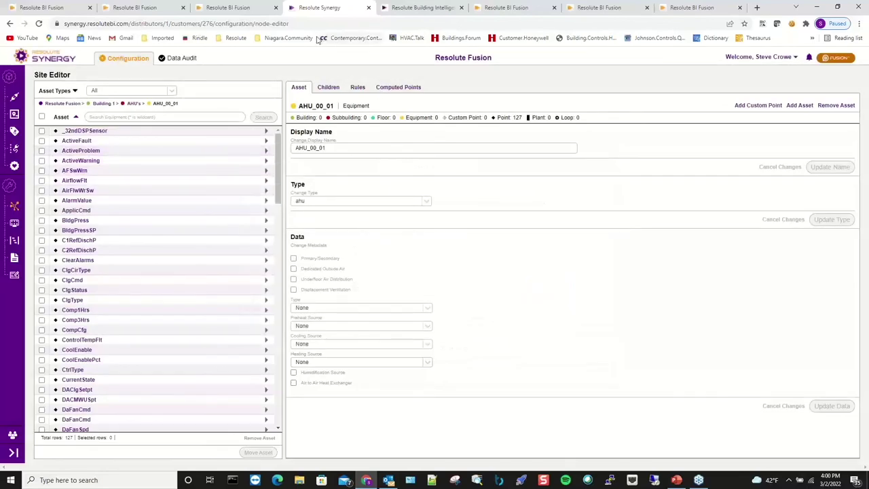
# Check the VAV Controller Performance report in Resolute Fusion, and return to Resolute Synergy to open Point Tagging
pyautogui.click(256, 8)
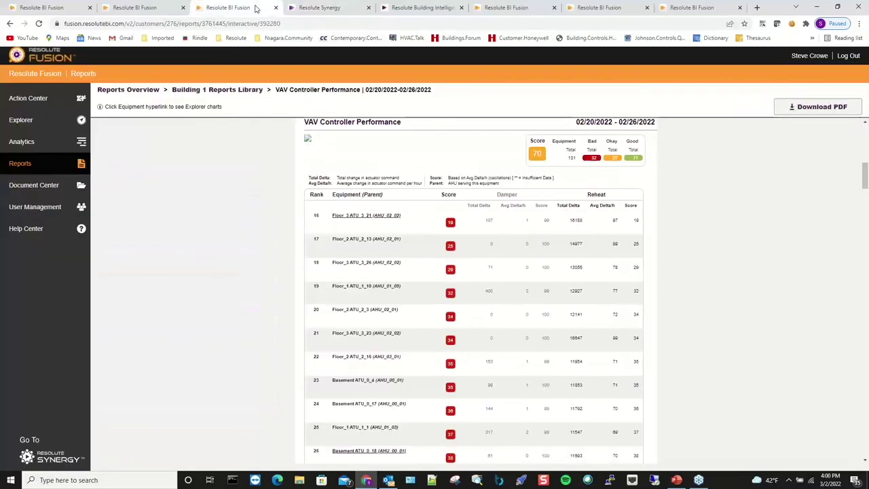
pyautogui.click(325, 9)
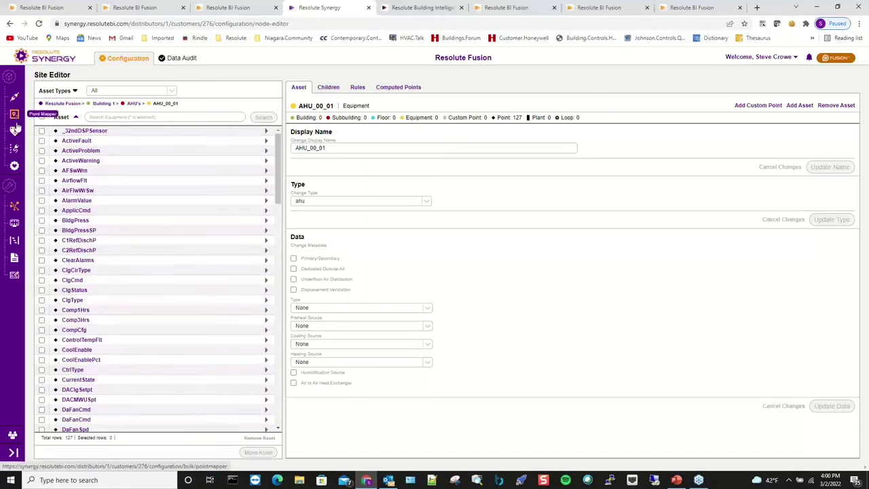
pyautogui.click(16, 148)
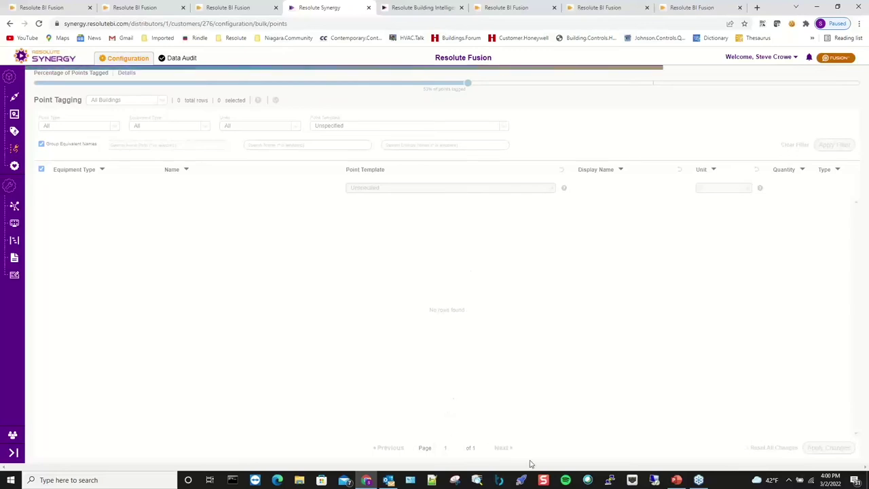
pyautogui.moveTo(671, 486)
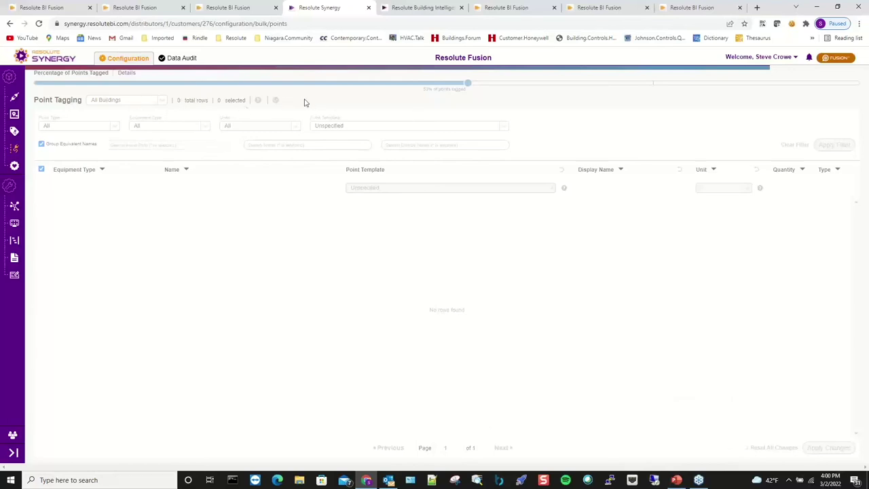
# Return to the Connectors page, review the connector types for a new connector, and close the dialog
pyautogui.click(10, 23)
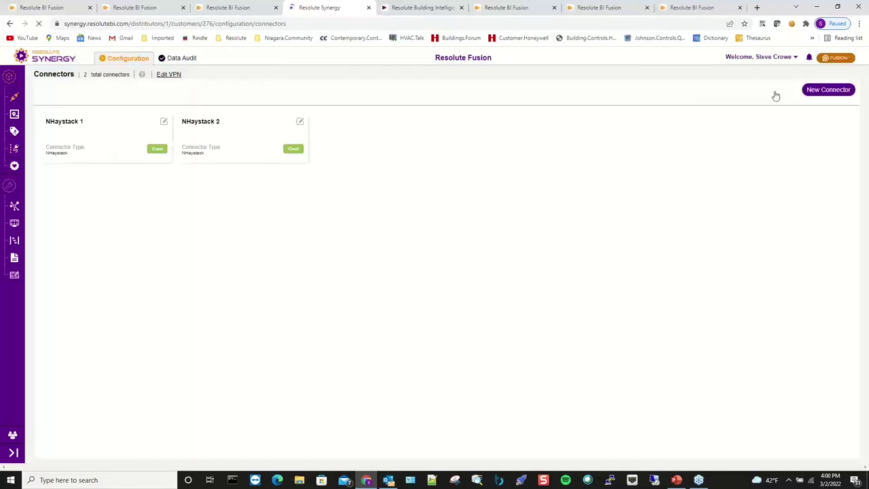
pyautogui.click(826, 92)
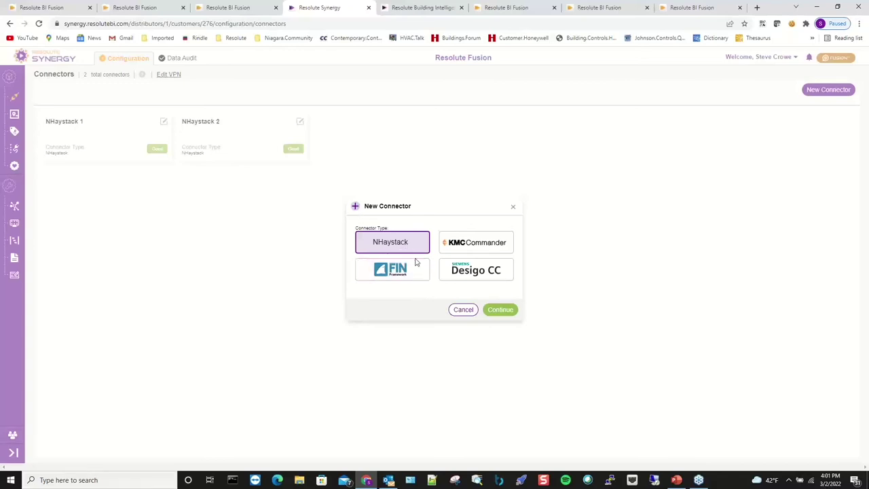
pyautogui.click(490, 312)
pyautogui.click(513, 207)
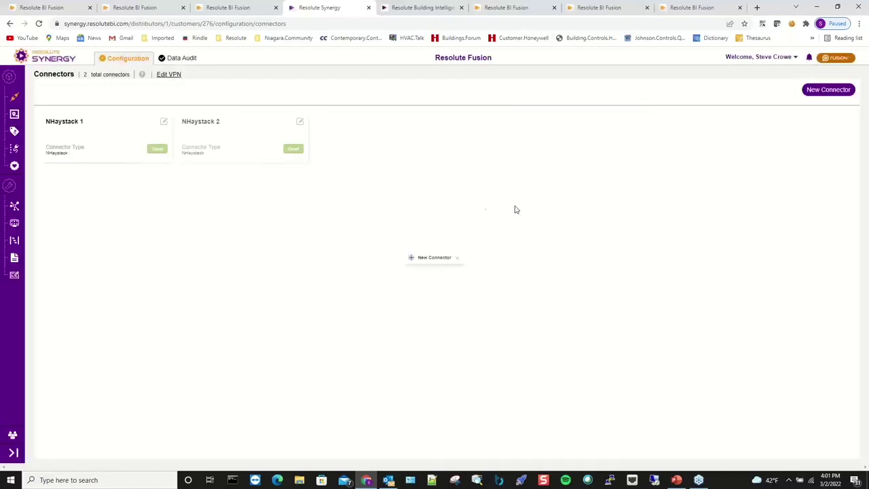
# Open the Point Mapper and examine the metric ID path of the unmapped ROOM_TEMP point on VAV_2d6_2d01
pyautogui.click(15, 115)
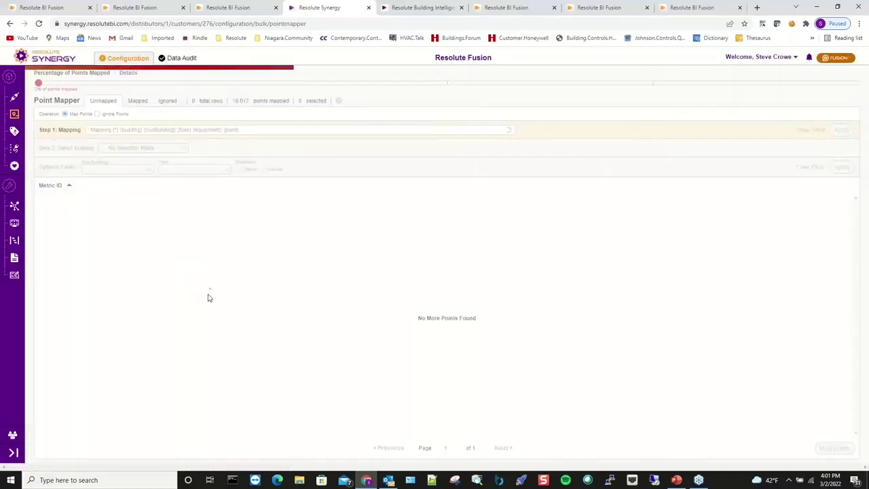
pyautogui.scroll(-2, 47, 257)
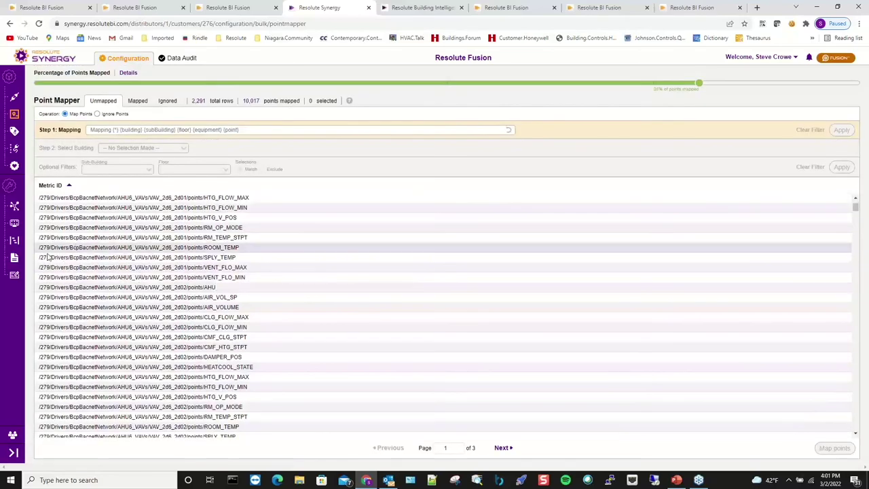
pyautogui.moveTo(39, 250); pyautogui.dragTo(249, 252)
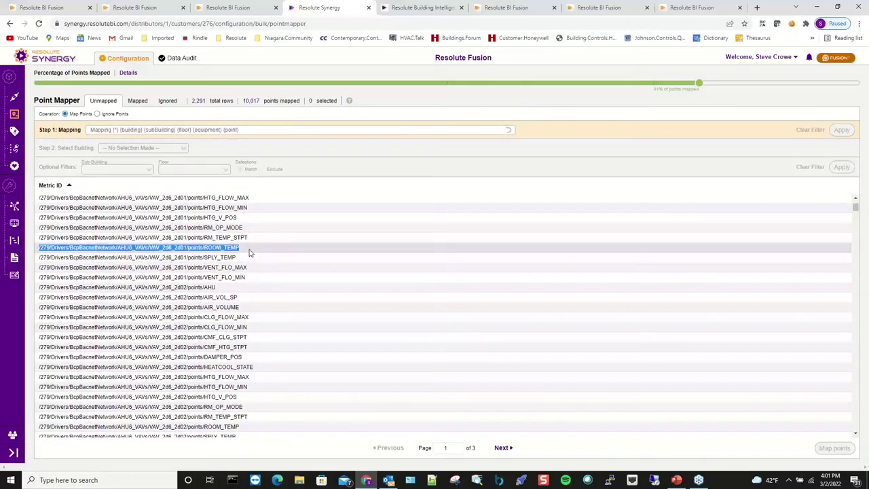
pyautogui.click(160, 251)
pyautogui.scroll(2, 102, 297)
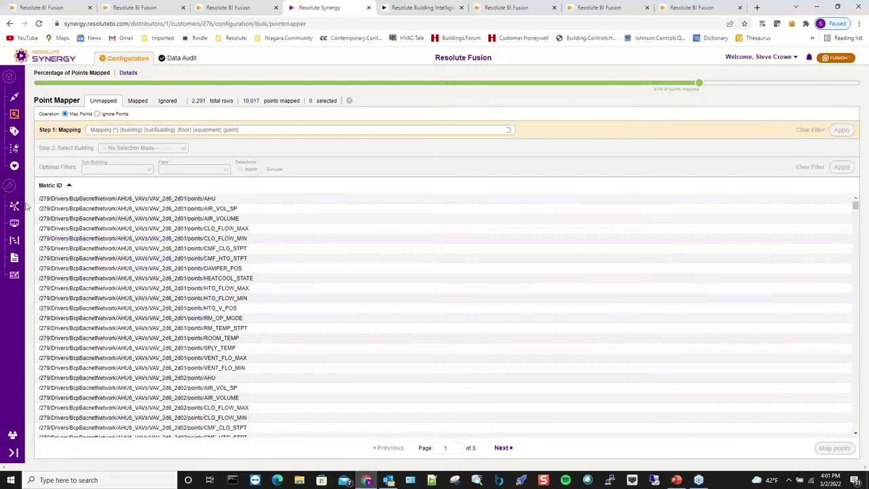
# Open Point Tagging, review the point template options for the VAV point flow_1, and browse the unspecified VAV and AHU points
pyautogui.click(16, 148)
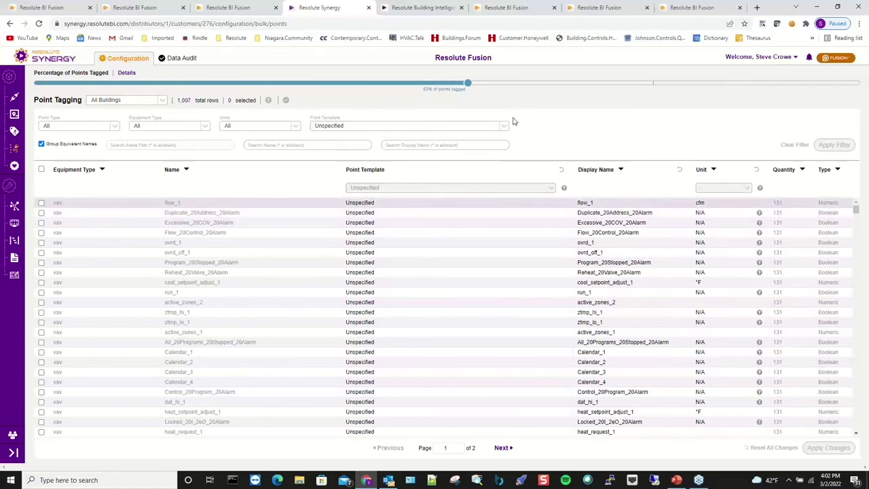
pyautogui.click(410, 234)
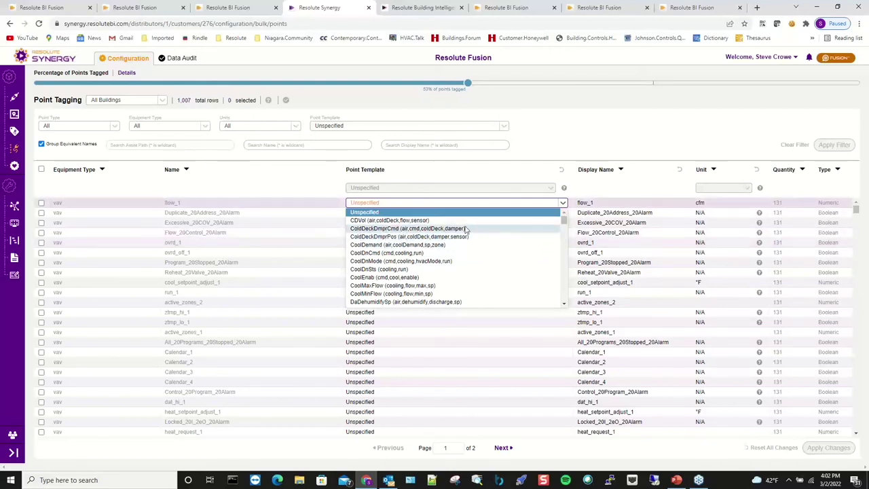
pyautogui.click(563, 202)
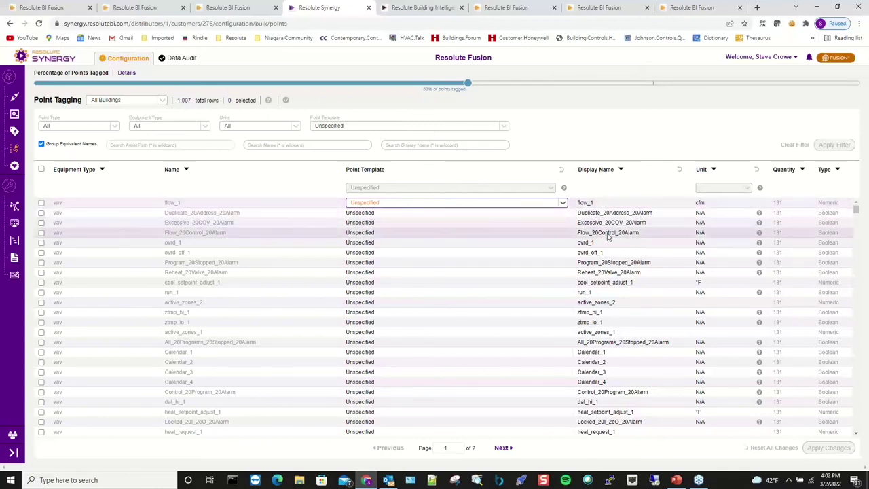
pyautogui.scroll(-3, 604, 285)
pyautogui.scroll(-15, 603, 288)
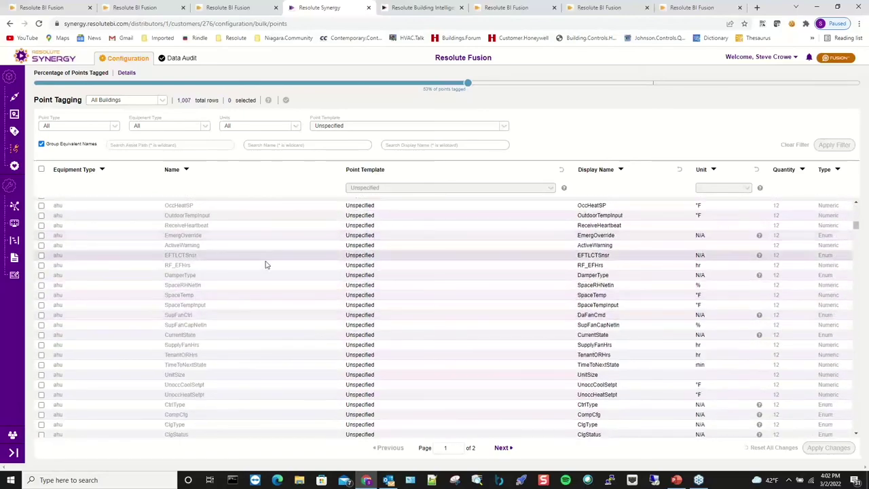
pyautogui.scroll(10, 272, 264)
pyautogui.scroll(3, 277, 265)
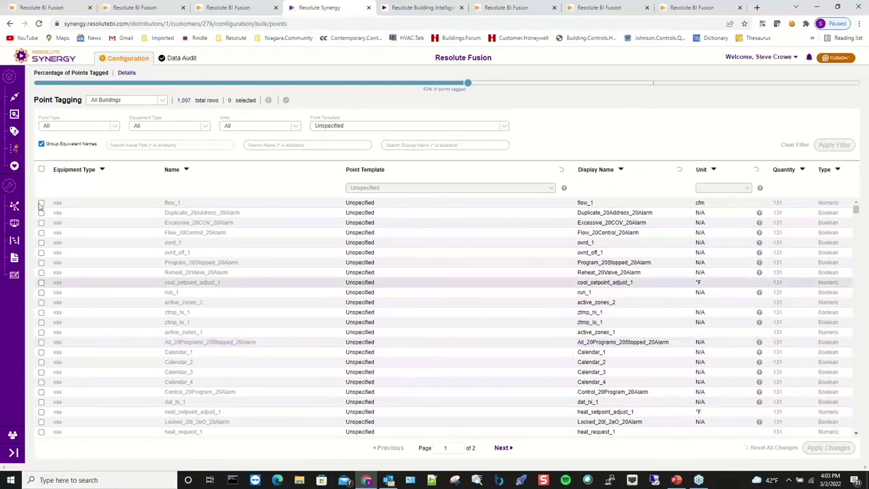
# Open the Site Editor, return to the Point Mapper, and examine how the unmapped AHU6 VAV points' metric IDs are structured
pyautogui.click(14, 211)
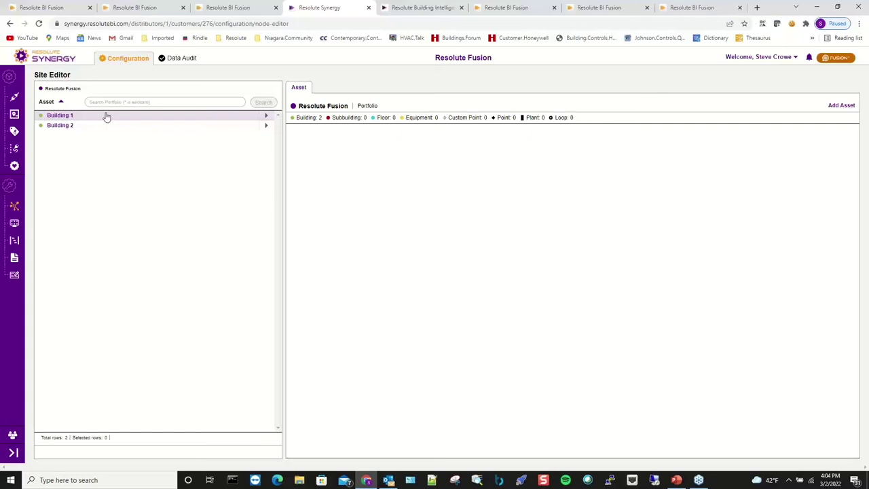
pyautogui.click(15, 115)
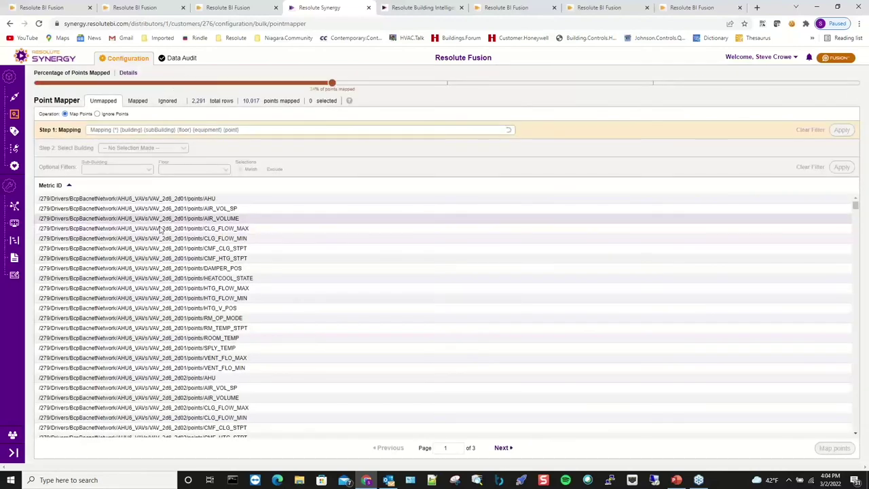
pyautogui.moveTo(251, 229); pyautogui.dragTo(38, 228)
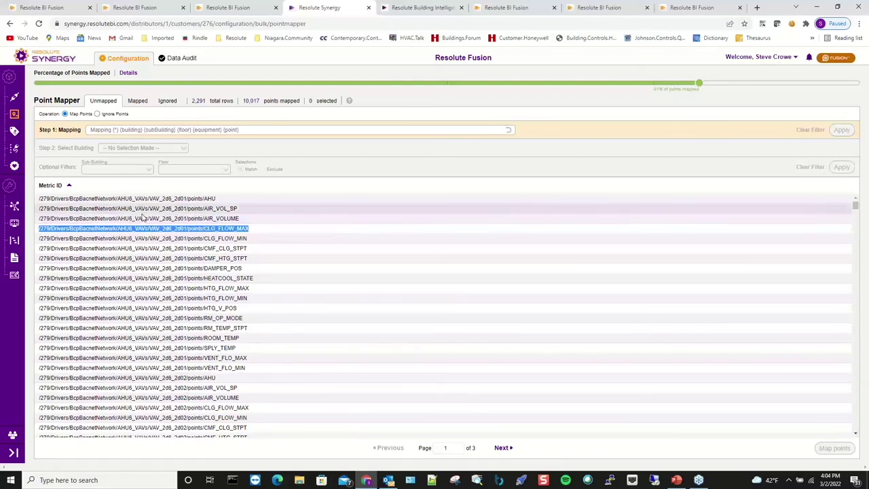
pyautogui.scroll(-3, 41, 229)
pyautogui.moveTo(37, 229); pyautogui.dragTo(252, 228)
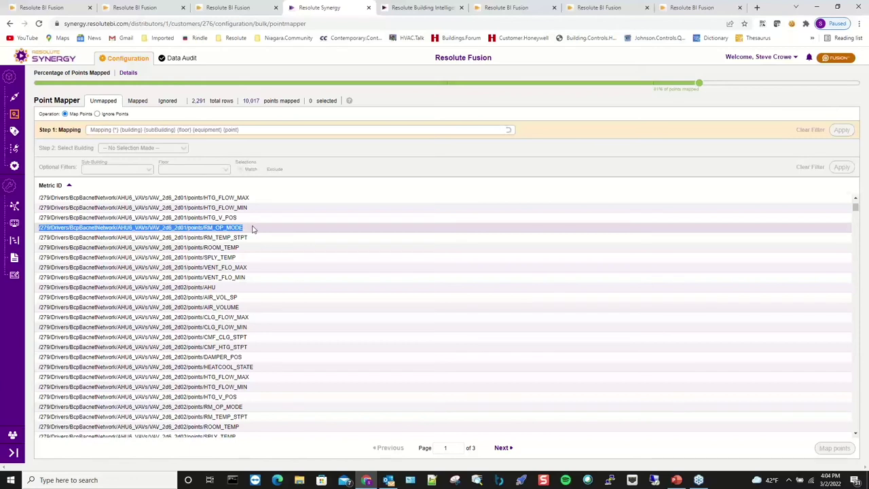
pyautogui.click(252, 229)
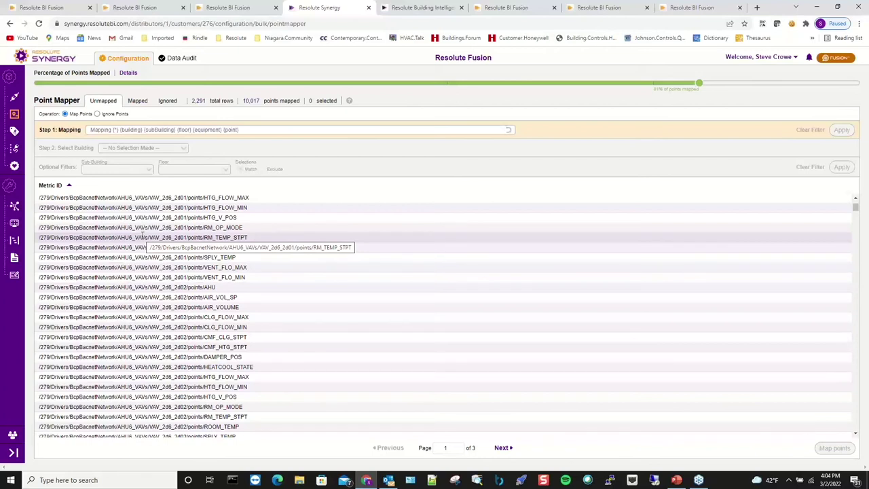
pyautogui.scroll(-5, 150, 294)
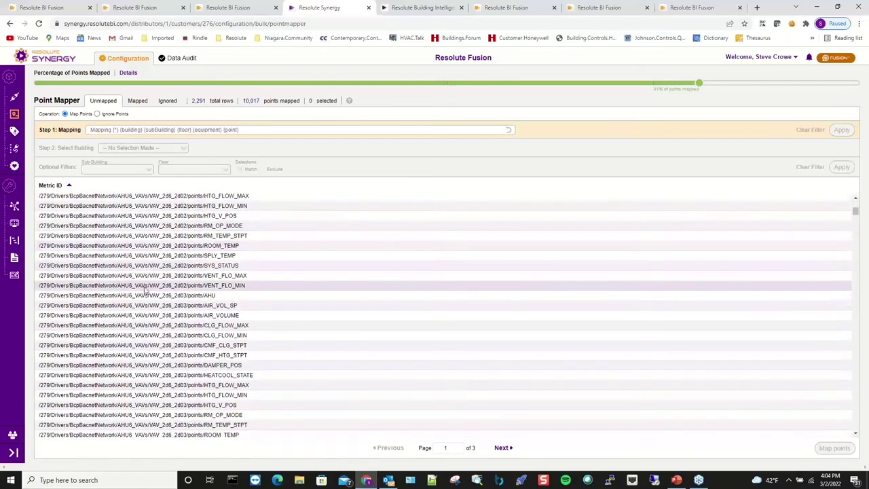
pyautogui.scroll(-10, 149, 293)
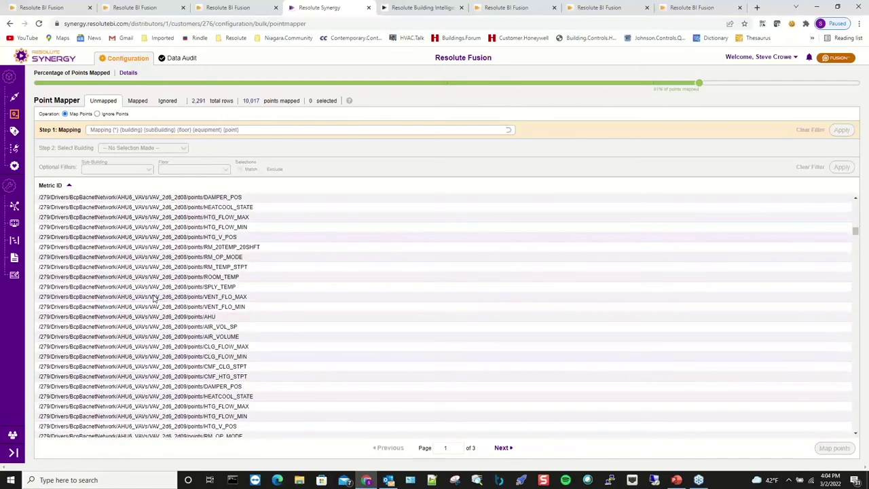
pyautogui.scroll(-10, 155, 298)
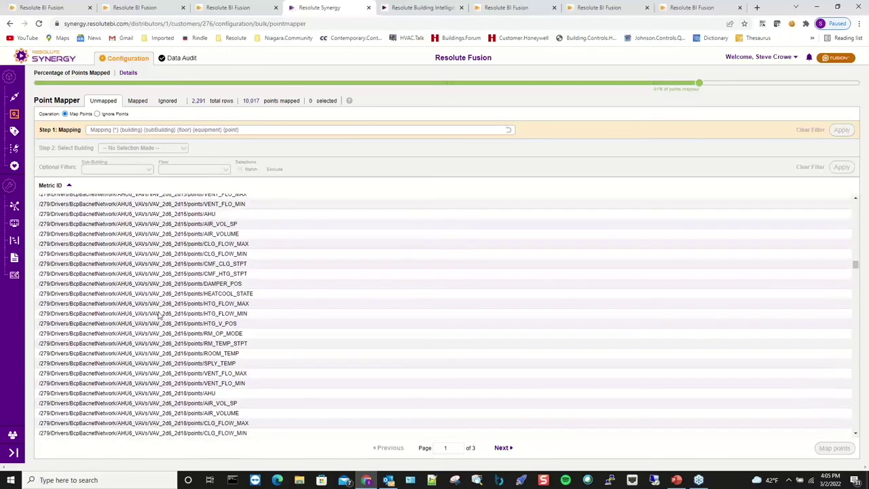
# Open the Site Editor and navigate through Building 1 and its AHU's subbuilding to the AHU_00_01 equipment
pyautogui.click(14, 207)
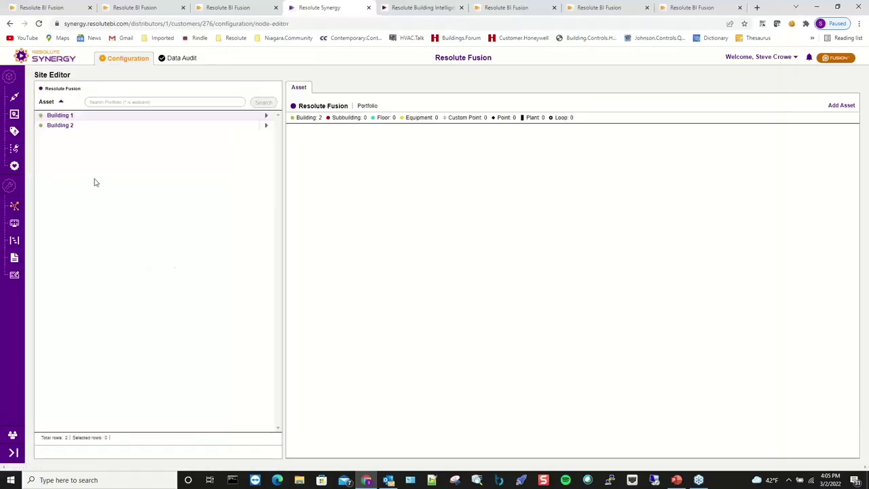
pyautogui.click(96, 121)
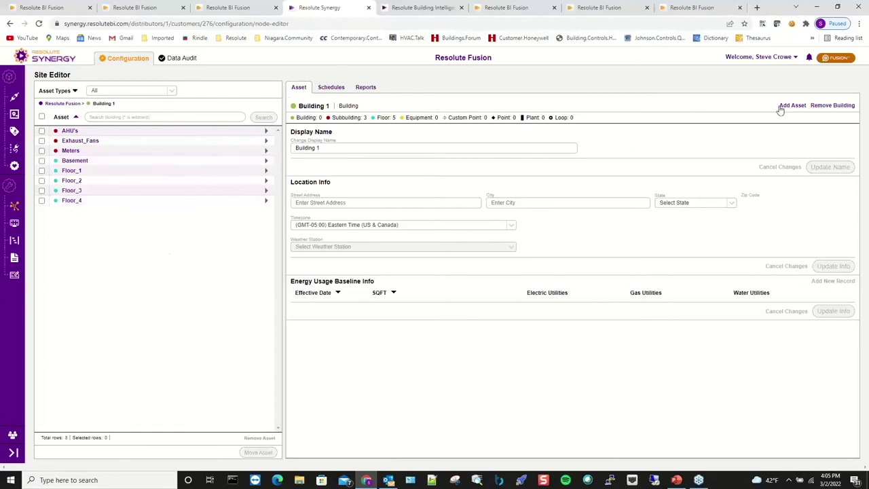
pyautogui.click(95, 134)
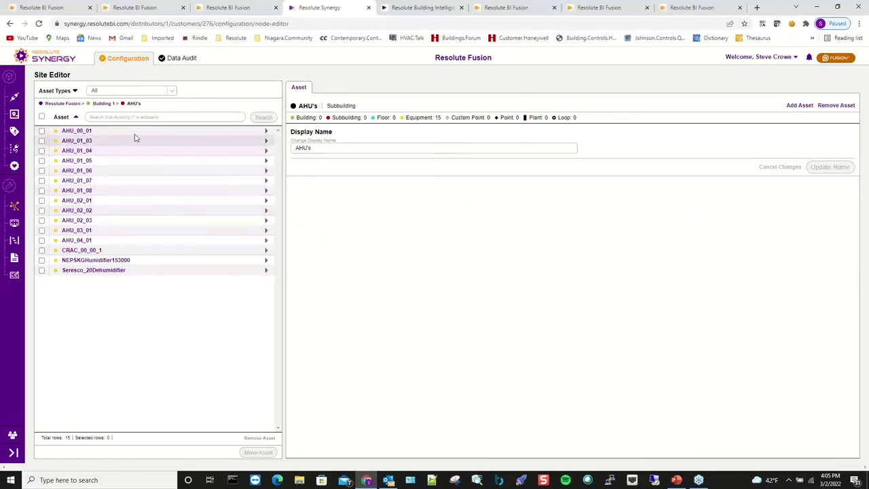
pyautogui.click(134, 134)
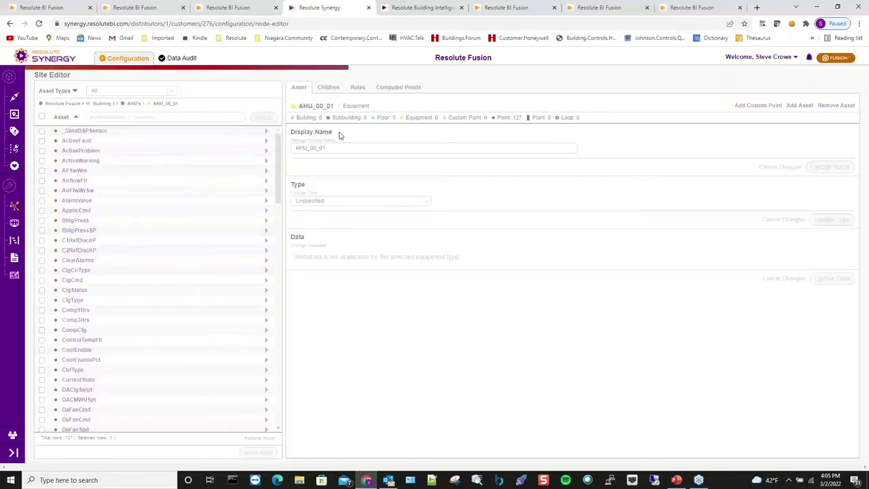
# Start a calculated custom point for AHU_00_01 and browse the equipment's selectable variables
pyautogui.click(758, 105)
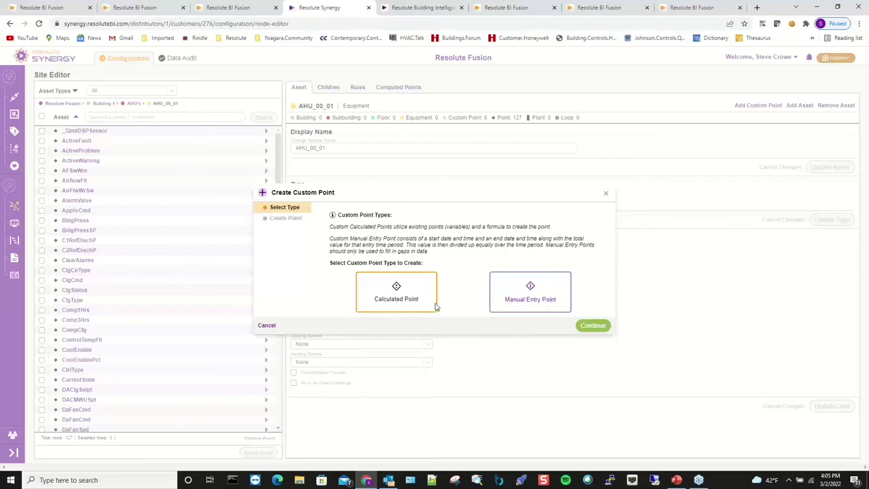
pyautogui.click(593, 326)
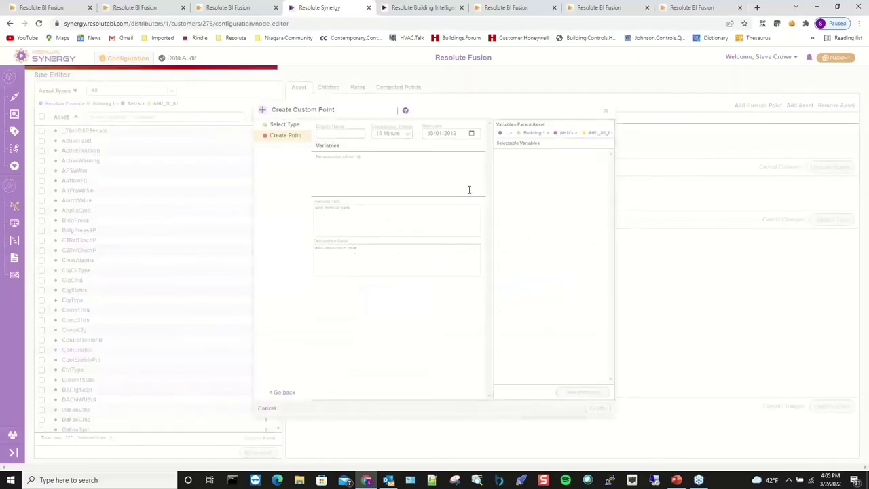
pyautogui.scroll(-1, 605, 207)
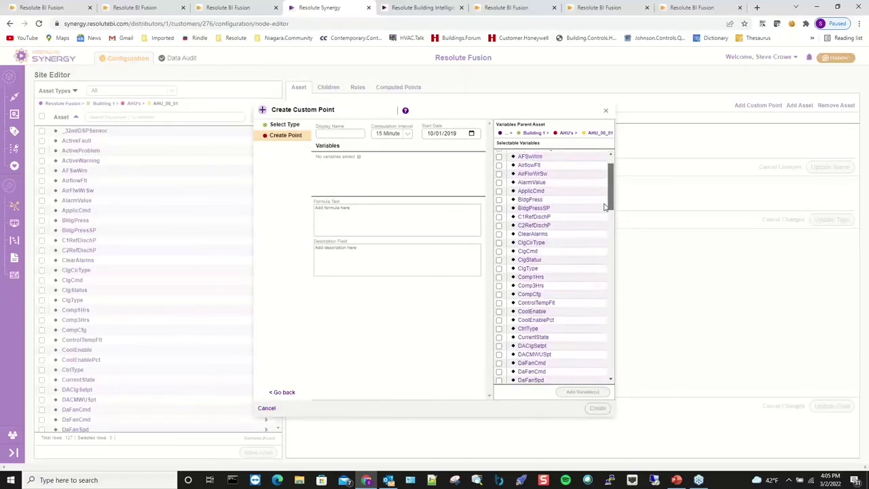
pyautogui.moveTo(605, 207); pyautogui.dragTo(610, 241)
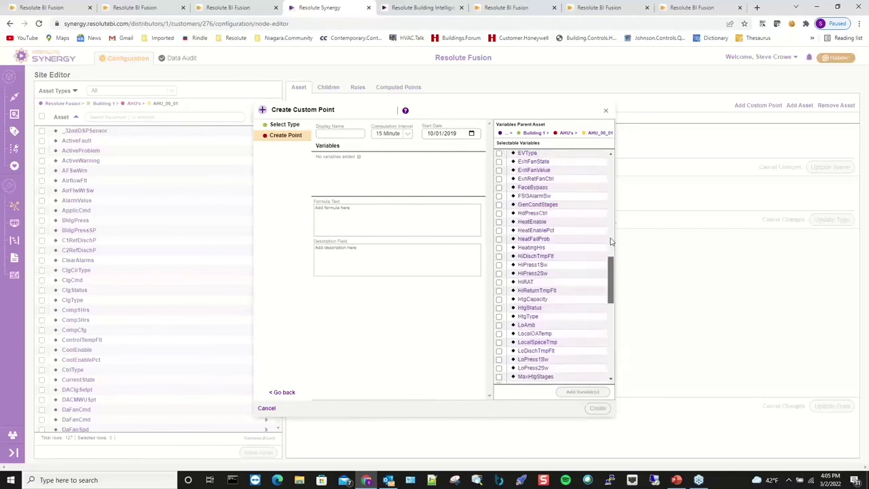
# Add SpaceTemp from Building 2, Floor_1, VAV05 as a custom point variable, and close the dialog without creating the point
pyautogui.click(537, 133)
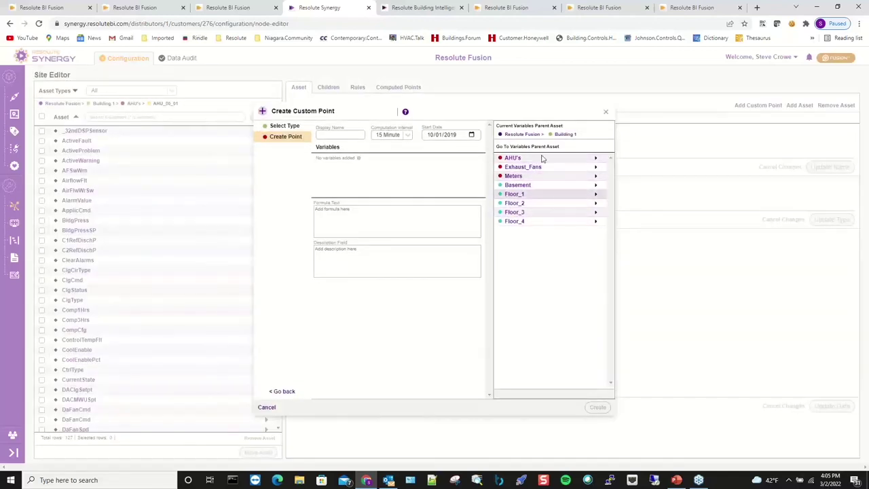
pyautogui.click(517, 134)
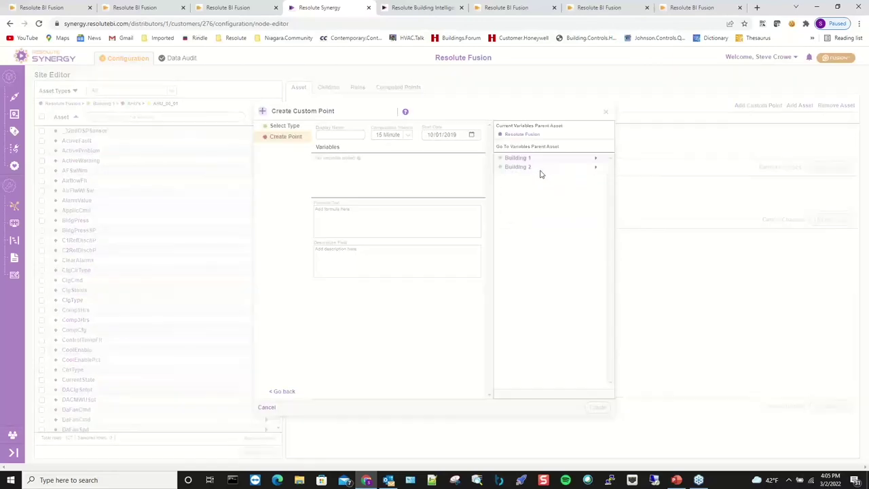
pyautogui.click(536, 167)
pyautogui.click(536, 176)
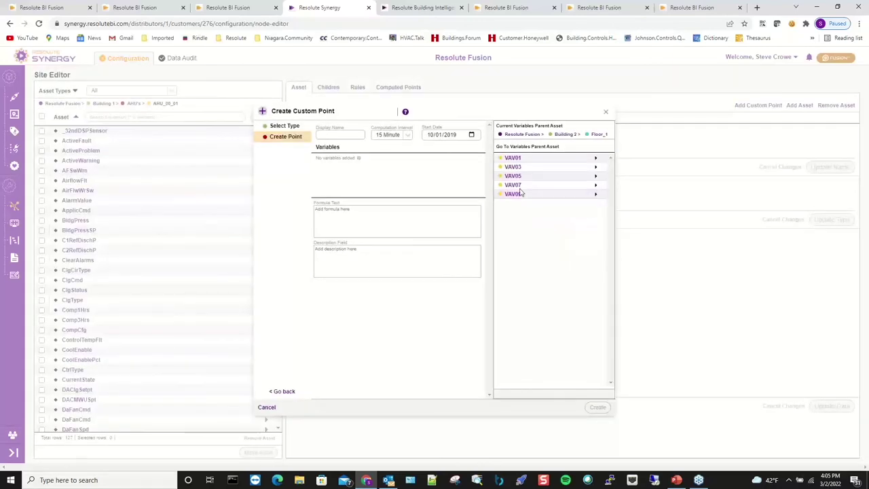
pyautogui.click(514, 176)
pyautogui.scroll(-2, 538, 298)
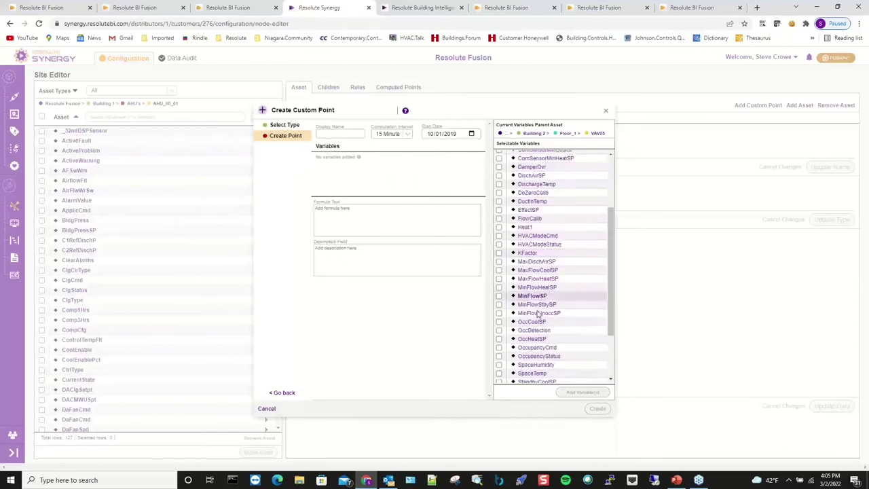
pyautogui.scroll(-2, 538, 313)
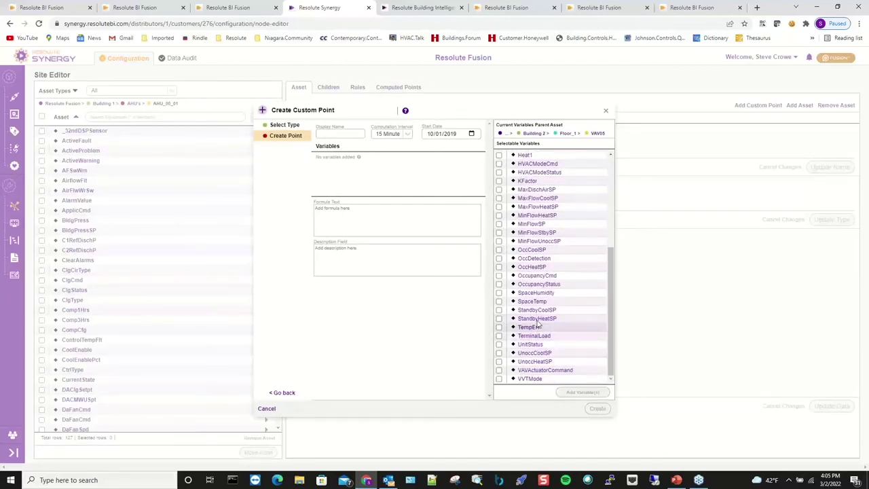
pyautogui.click(499, 301)
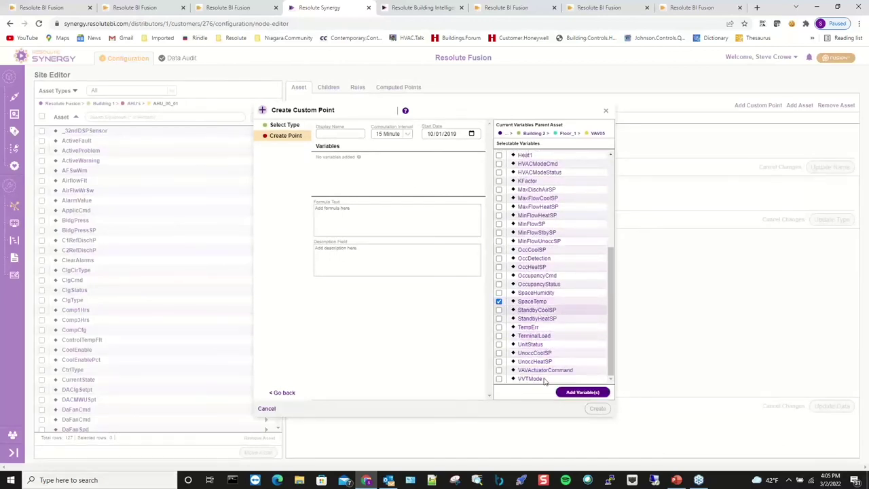
pyautogui.click(567, 392)
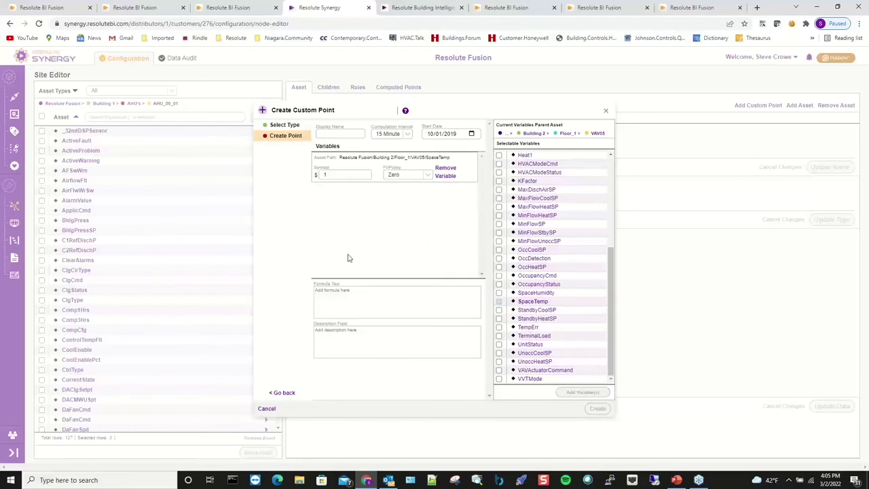
pyautogui.click(350, 287)
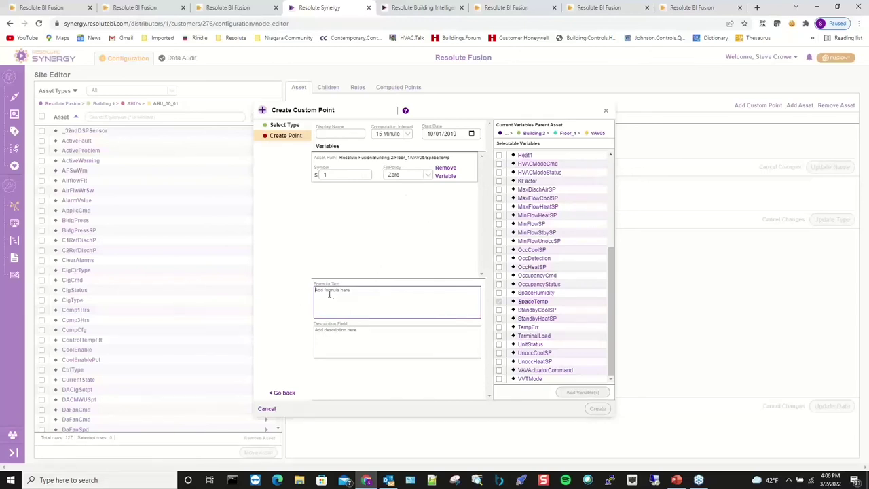
pyautogui.click(607, 112)
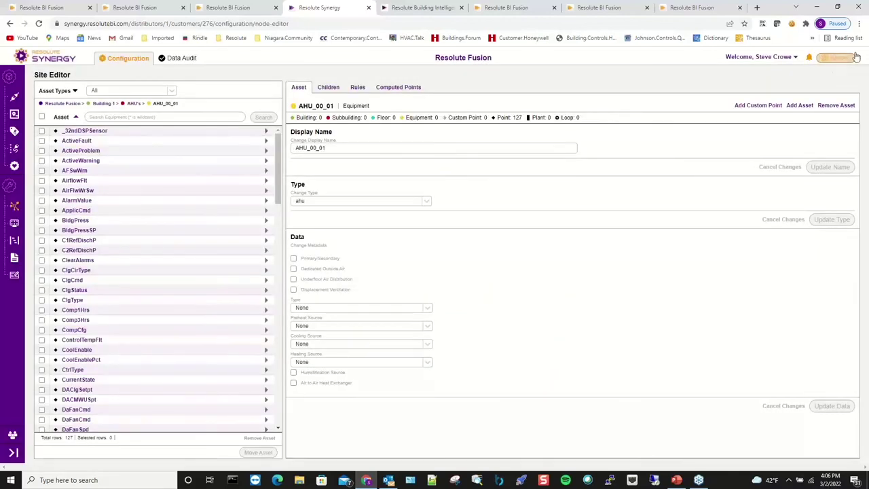
# Open the Rules page and browse the prospect rules listed for the Building 1 AHUs
pyautogui.click(15, 242)
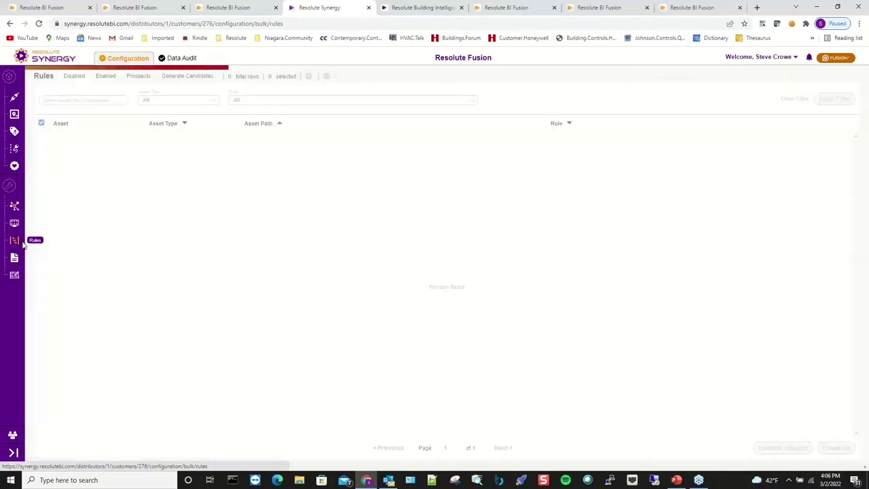
pyautogui.click(138, 76)
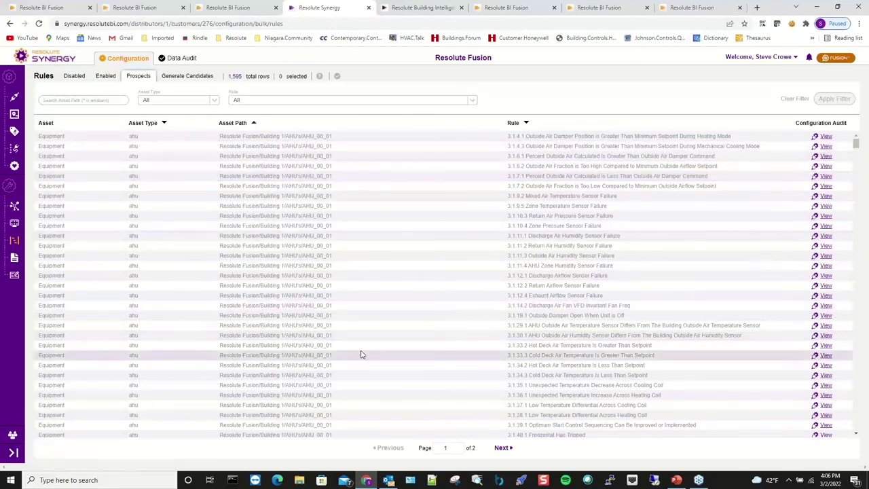
pyautogui.scroll(-1, 354, 322)
pyautogui.scroll(-6, 354, 322)
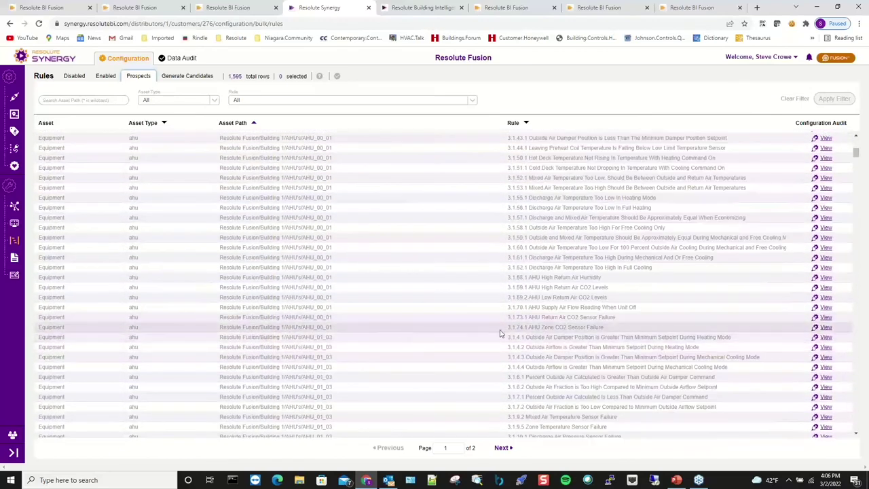
# Review the configuration audit of rule 3.2.24.1 Low Discharge Air Temperature for Building 2's VAV11, including its error messages, and close it
pyautogui.moveTo(429, 324); pyautogui.dragTo(316, 146)
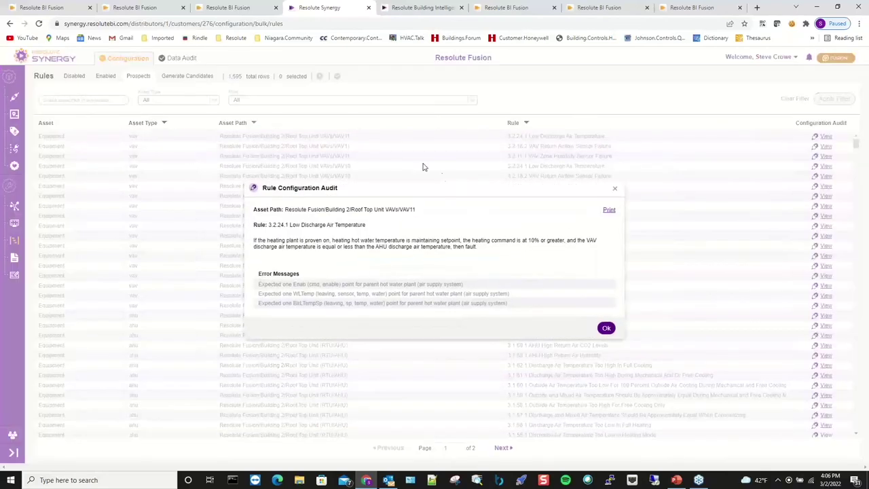
pyautogui.moveTo(422, 165); pyautogui.dragTo(509, 304)
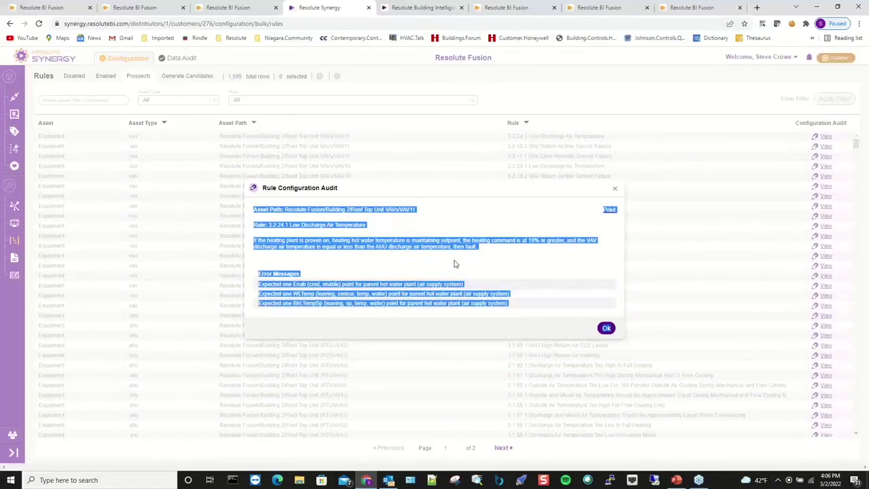
pyautogui.click(455, 264)
pyautogui.moveTo(261, 283); pyautogui.dragTo(509, 303)
pyautogui.click(607, 328)
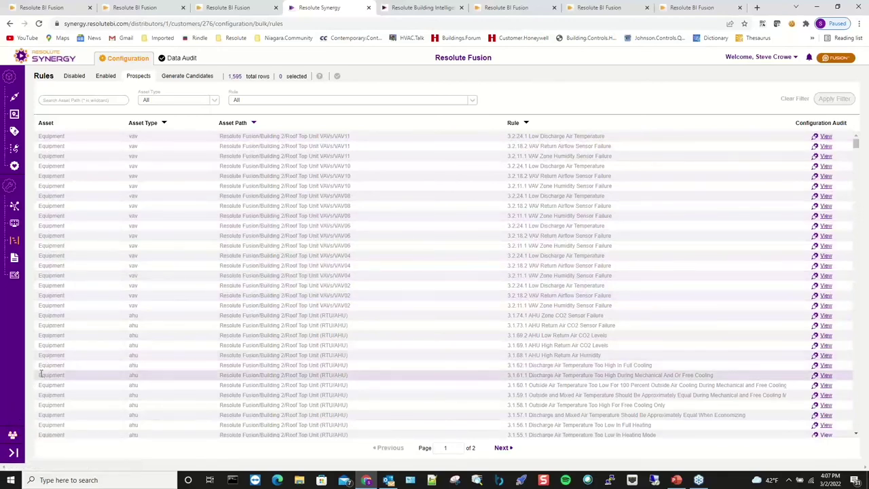
# Return to the Company List, review the available companies, and browse the customers' configuration and data audit summaries
pyautogui.click(13, 434)
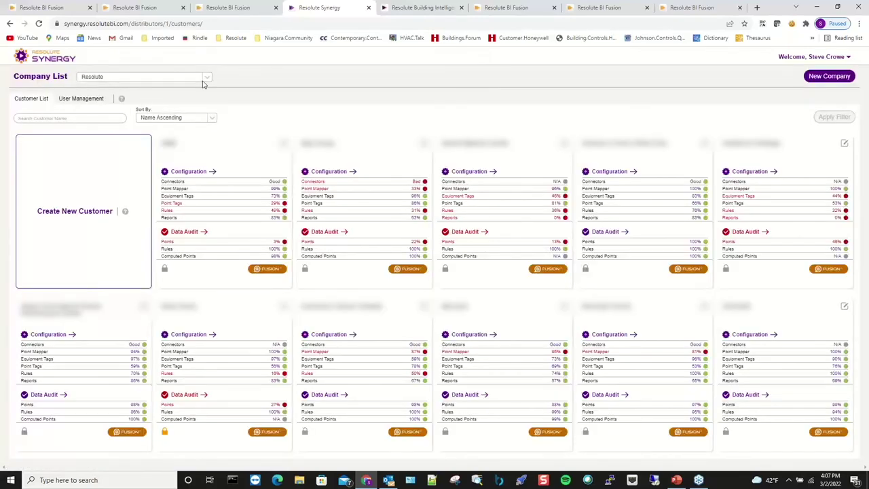
pyautogui.click(207, 78)
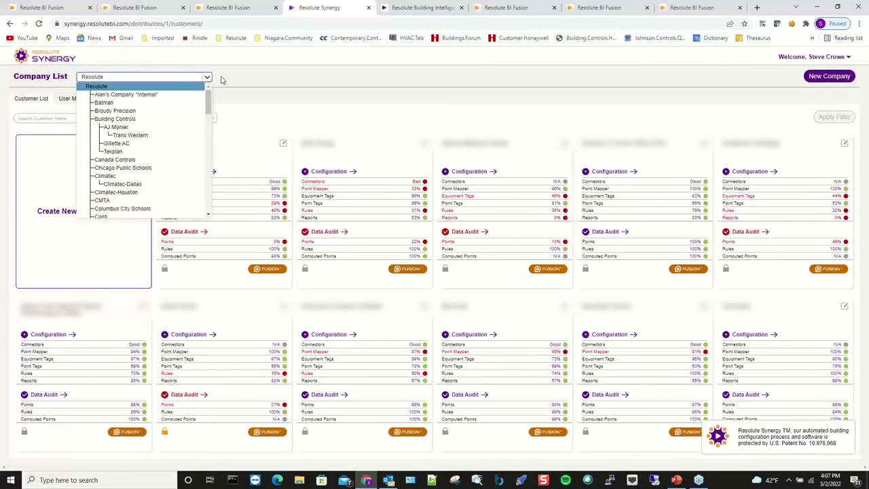
pyautogui.click(330, 79)
pyautogui.scroll(-2, 611, 272)
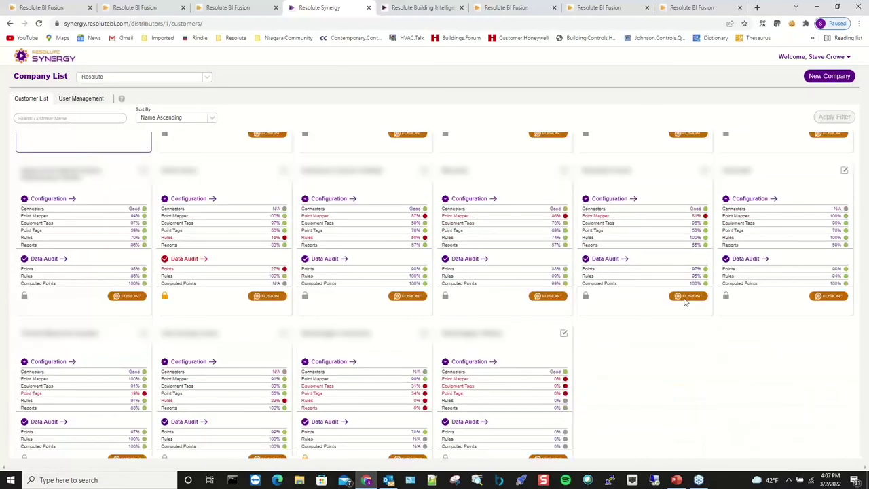
# Switch to Resolute Fusion for the demo customer and review Building 1's work log, blocked actions and closed actions
pyautogui.click(687, 296)
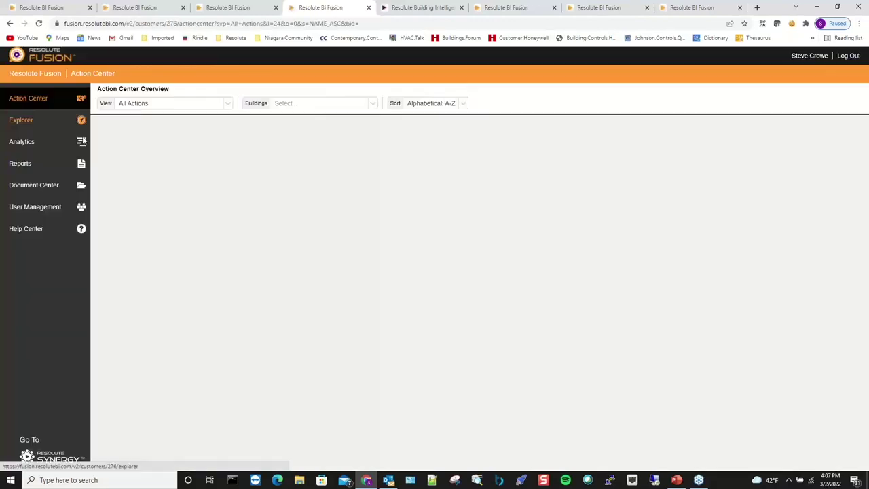
pyautogui.click(215, 262)
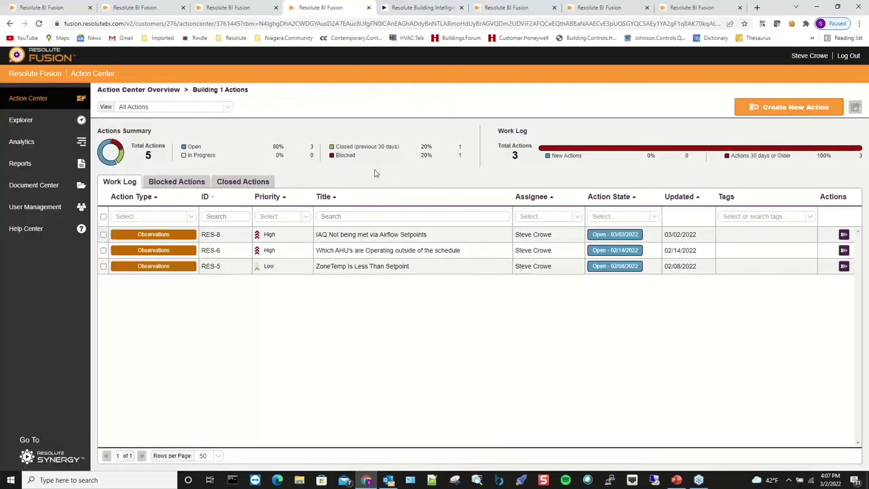
pyautogui.click(227, 188)
pyautogui.click(188, 181)
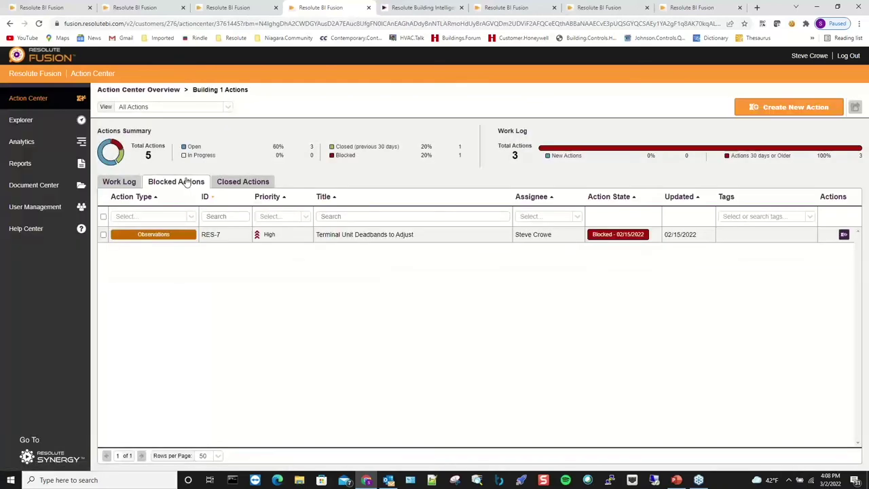
pyautogui.click(239, 183)
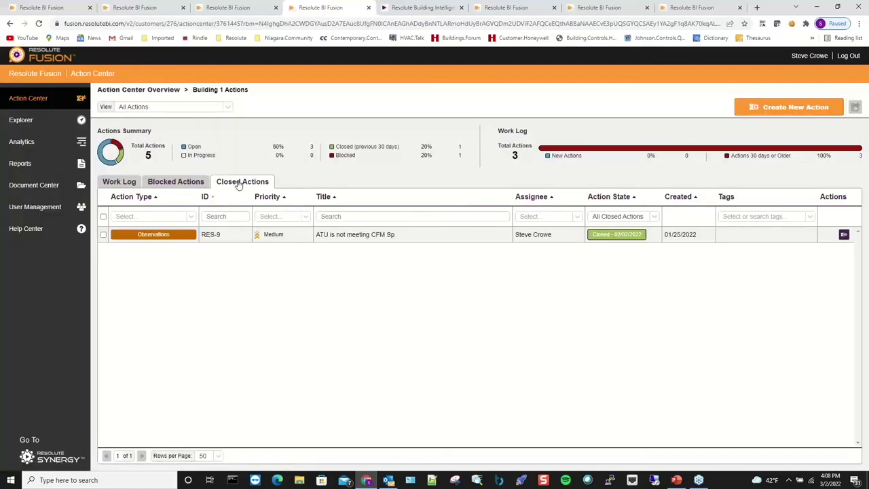
pyautogui.click(161, 186)
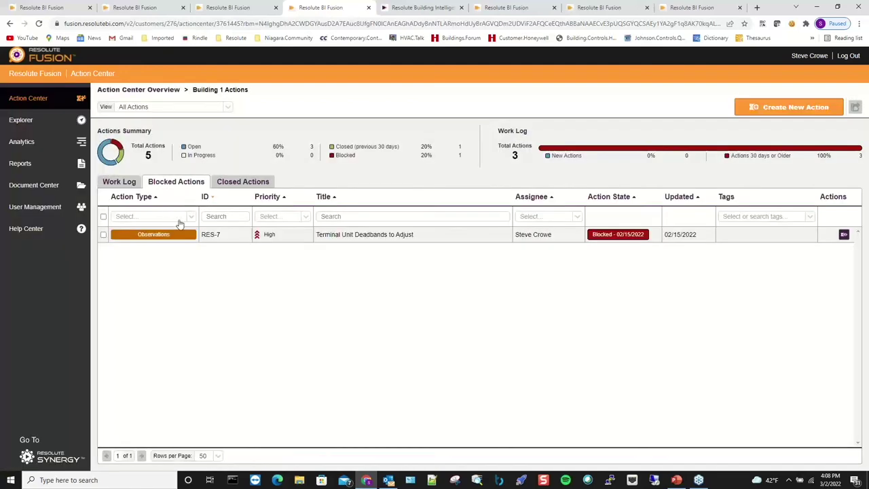
pyautogui.click(134, 184)
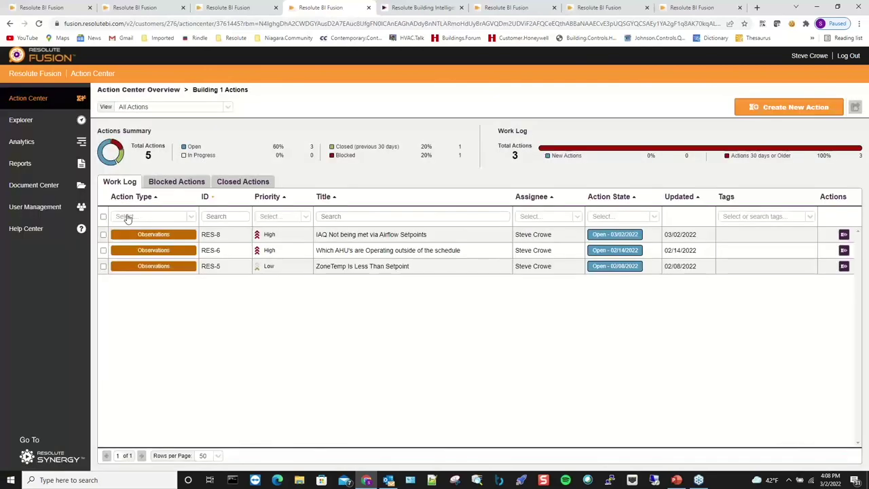
# Open the closed action RES-9, review its details and link, and return to the Building 1 actions
pyautogui.click(220, 183)
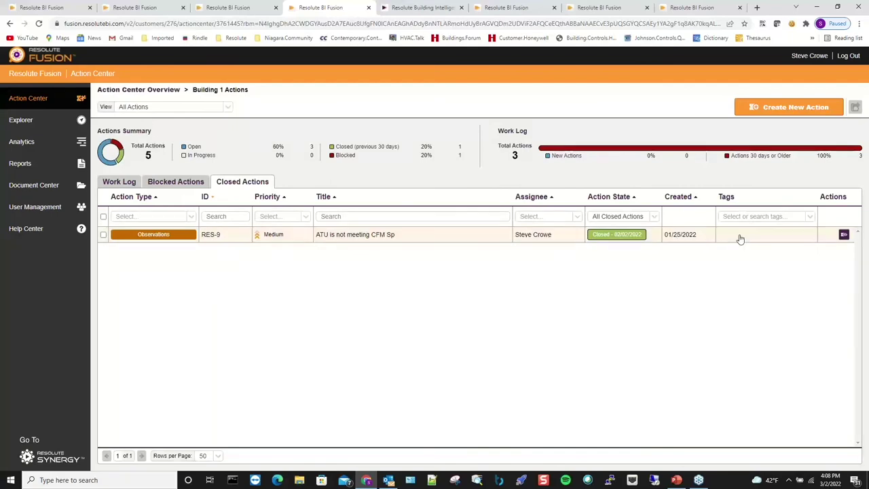
pyautogui.click(841, 235)
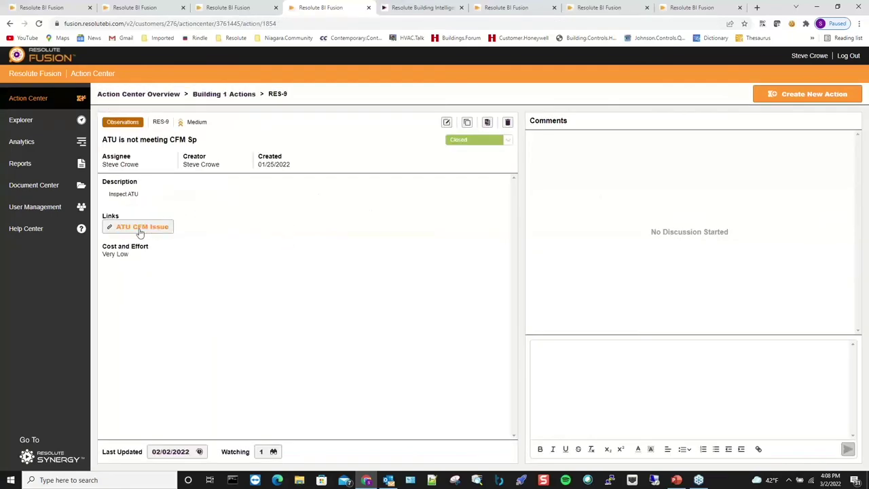
pyautogui.click(212, 97)
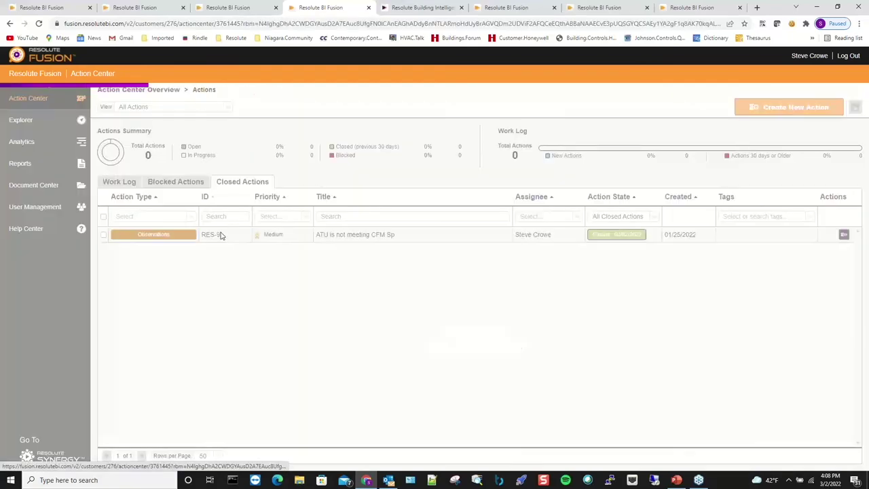
# Review Building 1's blocked actions, return to its work log, and open the action RES-5 ZoneTemp Is Less Than Setpoint
pyautogui.click(188, 185)
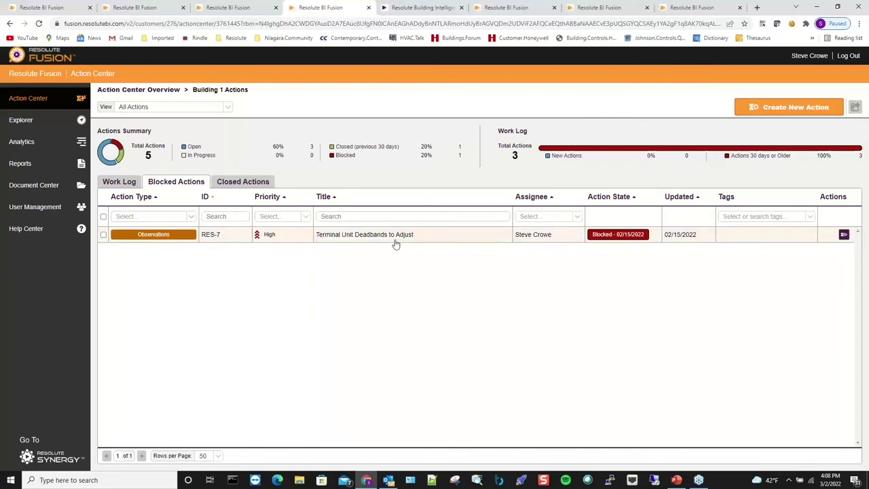
pyautogui.click(126, 183)
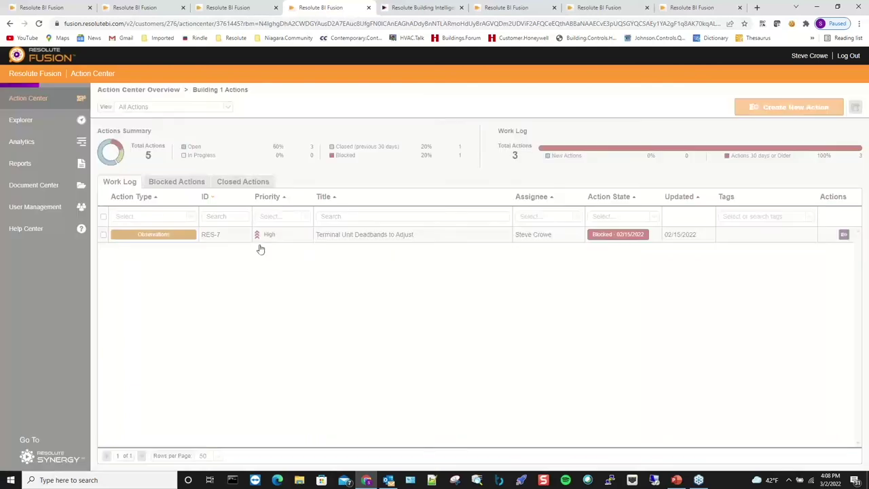
pyautogui.click(805, 264)
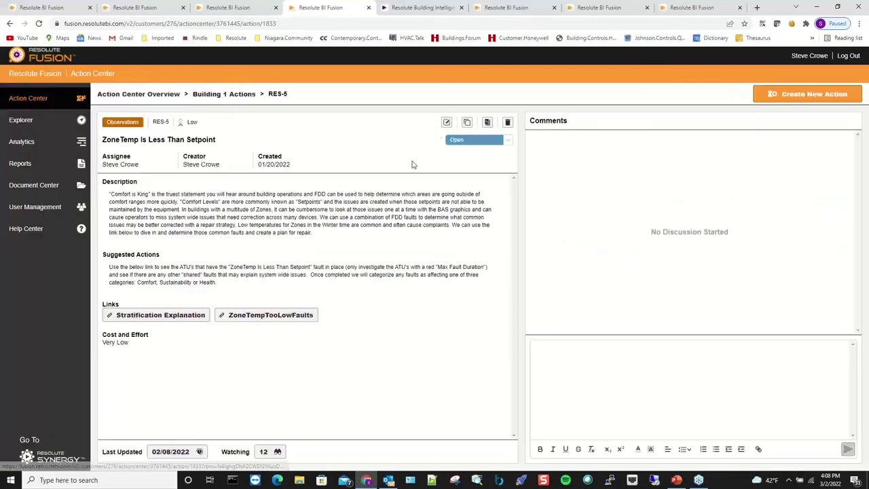
# Mark action RES-5 as Blocked with the reason "funding" and an expected blocked duration until 05/01/2022
pyautogui.click(509, 140)
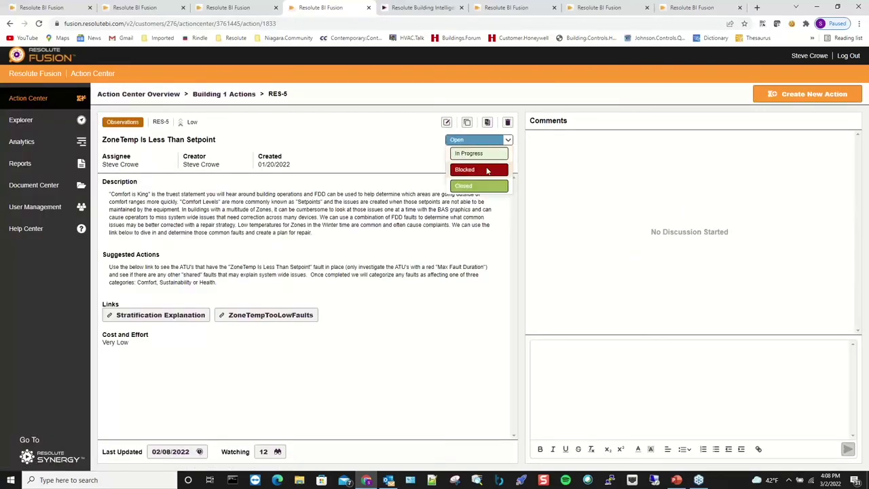
pyautogui.click(489, 170)
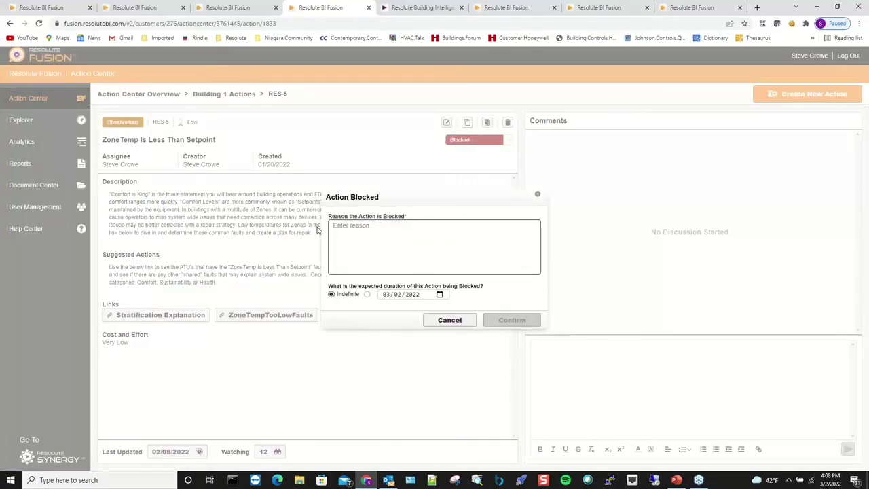
pyautogui.write('I')
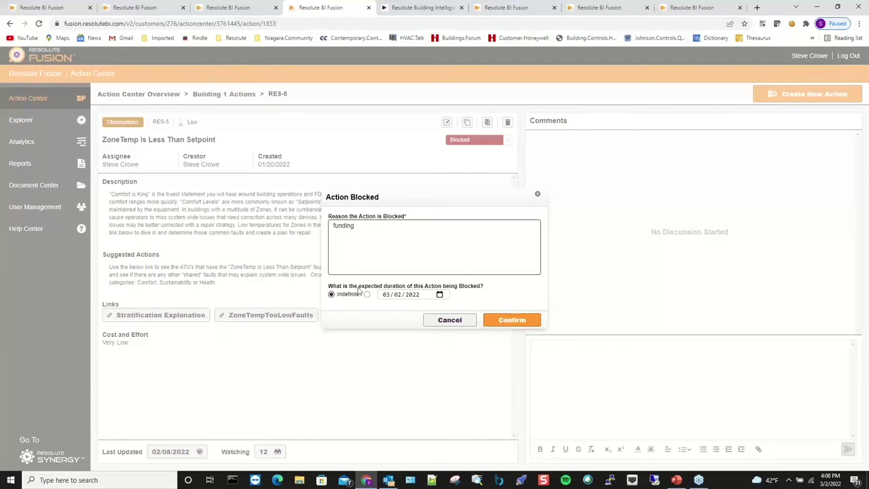
pyautogui.click(367, 295)
pyautogui.click(385, 294)
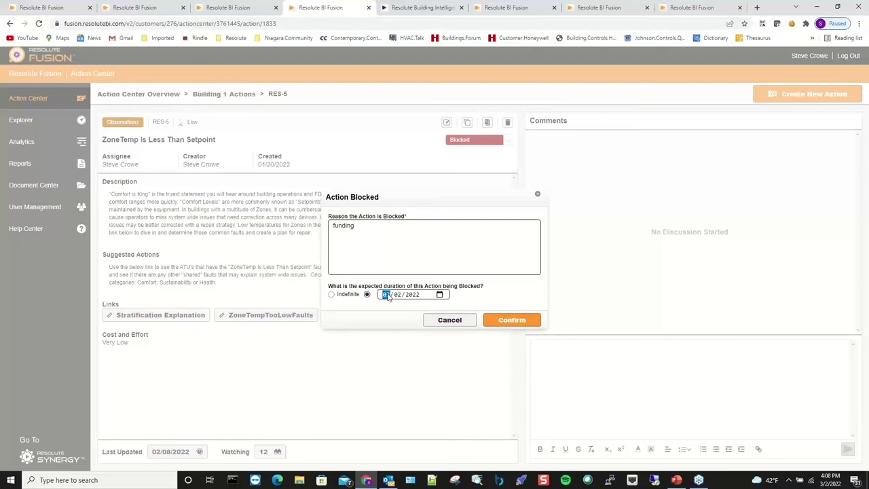
pyautogui.click(440, 295)
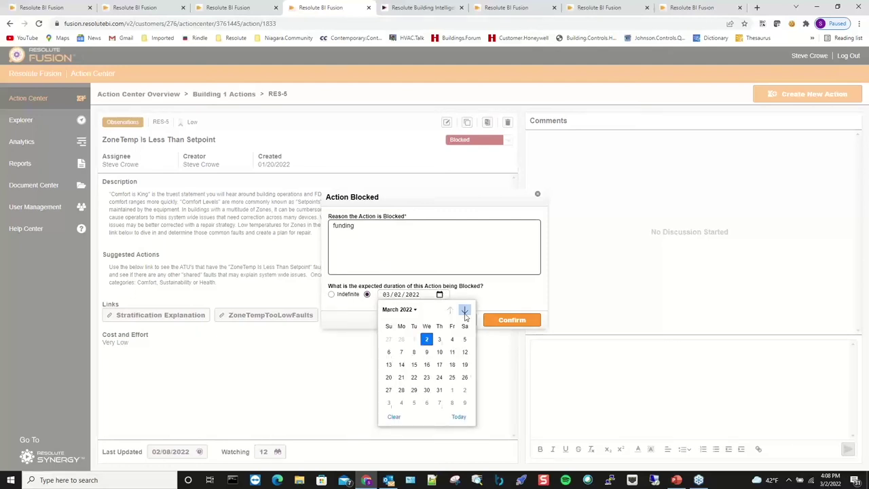
pyautogui.click(464, 309)
pyautogui.click(464, 309)
pyautogui.click(401, 339)
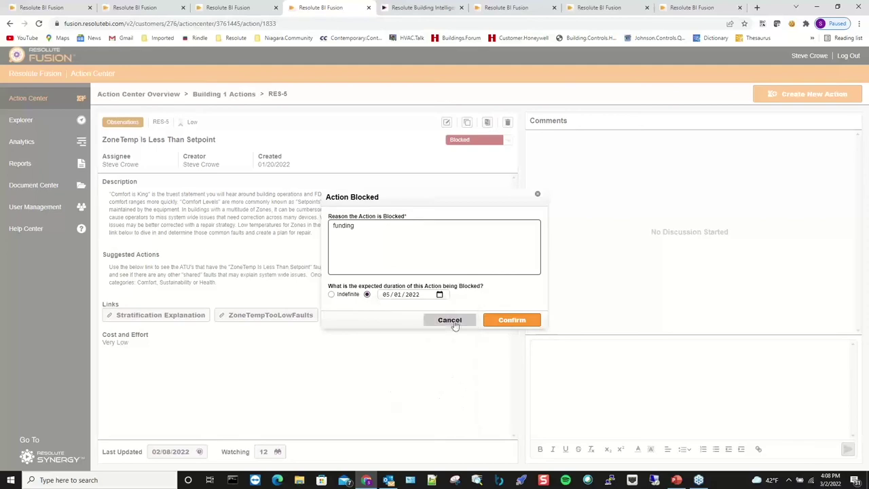
pyautogui.click(507, 319)
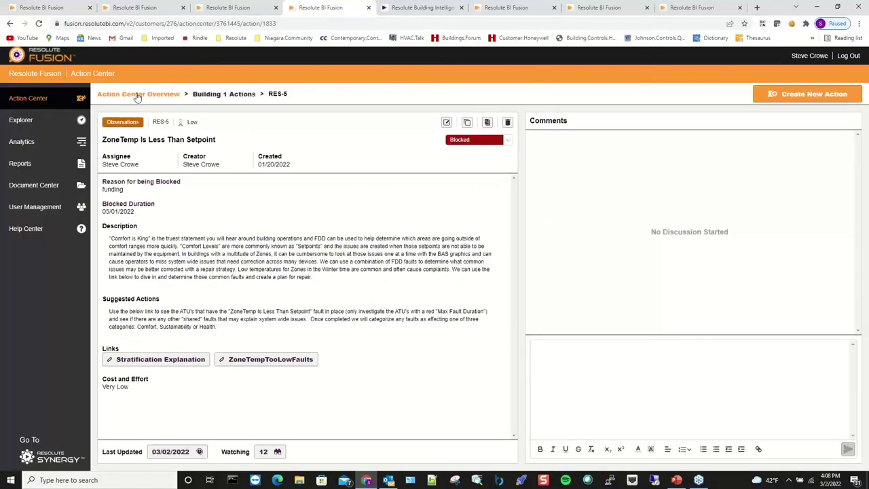
# Return to the Building 1 actions and review the work log, blocked actions and closed actions
pyautogui.click(203, 95)
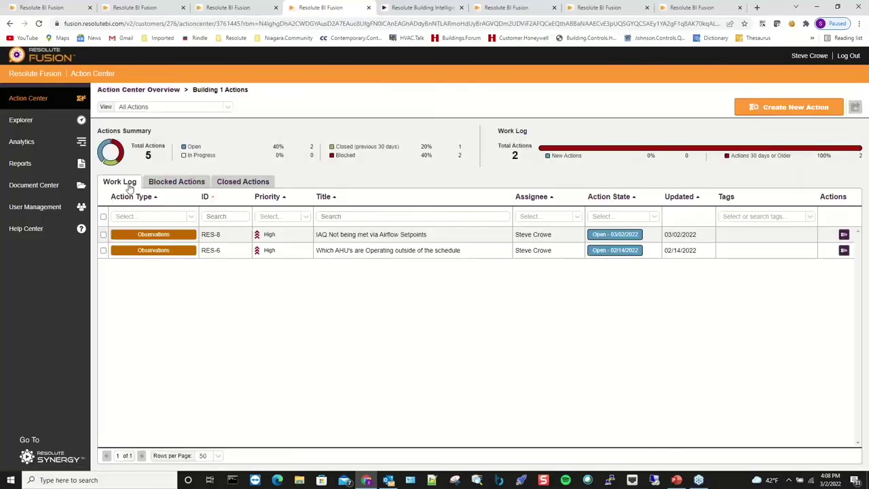
pyautogui.click(175, 182)
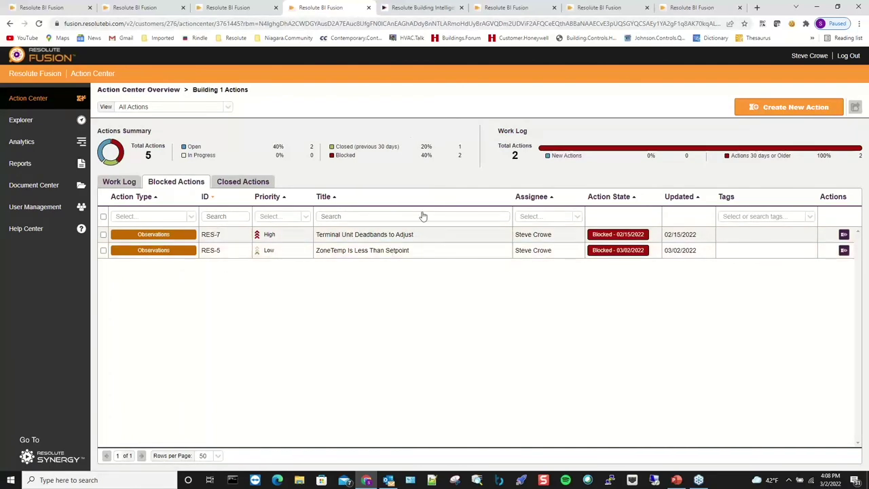
pyautogui.click(243, 183)
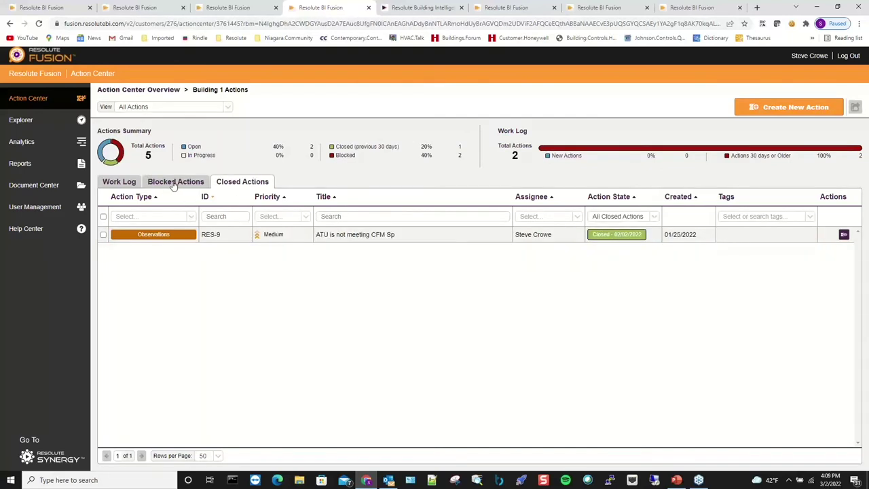
# Open the closed action RES-9, follow its ATU CFM Issue link, and return to Building 1's work log
pyautogui.click(843, 235)
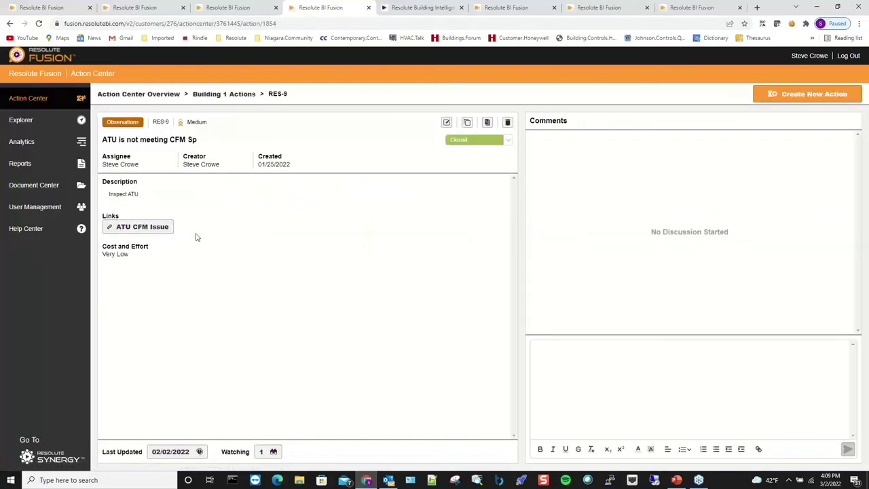
pyautogui.click(141, 232)
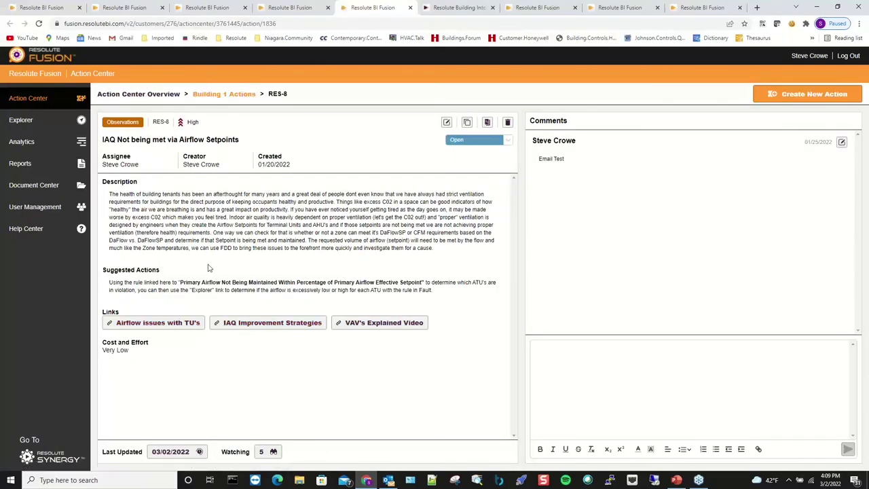
pyautogui.click(292, 9)
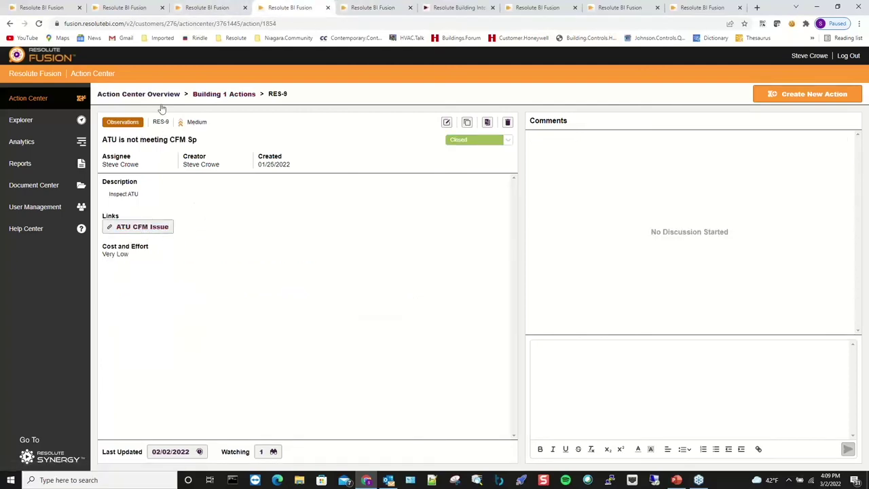
pyautogui.click(213, 96)
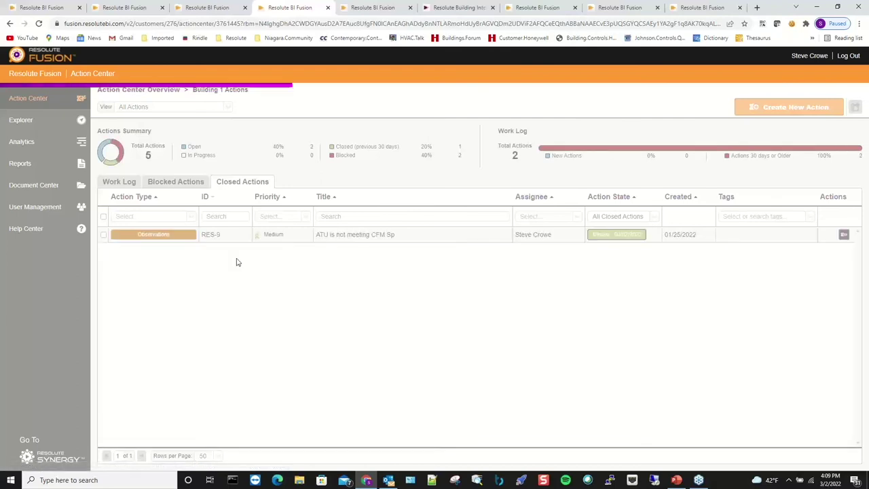
pyautogui.click(119, 182)
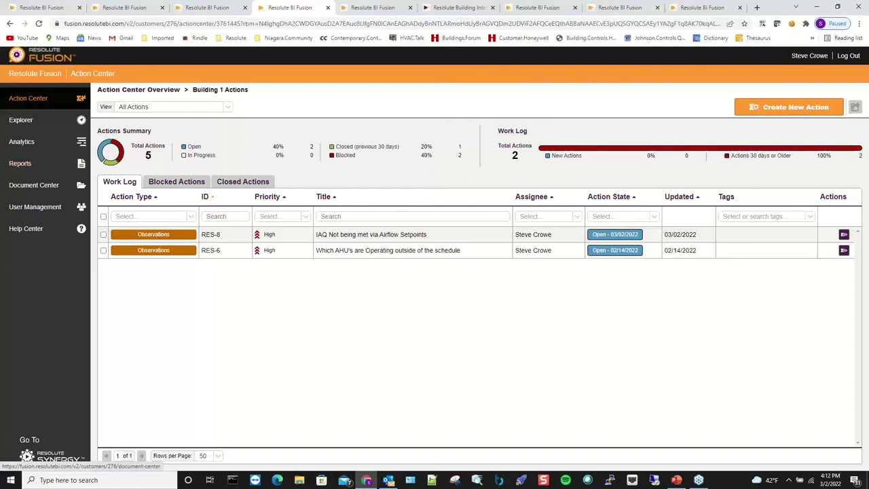
# Review Building 1's weekly reports library and its overall ROS score, comparing with the Analytics Overview
pyautogui.click(26, 163)
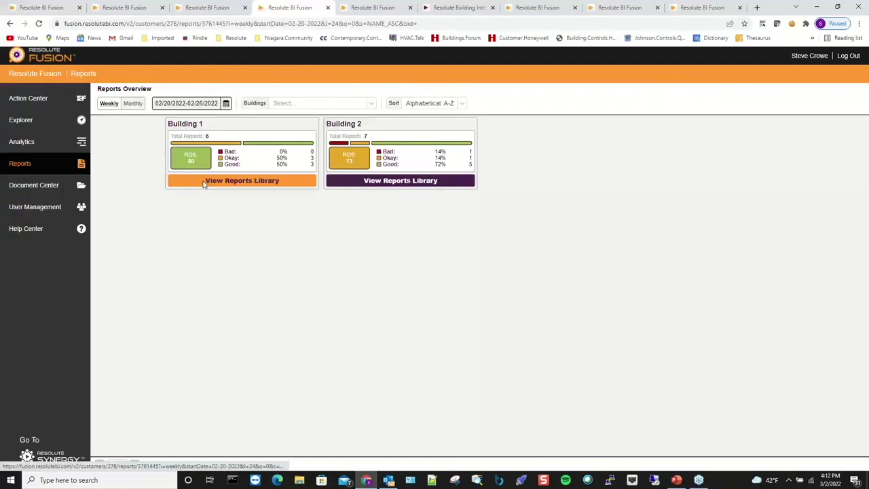
pyautogui.click(204, 180)
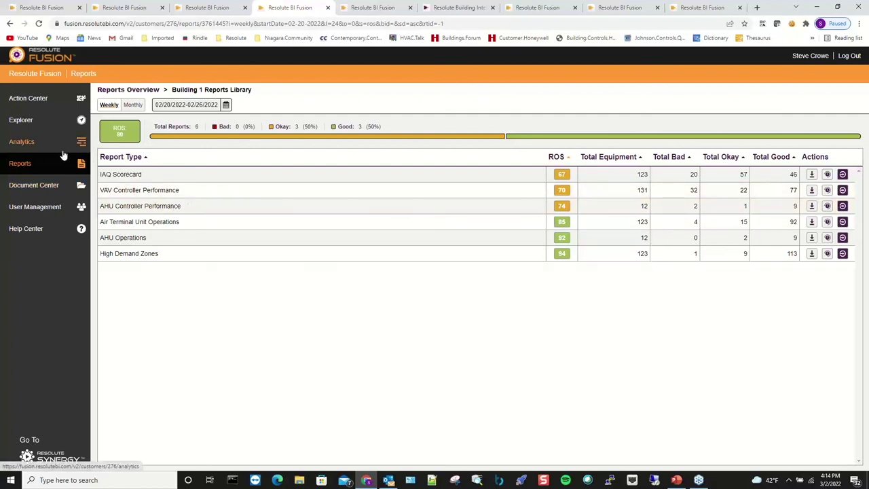
pyautogui.click(41, 141)
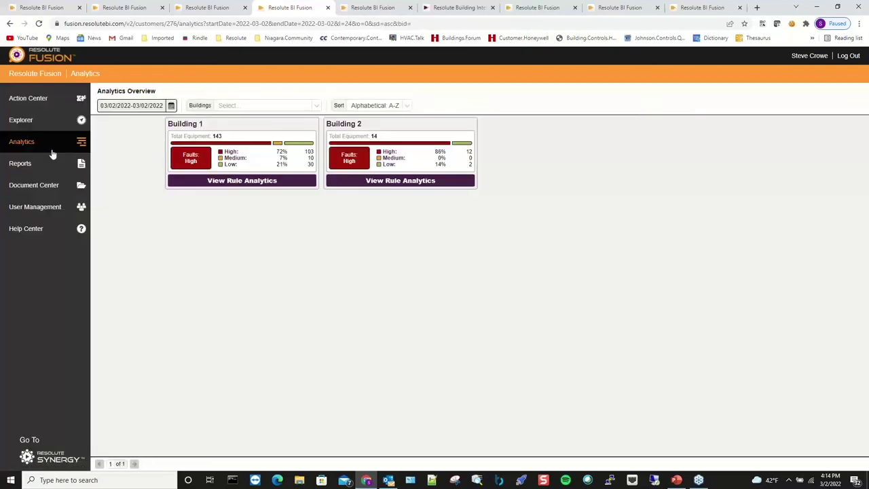
pyautogui.click(34, 164)
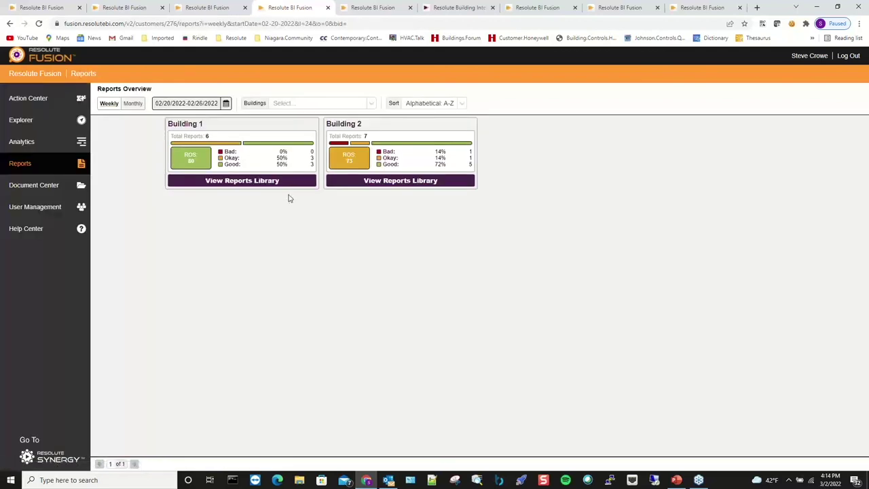
pyautogui.click(281, 182)
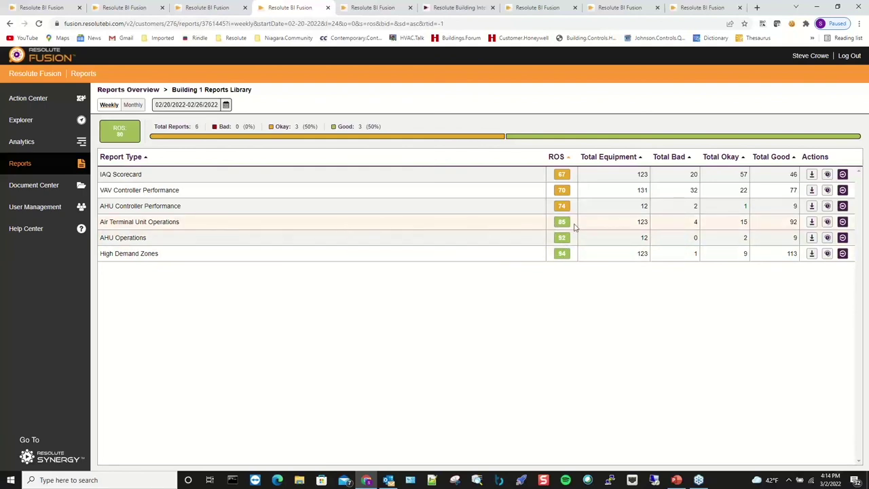
pyautogui.doubleClick(120, 129)
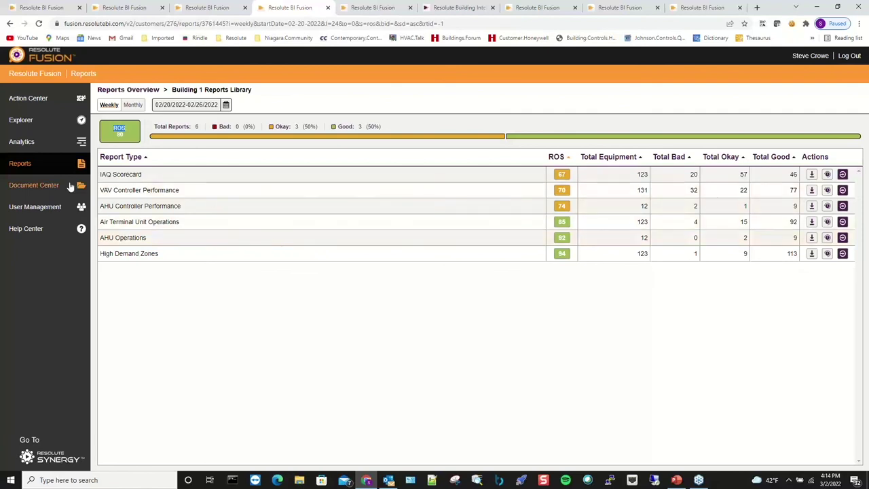
# Look through the Document Center's exported data and the Reports Overview, and examine Building 1's rule analytics
pyautogui.click(49, 186)
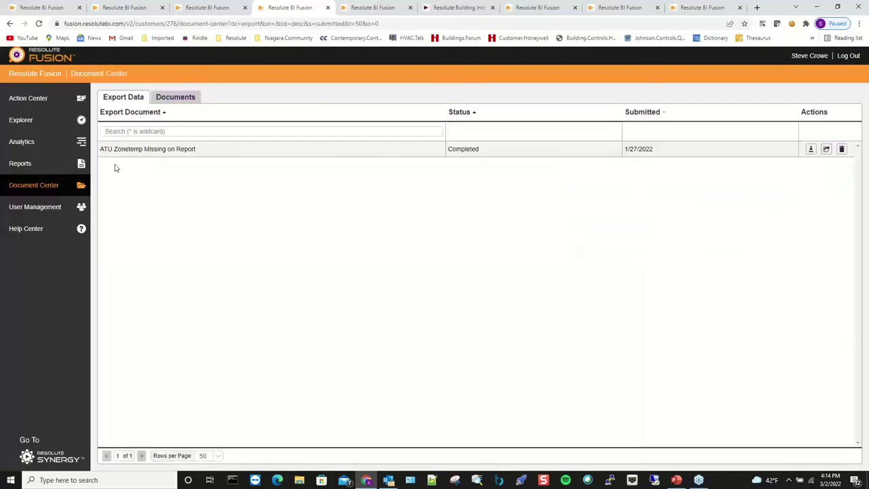
pyautogui.click(29, 164)
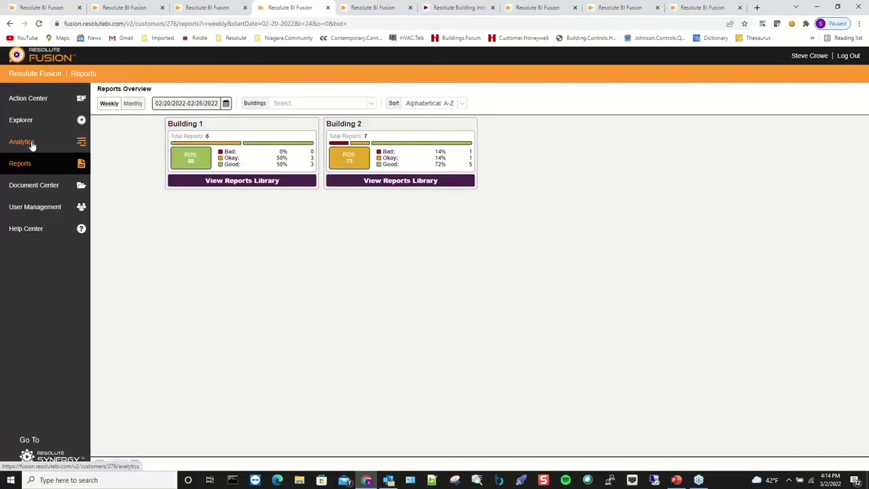
pyautogui.click(31, 144)
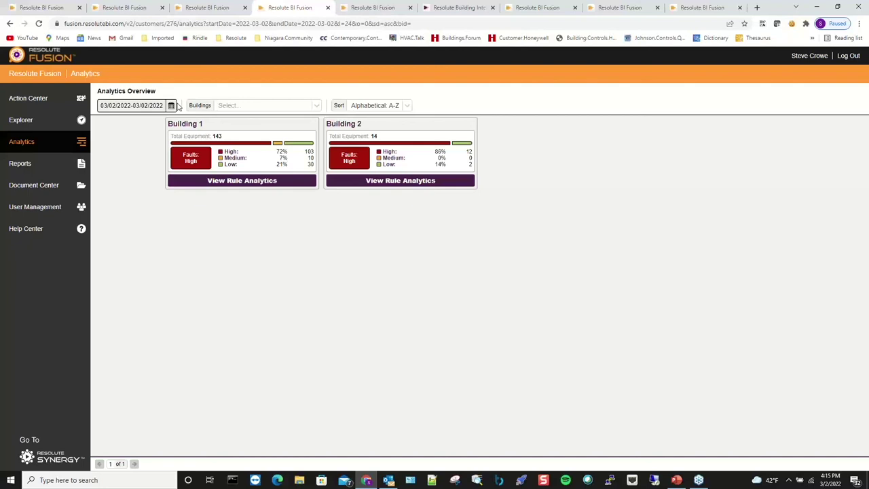
pyautogui.click(228, 184)
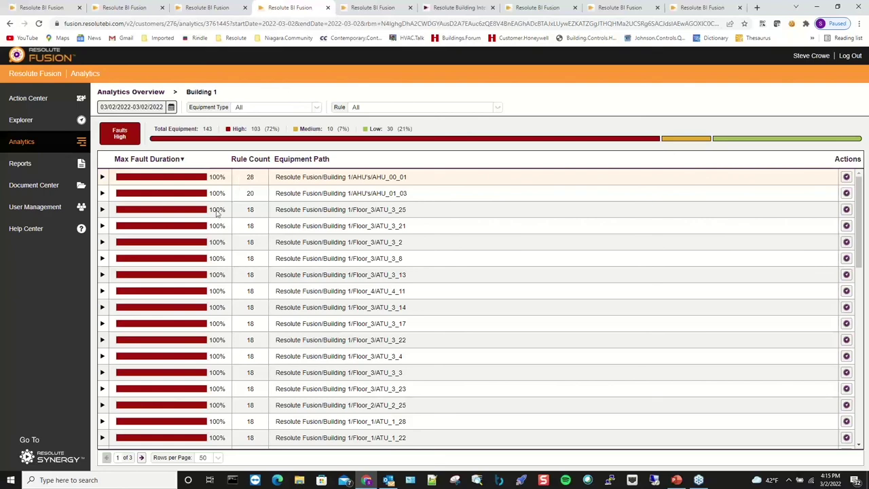
# Switch to Resolute Synergy, view the portfolio's buildings in the Site Editor, and examine the HTG_V_POS metric ID among the unmapped points
pyautogui.click(53, 442)
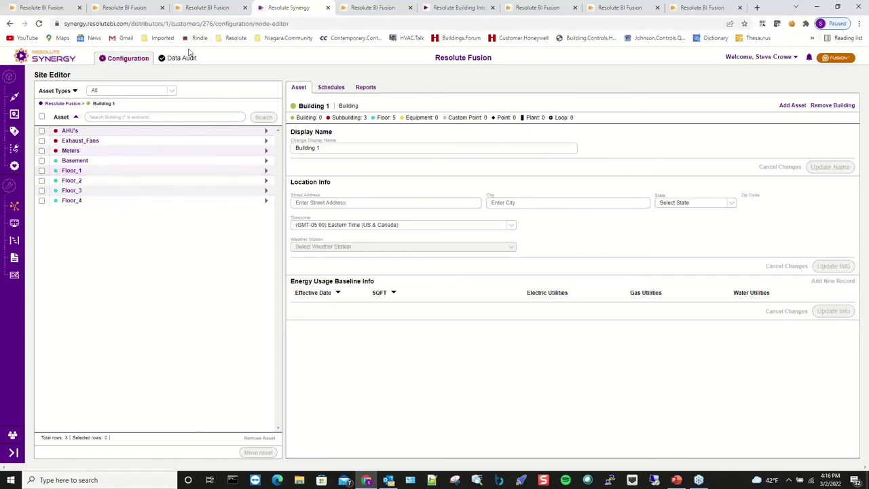
pyautogui.click(79, 106)
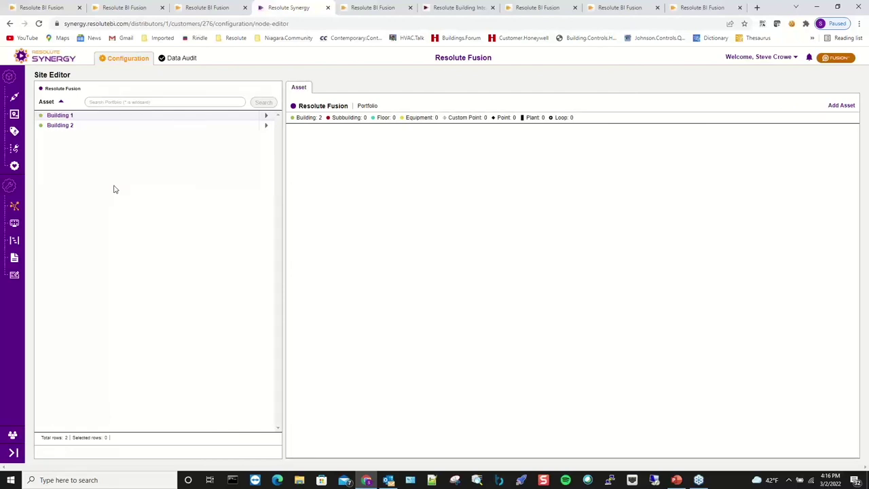
pyautogui.click(15, 113)
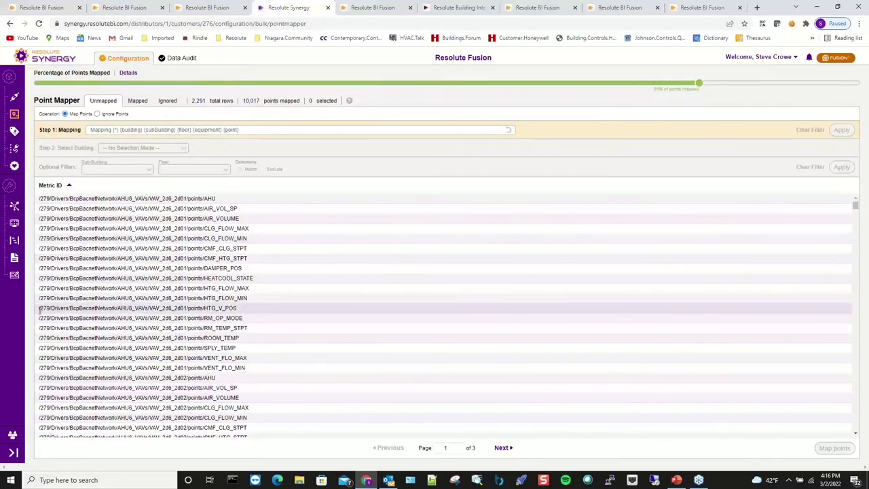
pyautogui.moveTo(39, 308); pyautogui.dragTo(272, 314)
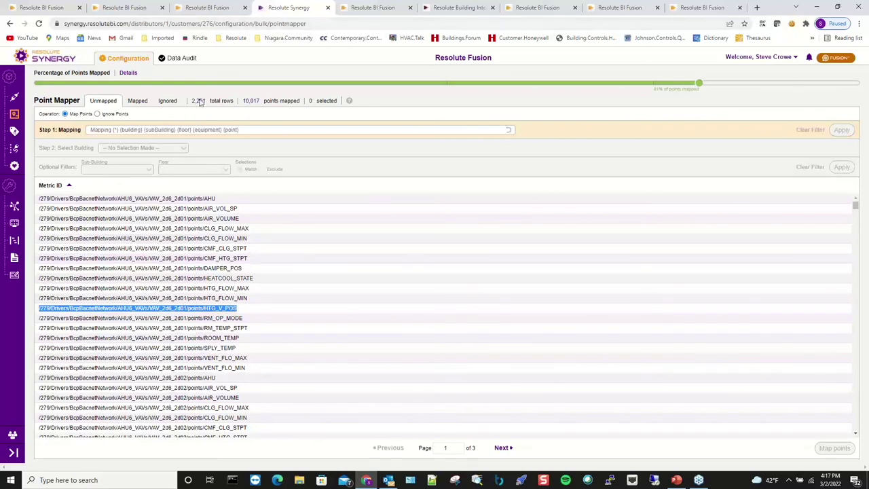
# View the connector types available for a new connector, and switch to the PowerPoint slide show
pyautogui.click(13, 100)
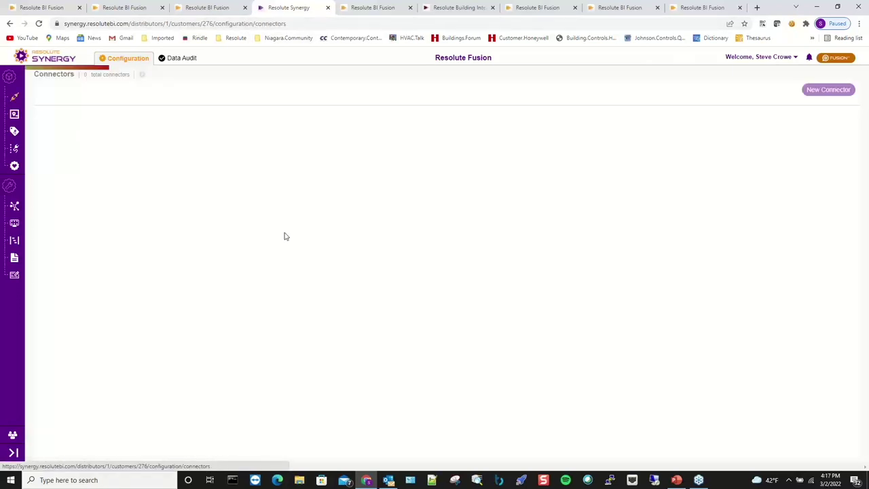
pyautogui.click(811, 95)
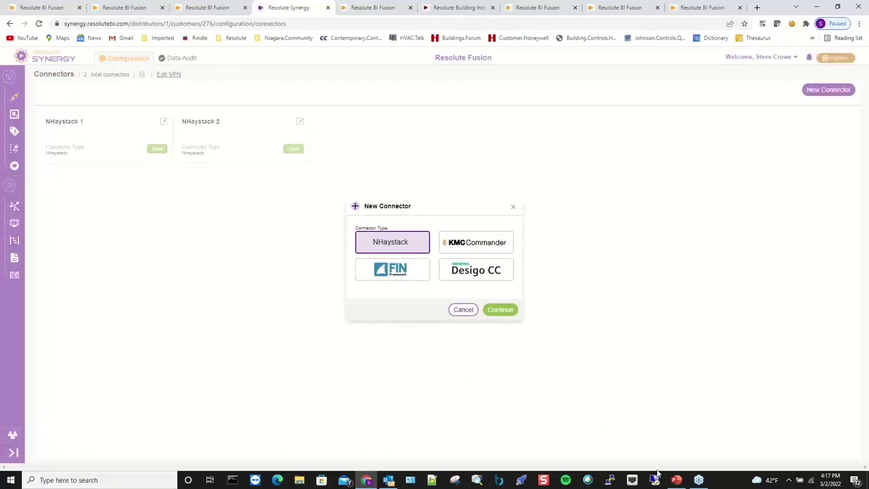
pyautogui.click(677, 480)
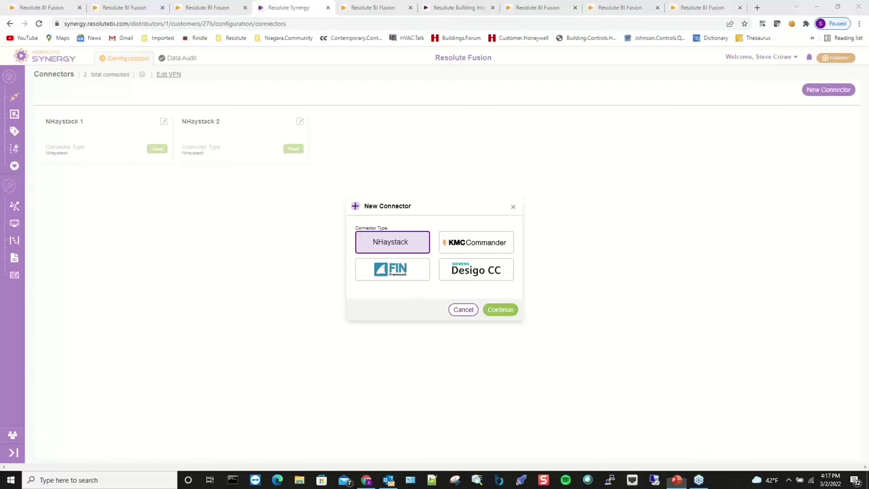
pyautogui.click(676, 480)
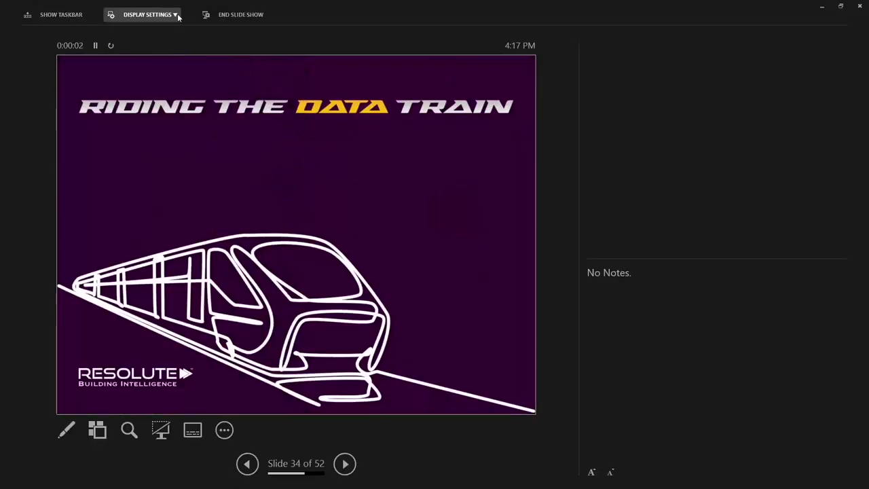